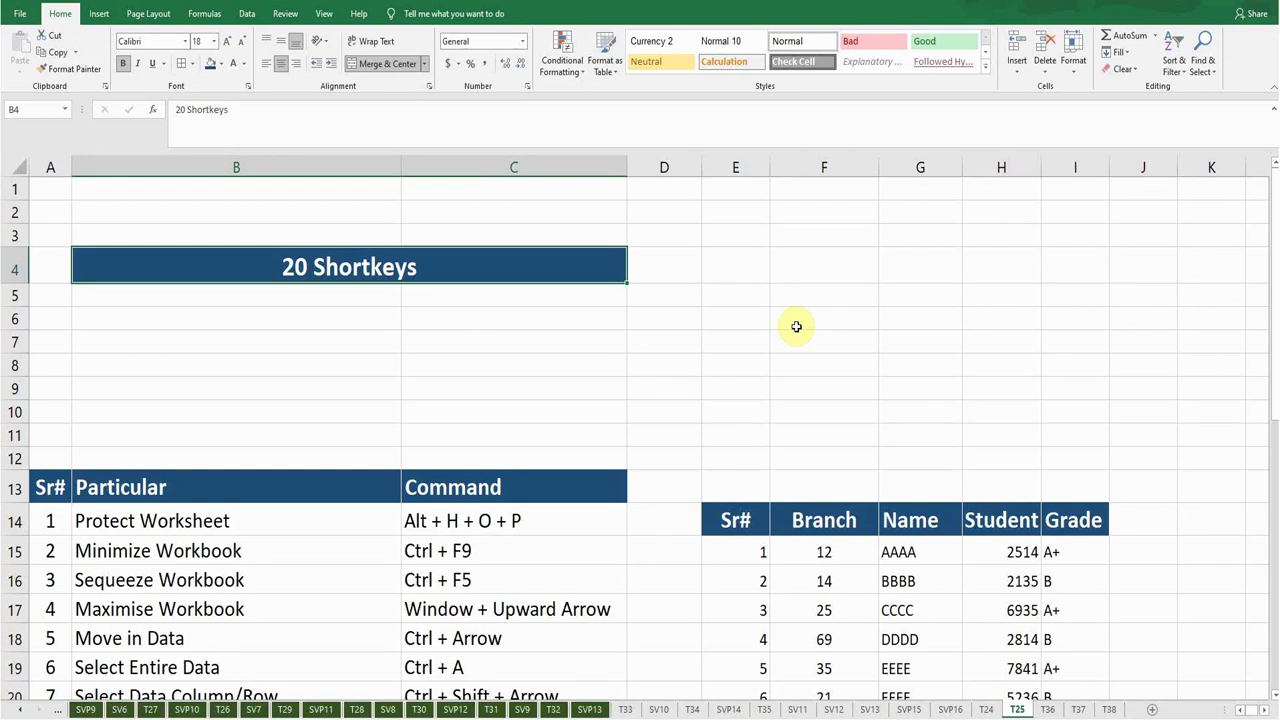
Move down the sheet to the Protect Worksheet entry in B14.
key("Down")
key("Down")
key("Down")
key("Down")
key("Down")
key("Down")
key("Down")
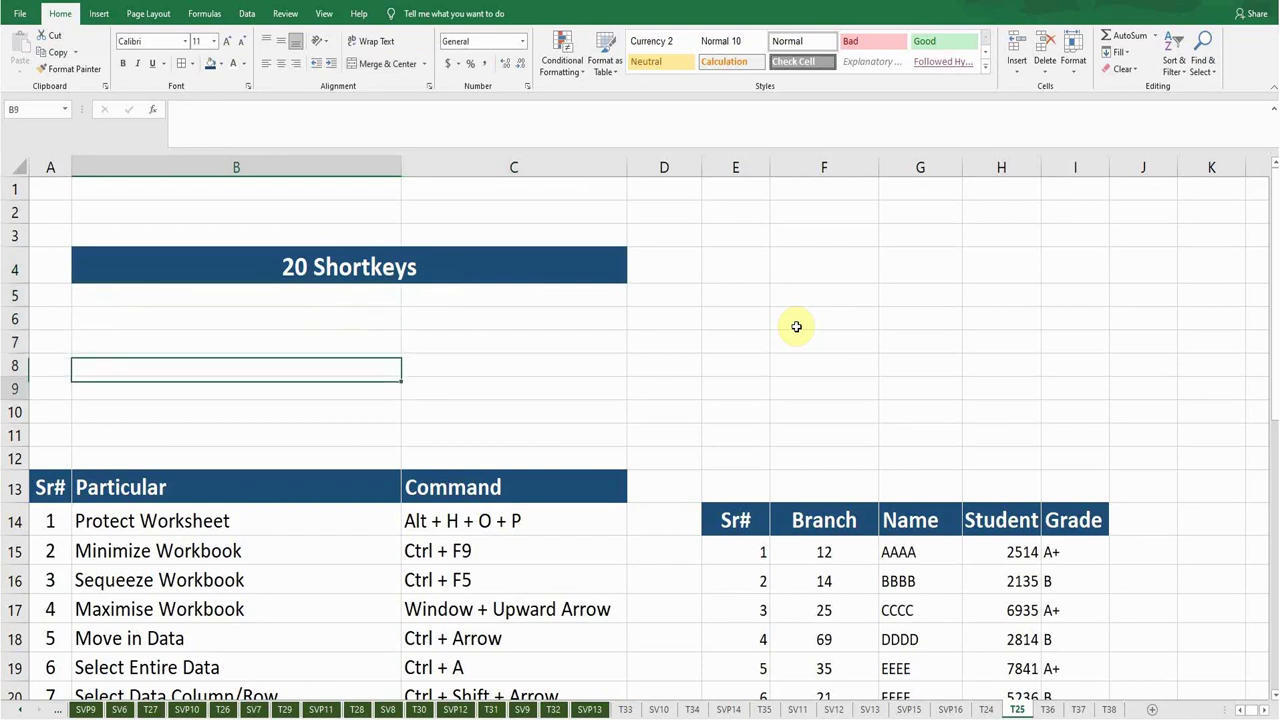
key("Down")
key("Down")
key("Down")
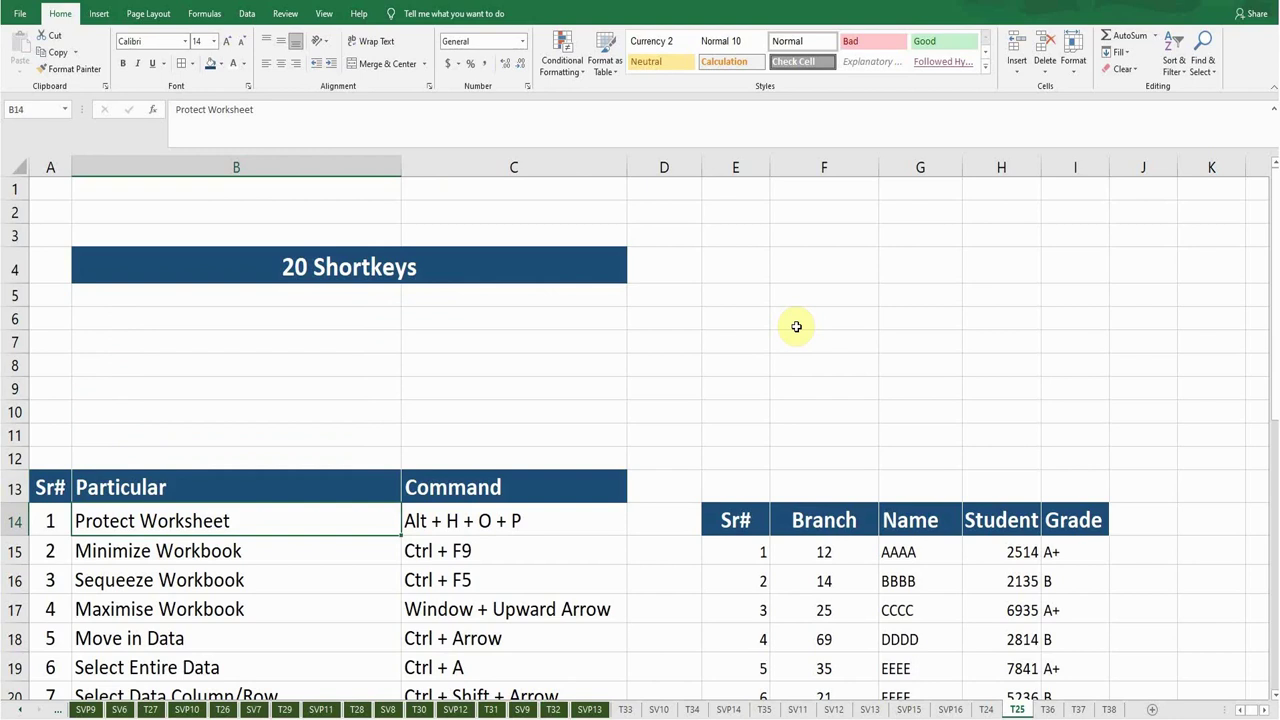
Protect the worksheet with a password via Alt+H+O+P, confirming the password.
key("alt")
key("h")
key("o")
key("p")
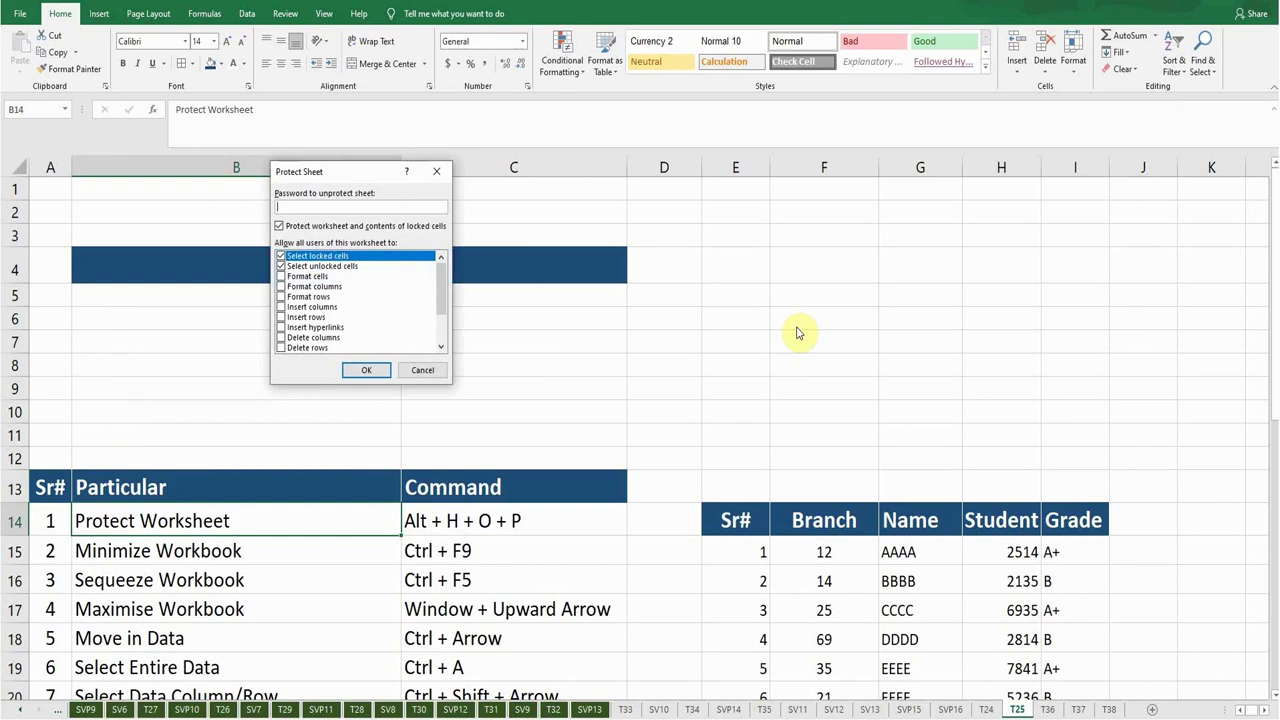
type("123")
key("Return")
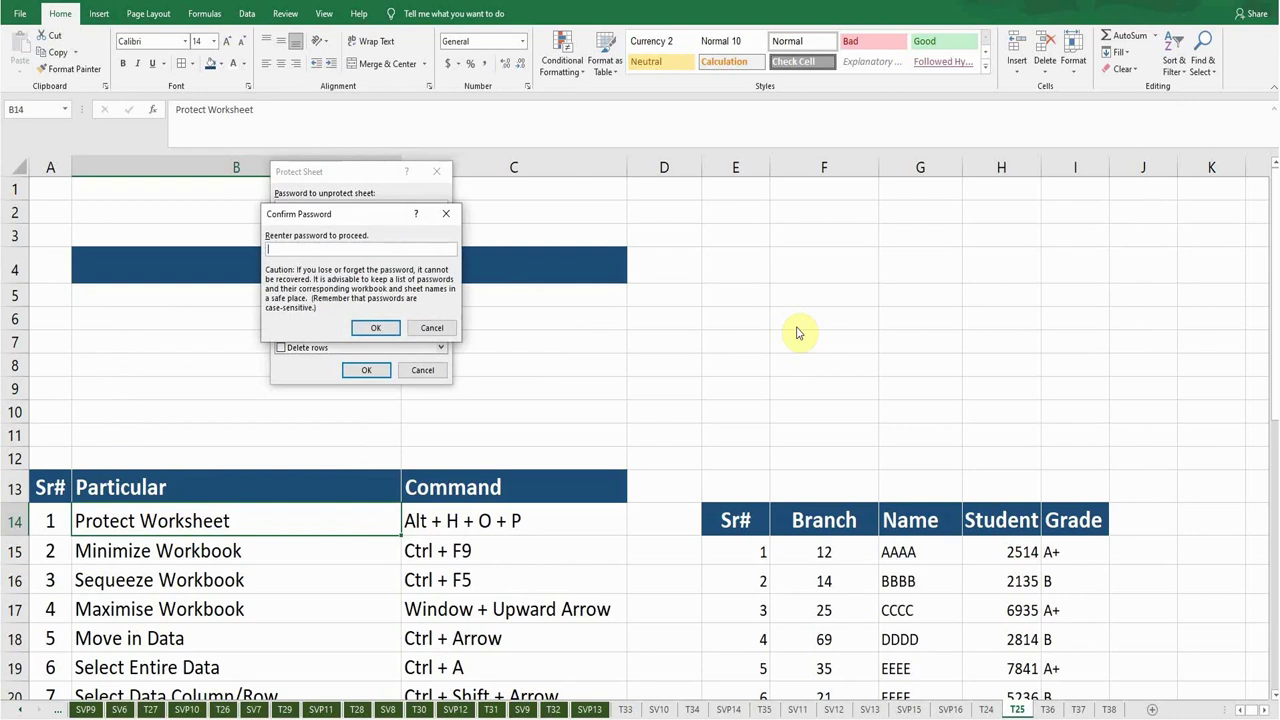
type("123")
key("Return")
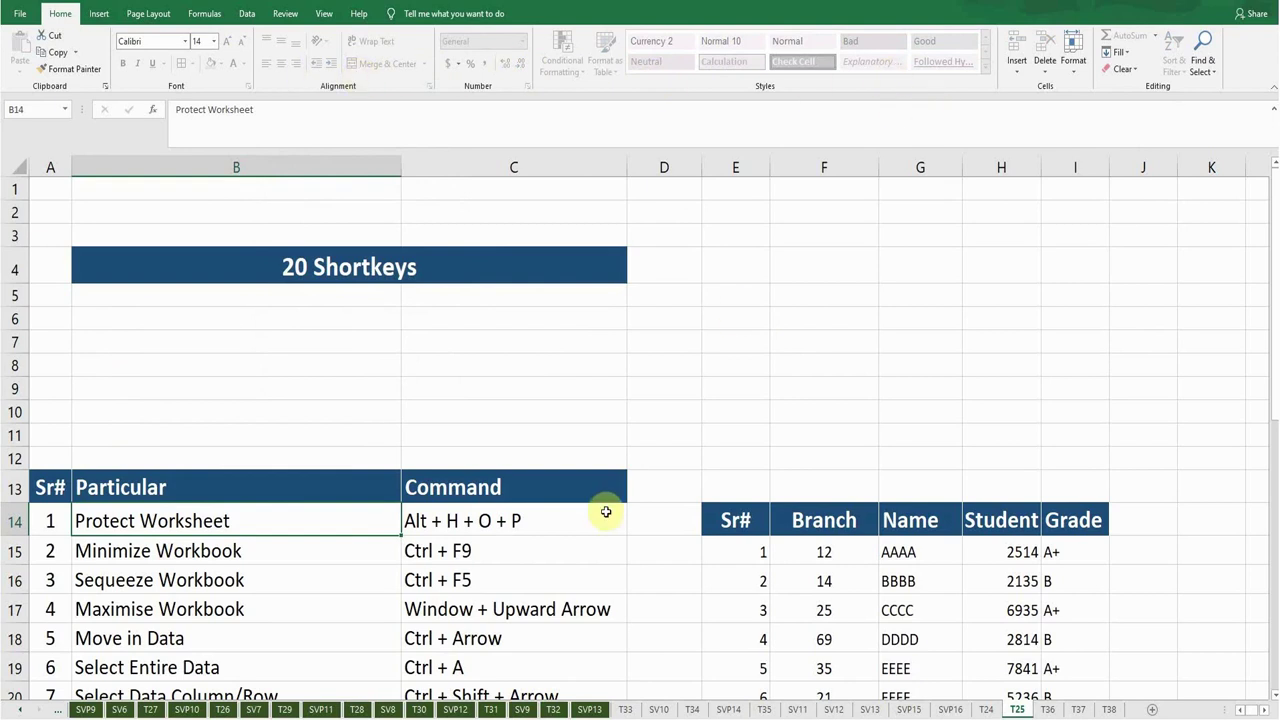
Try deleting C14 to show the protected sheet rejects edits, then dismiss the warning.
left_click(508, 521)
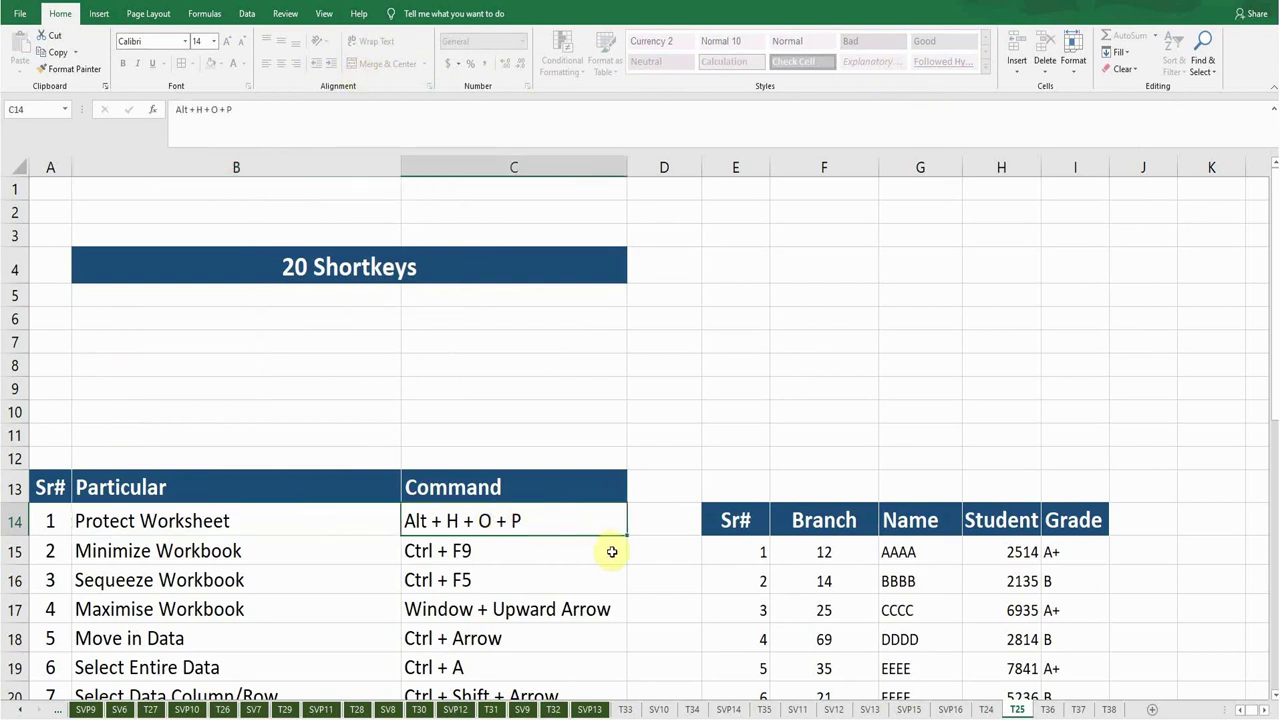
key("Delete")
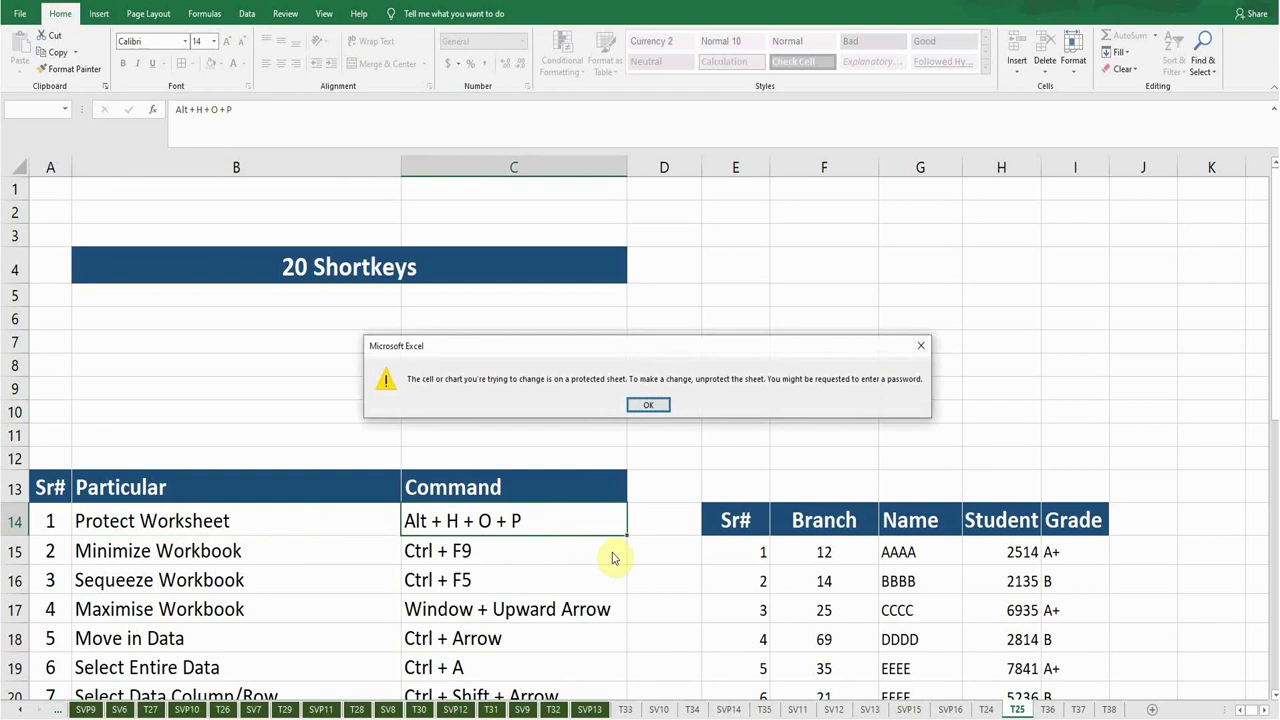
left_click(648, 406)
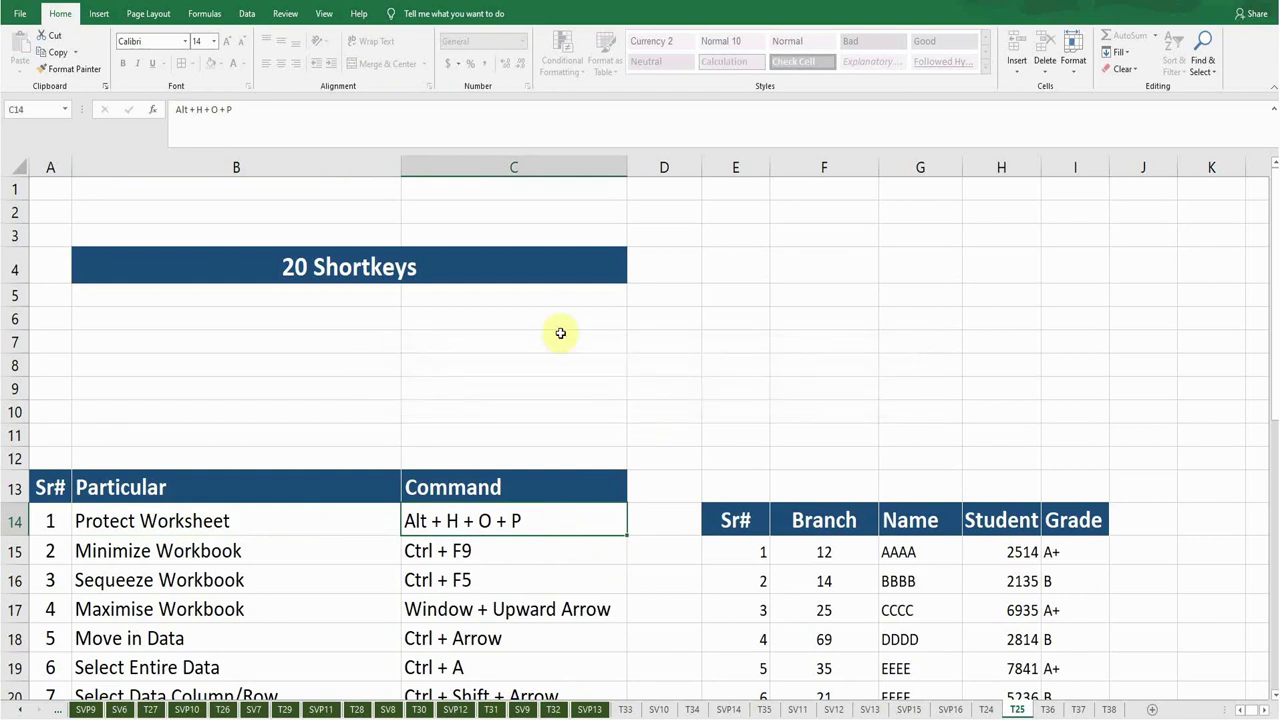
Unprotect the worksheet by entering the sheet password.
key("alt+h")
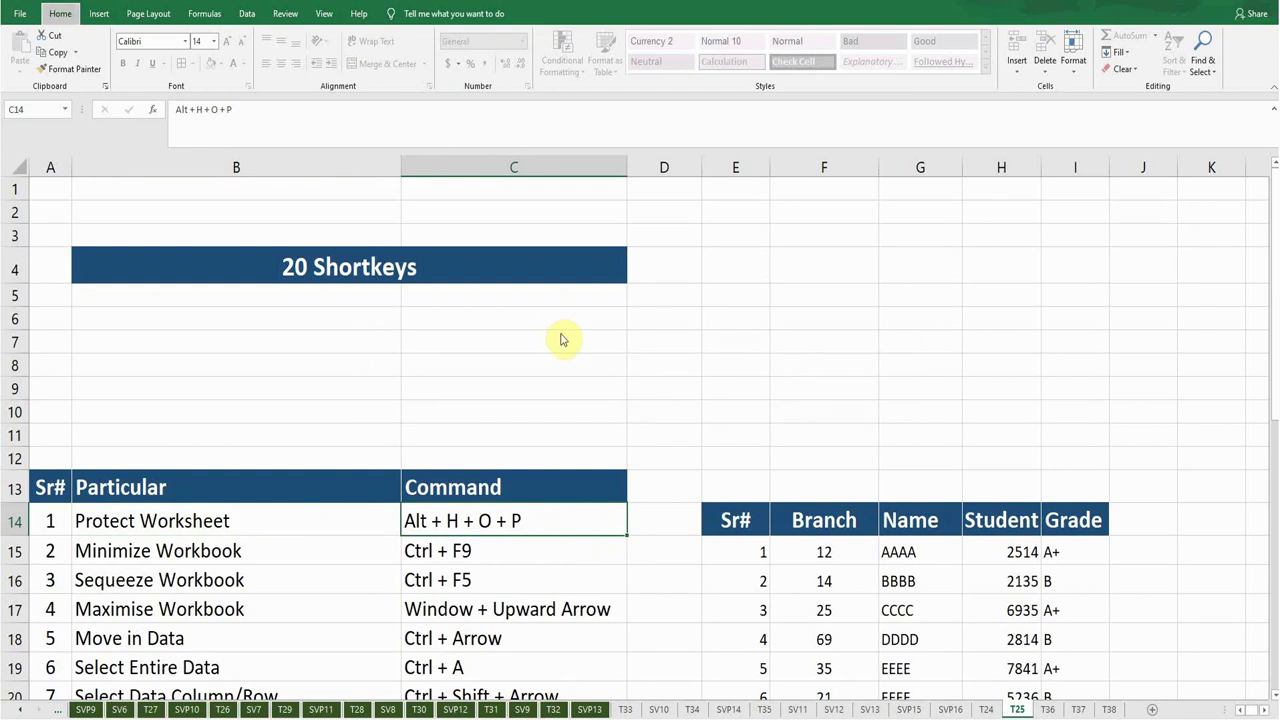
key("o")
type("p")
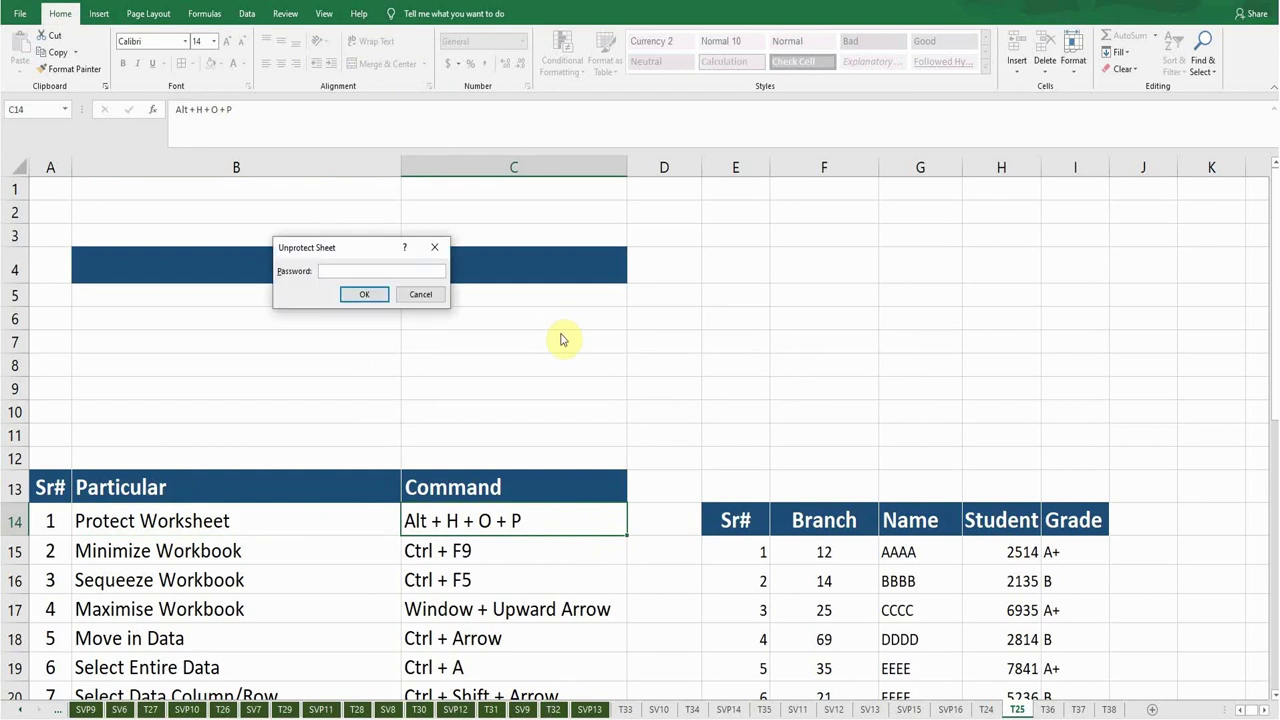
type("123")
key("Return")
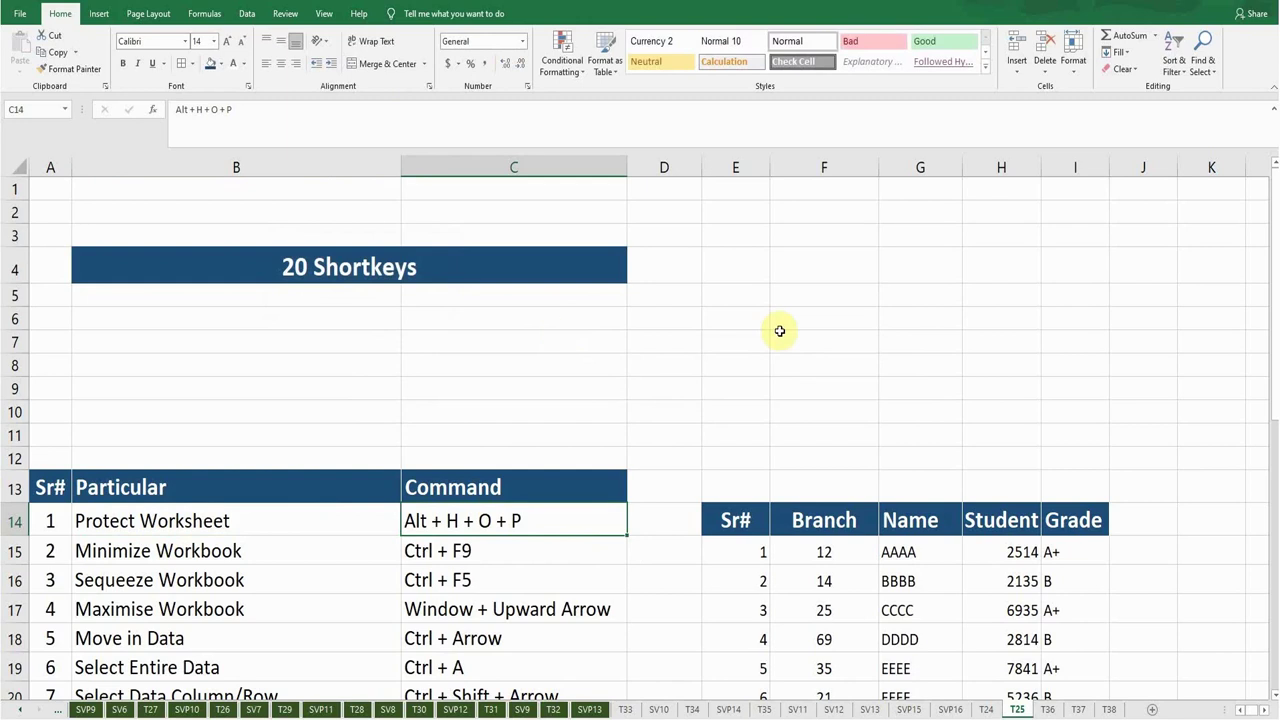
From C15, minimize the workbook with Ctrl+F9, then restore it from its taskbar thumbnail.
left_click(779, 333)
left_click(478, 510)
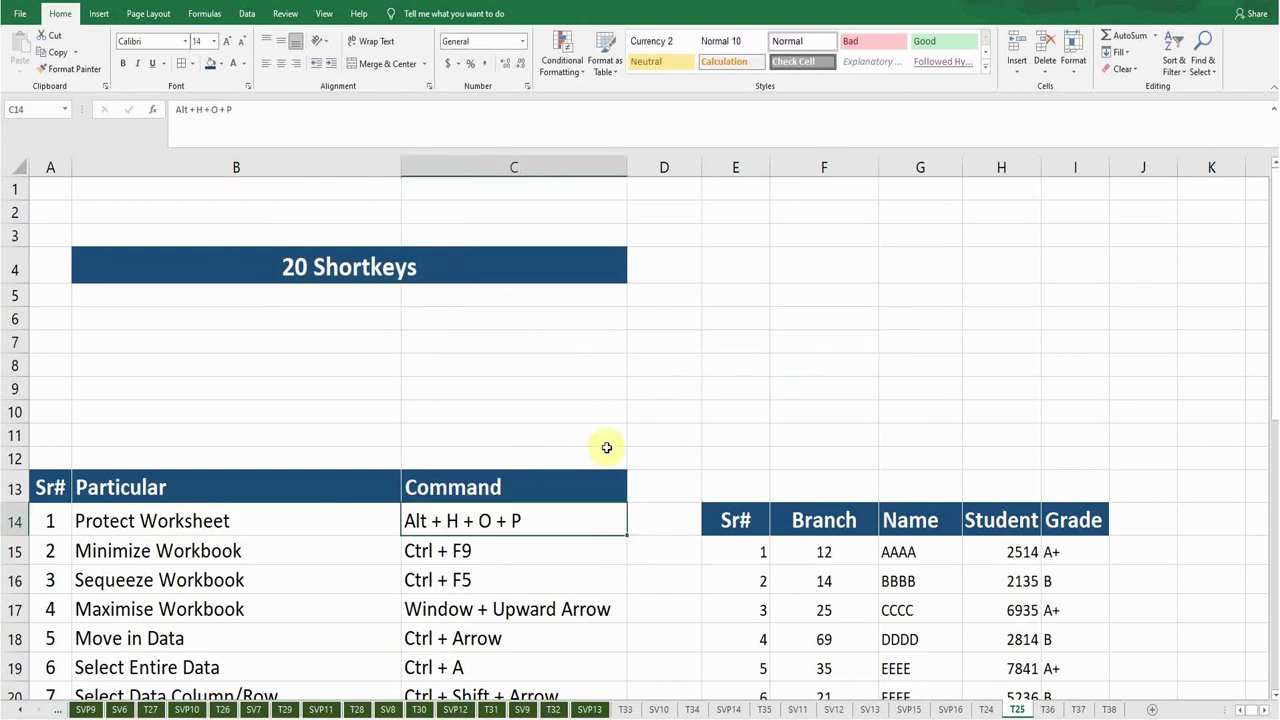
key("Down")
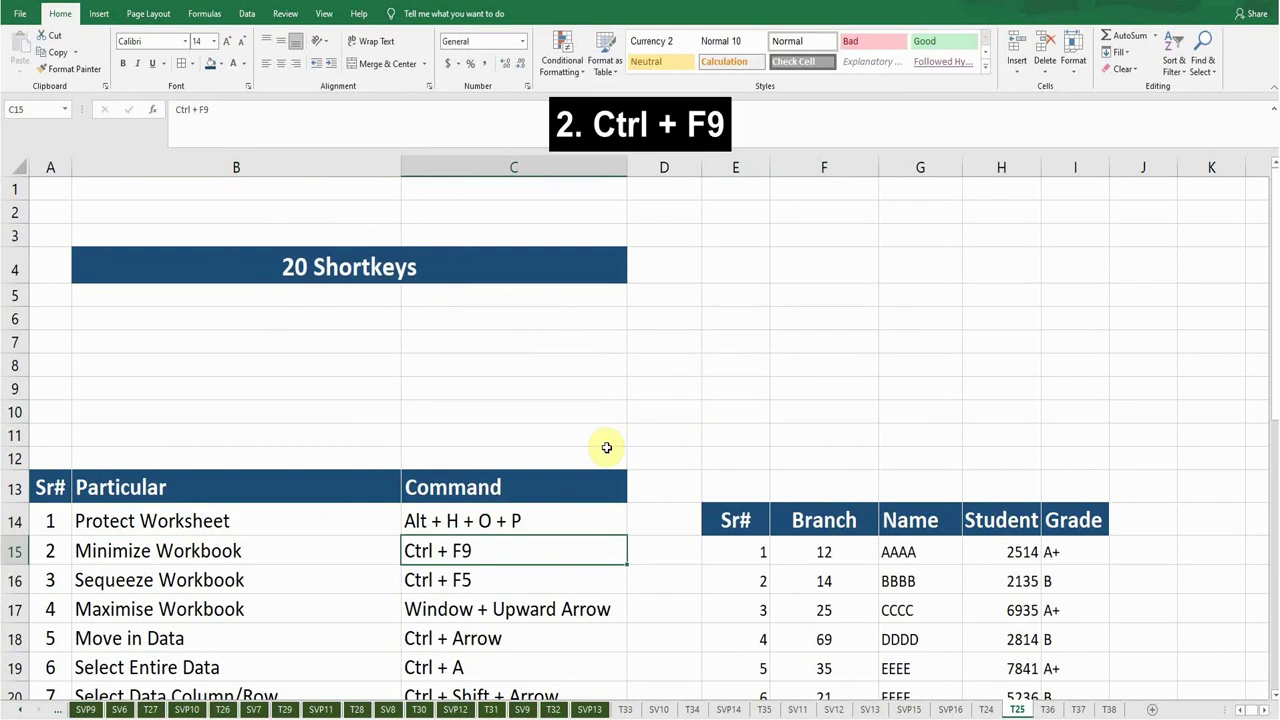
key("ctrl+F9")
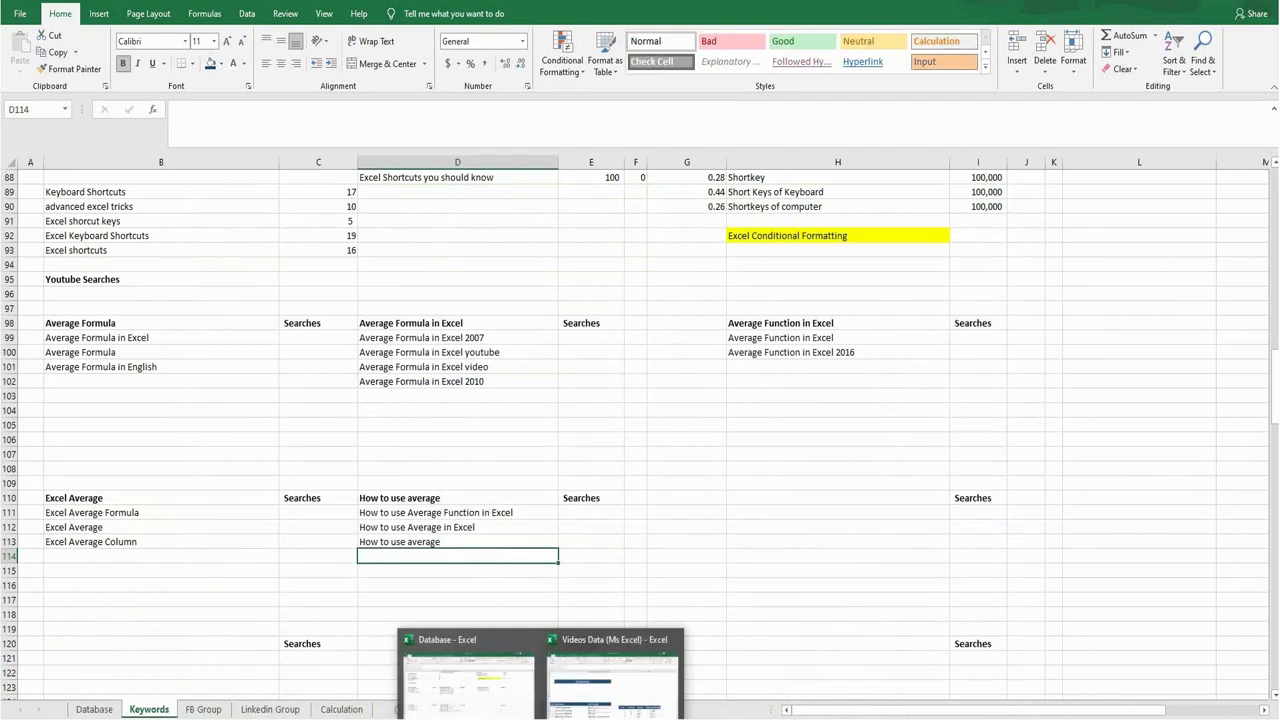
left_click(592, 690)
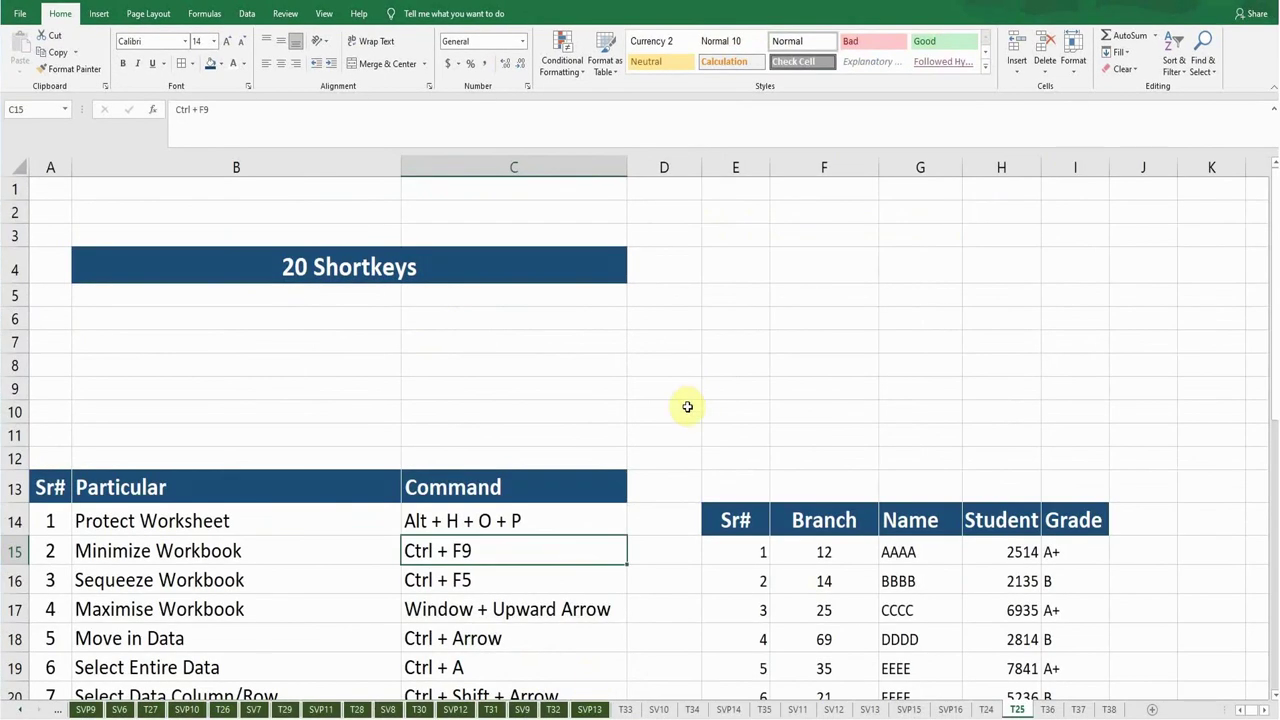
key("Down")
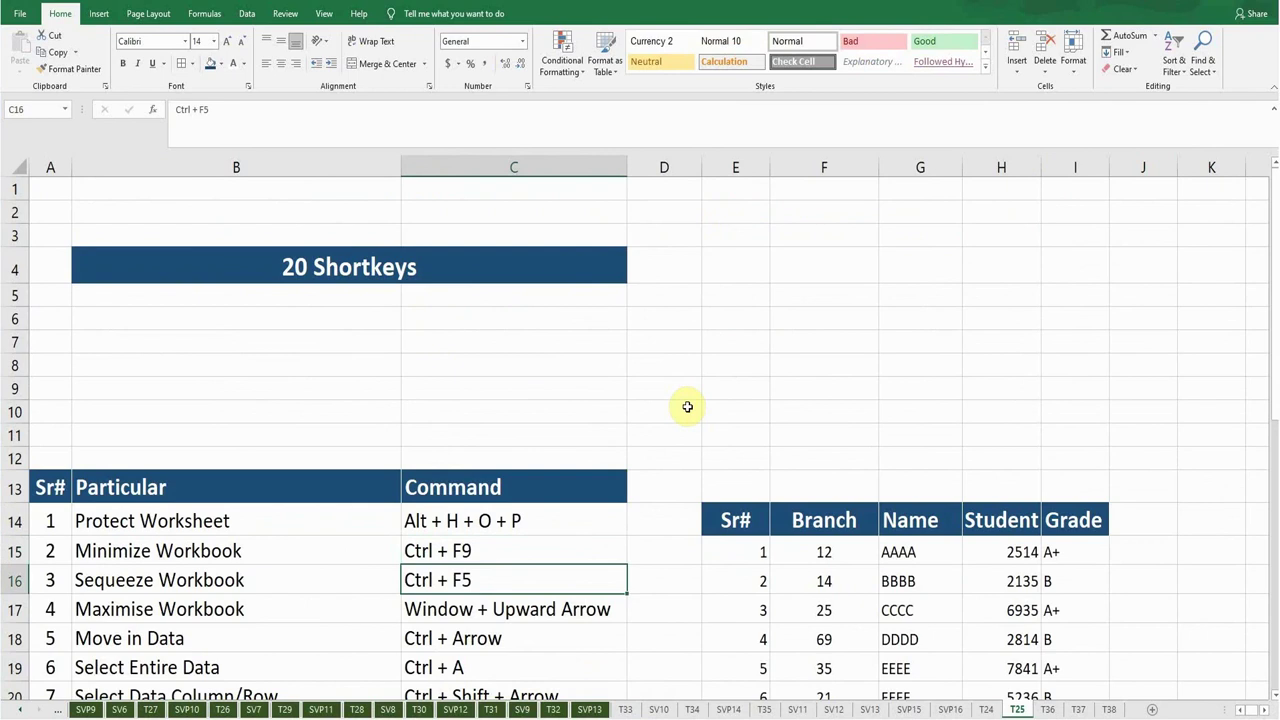
Shrink the workbook window with Ctrl+F5, then maximize it with Windows+Up Arrow.
key("ctrl+F5")
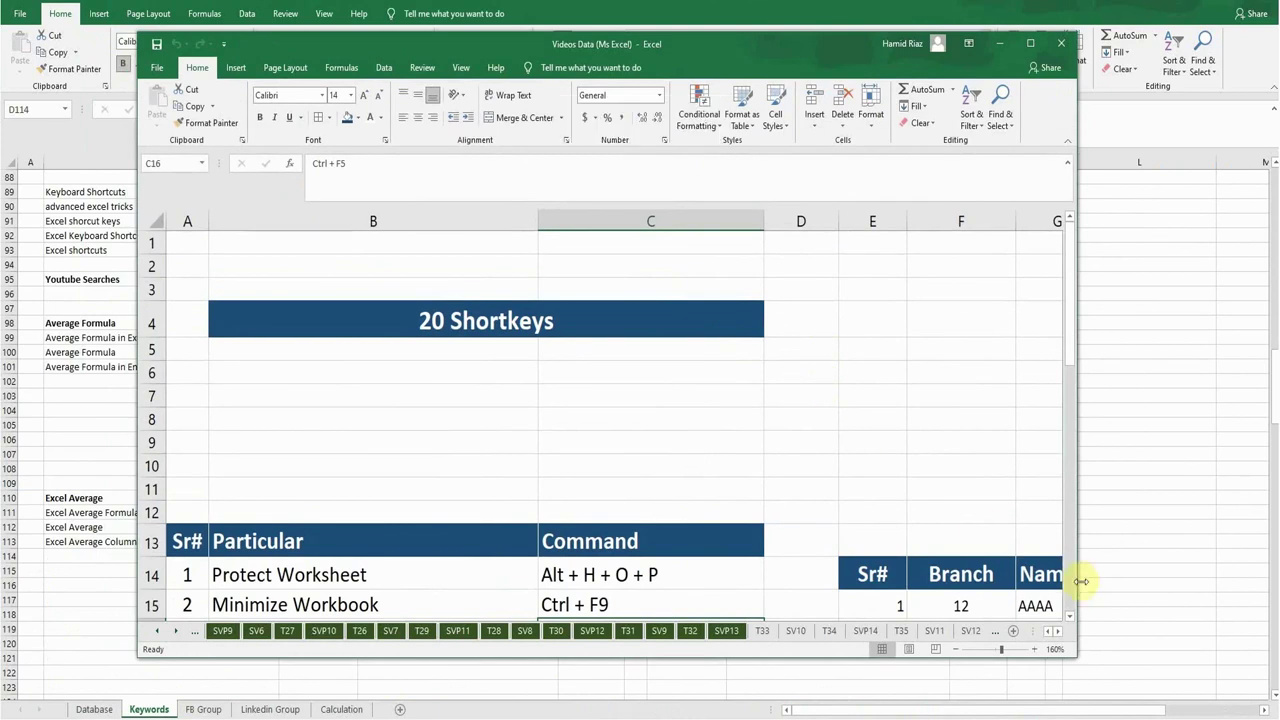
left_click(1070, 618)
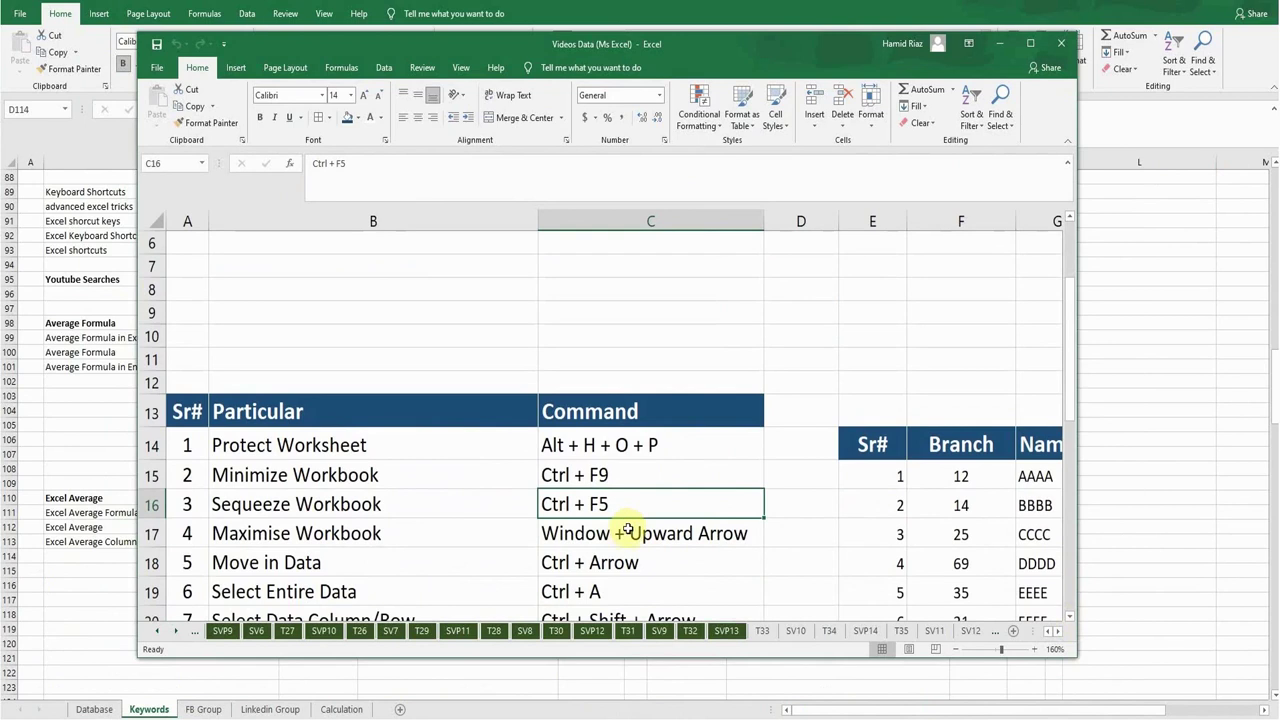
left_click(625, 533)
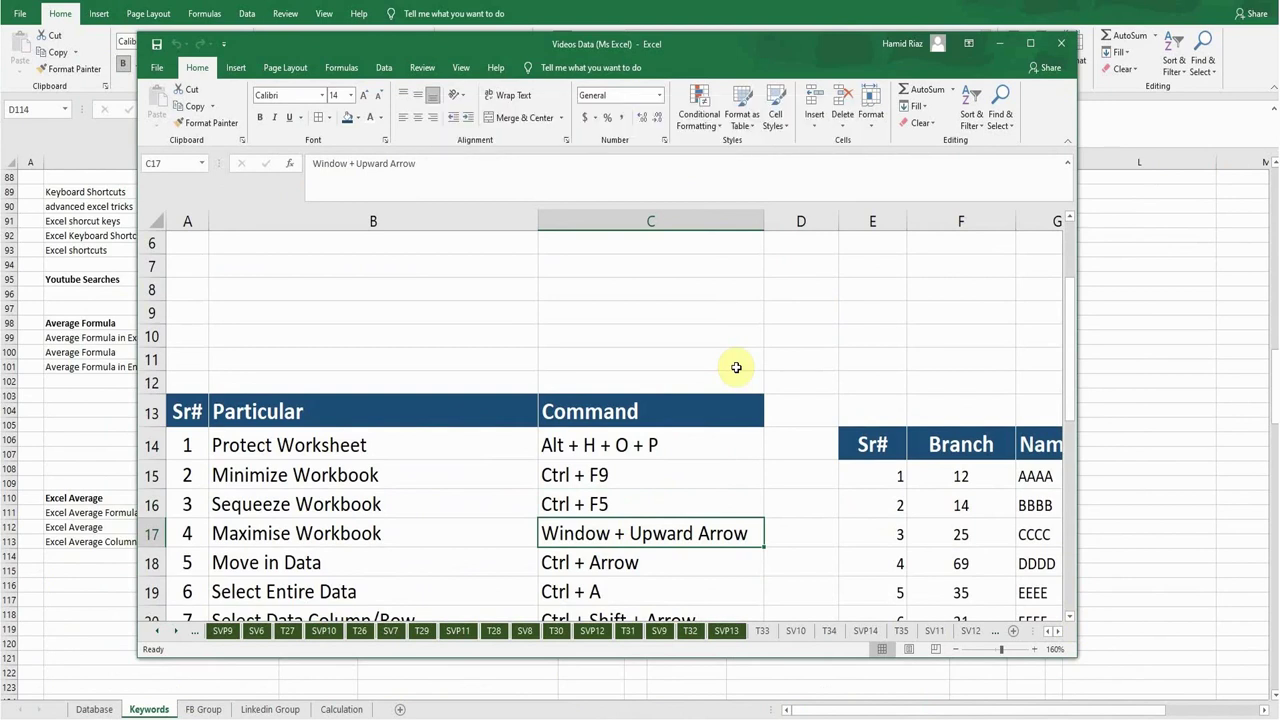
key("super+Up")
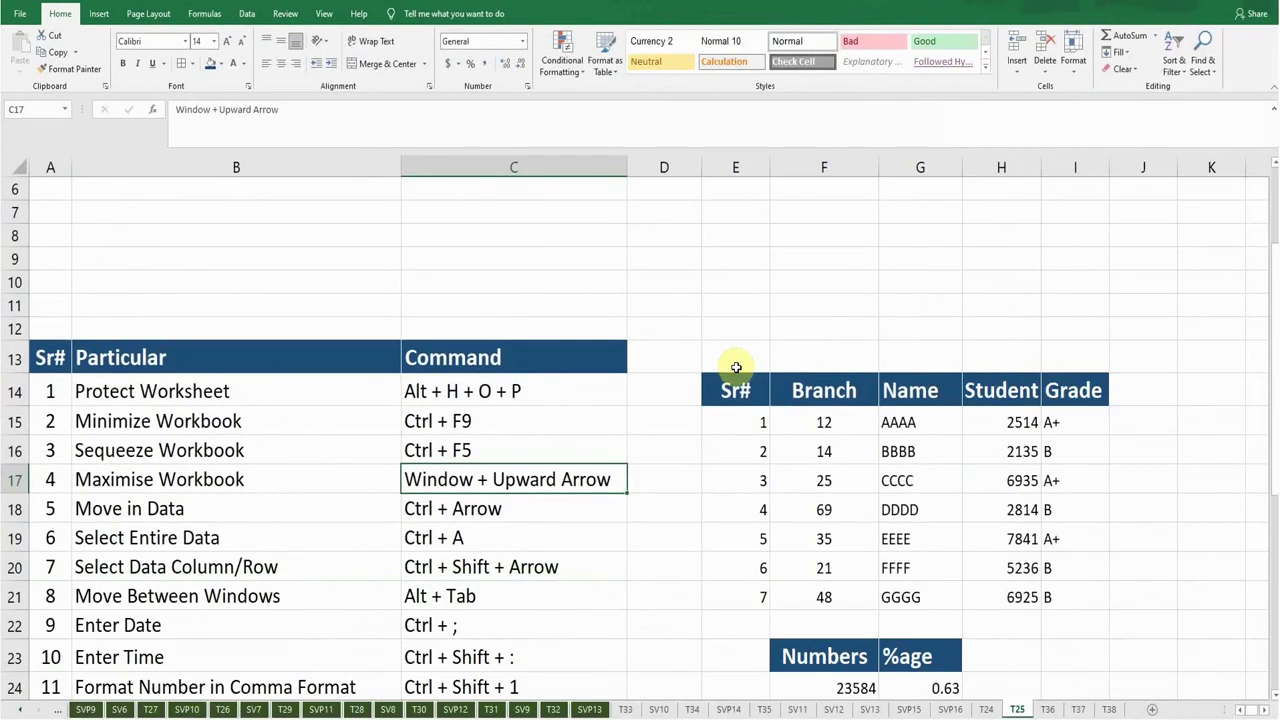
From E15, jump with Ctrl+Right to I15 and Ctrl+Down to I21.
key("Down")
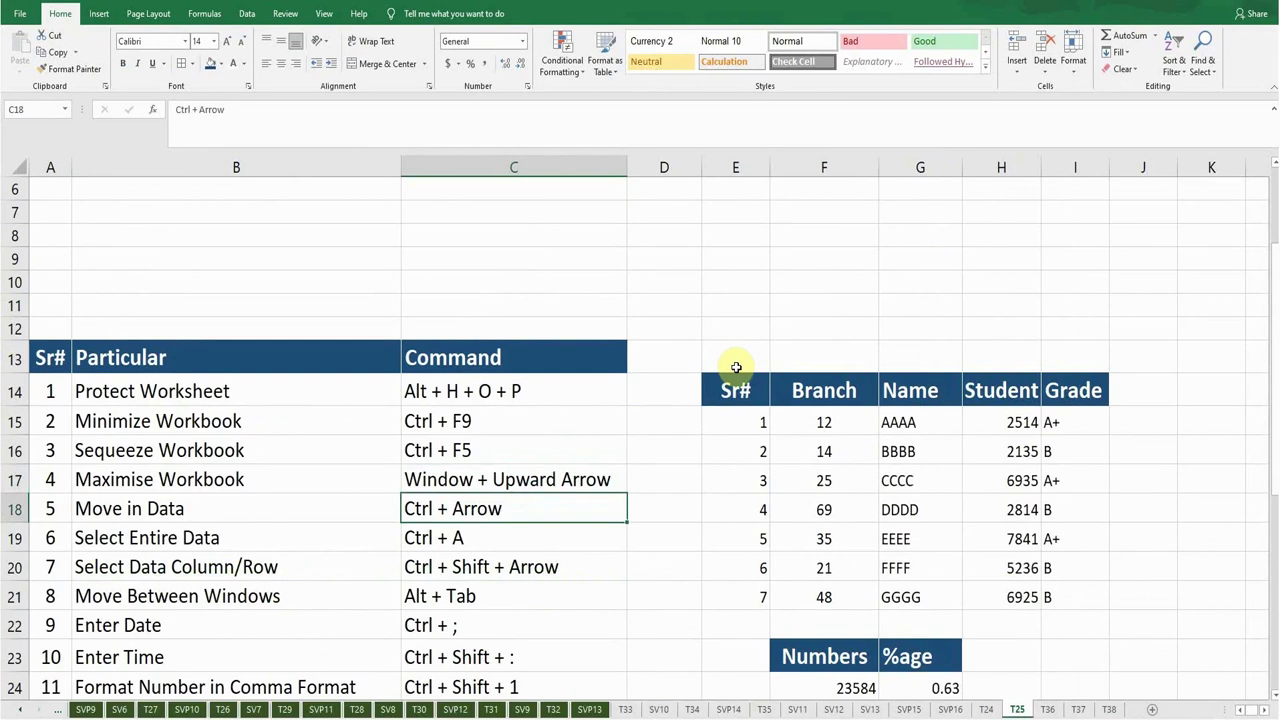
key("Right")
key("Up")
key("Up")
key("Up")
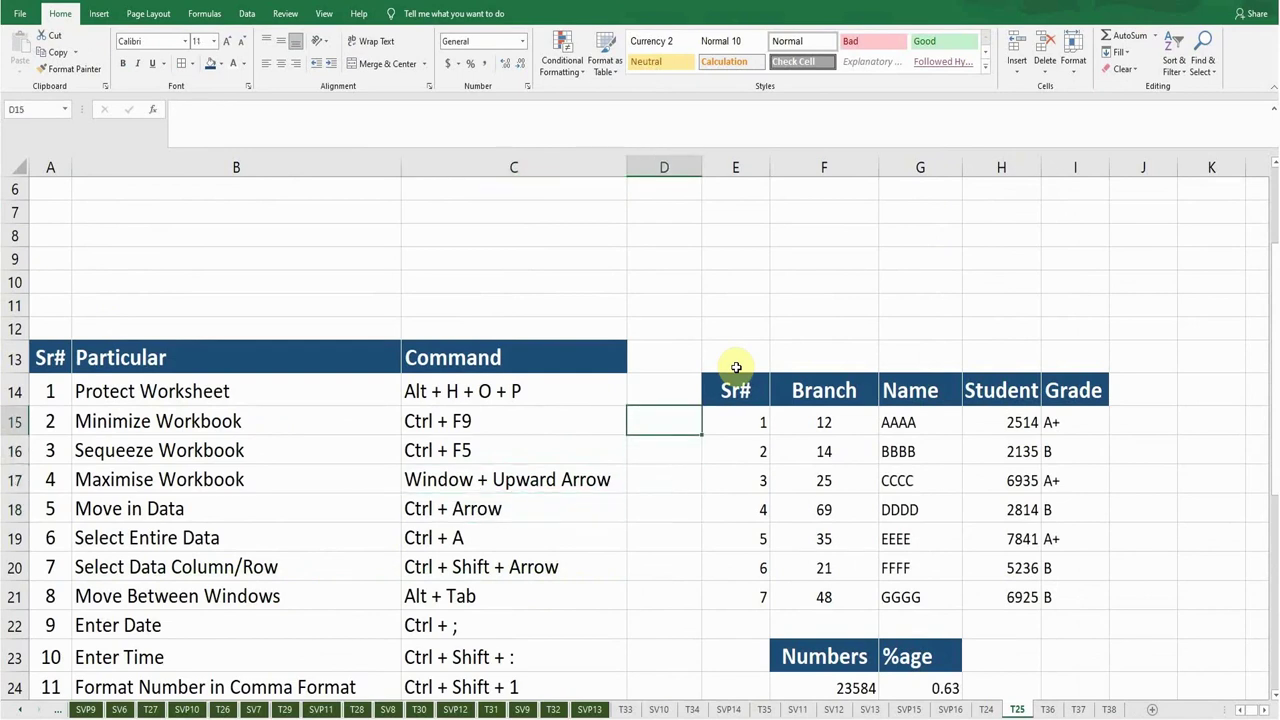
key("Right")
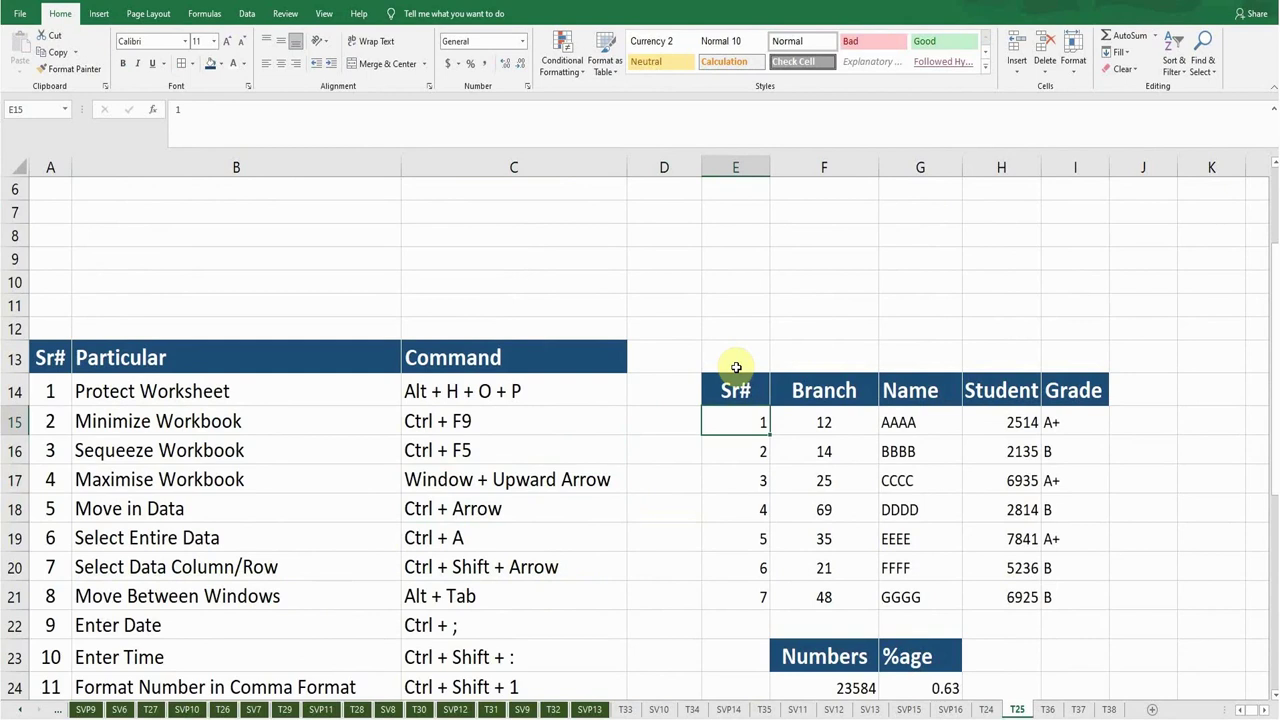
key("ctrl+Right")
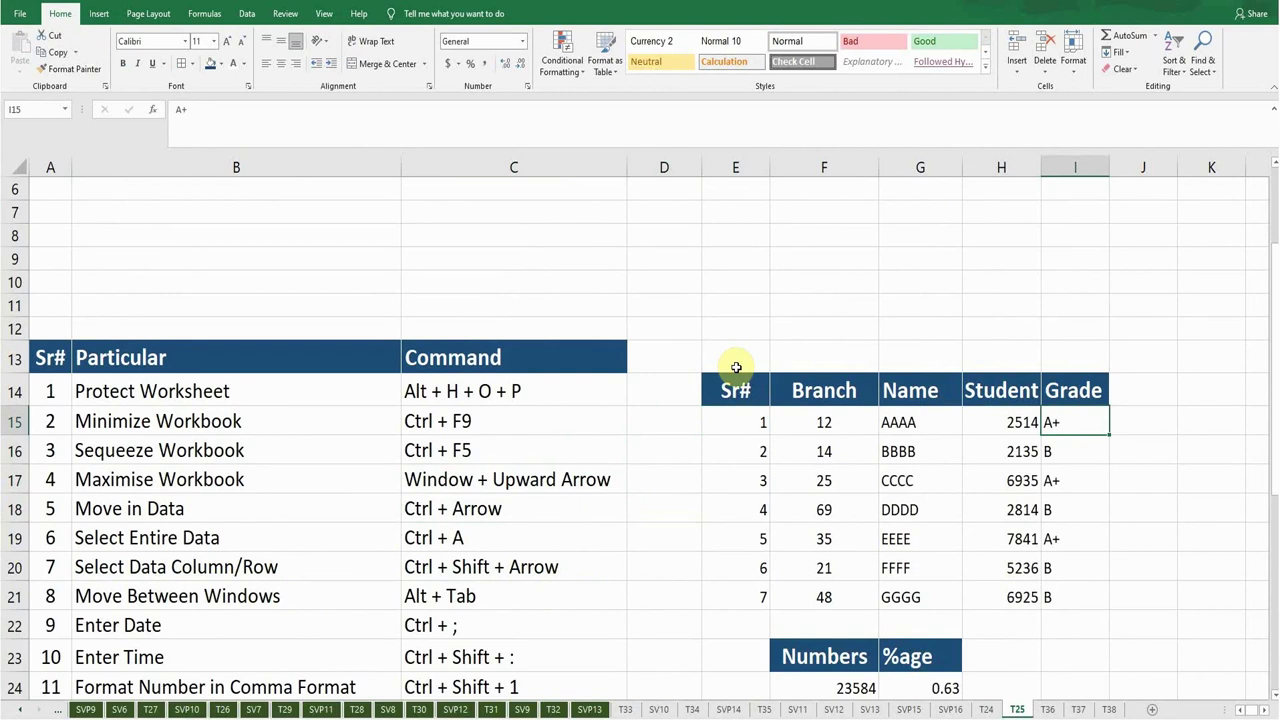
key("ctrl+Down")
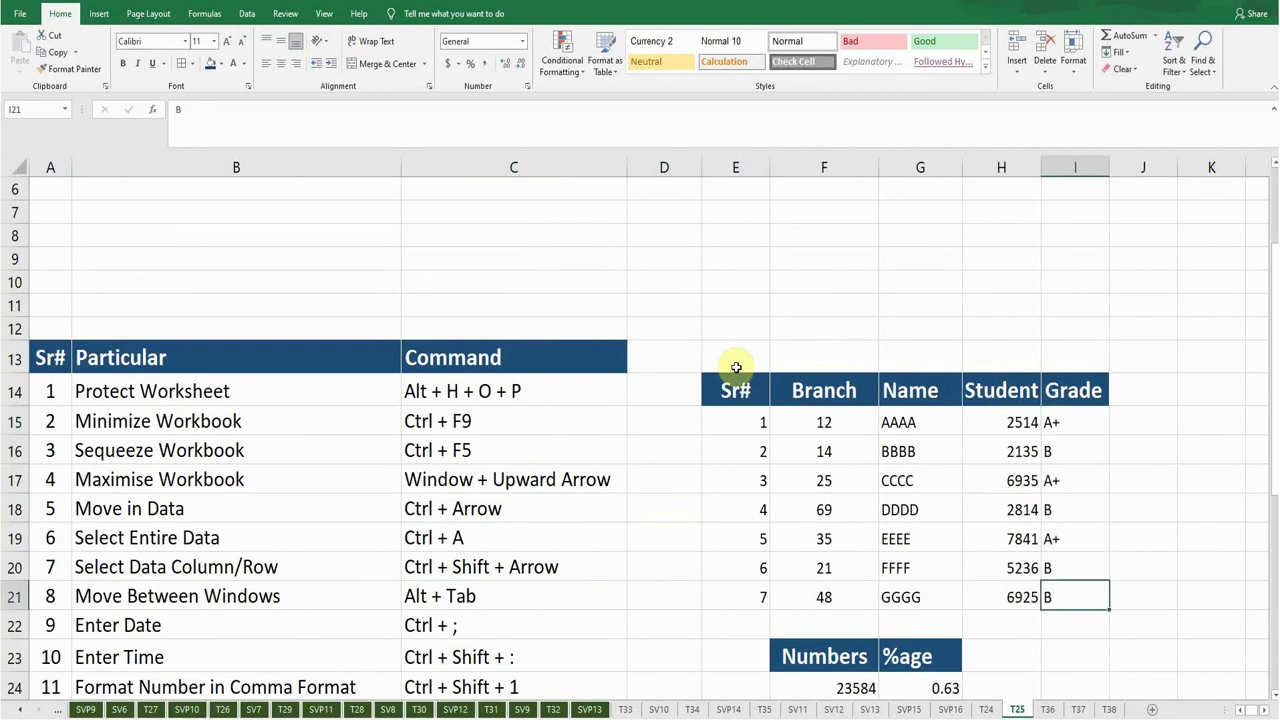
left_click(319, 532)
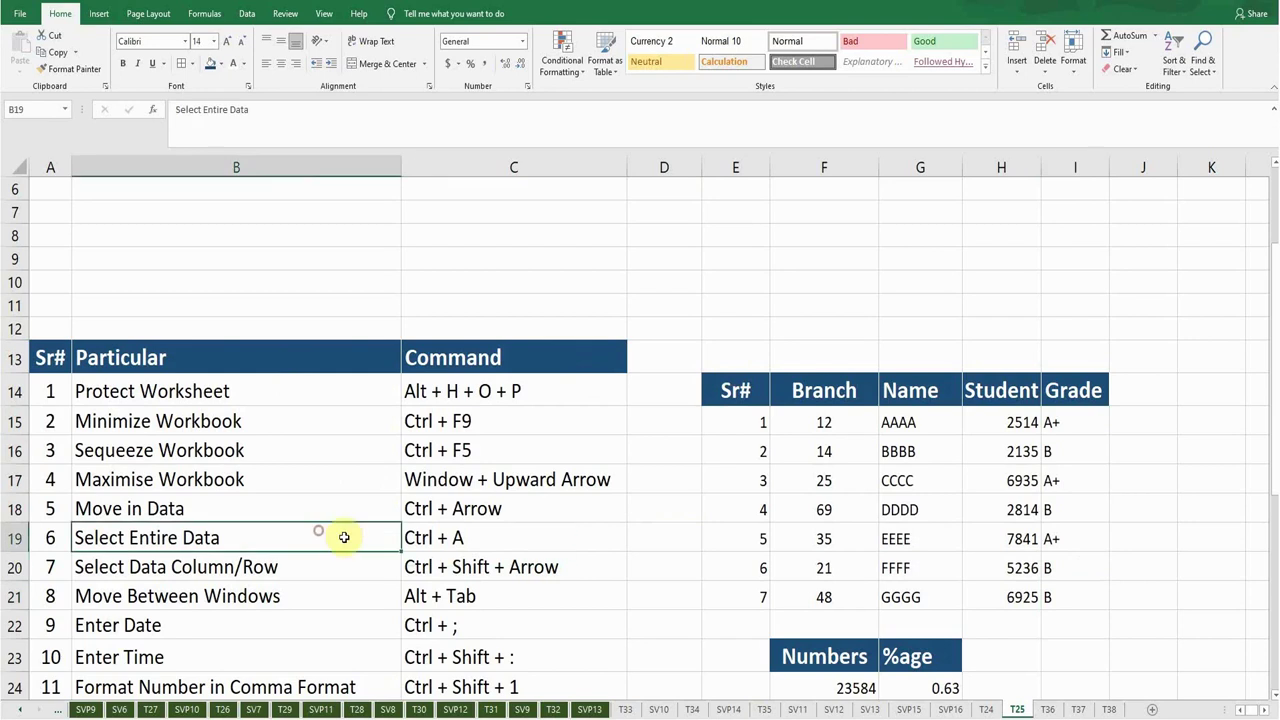
left_click(660, 482)
left_click(792, 497)
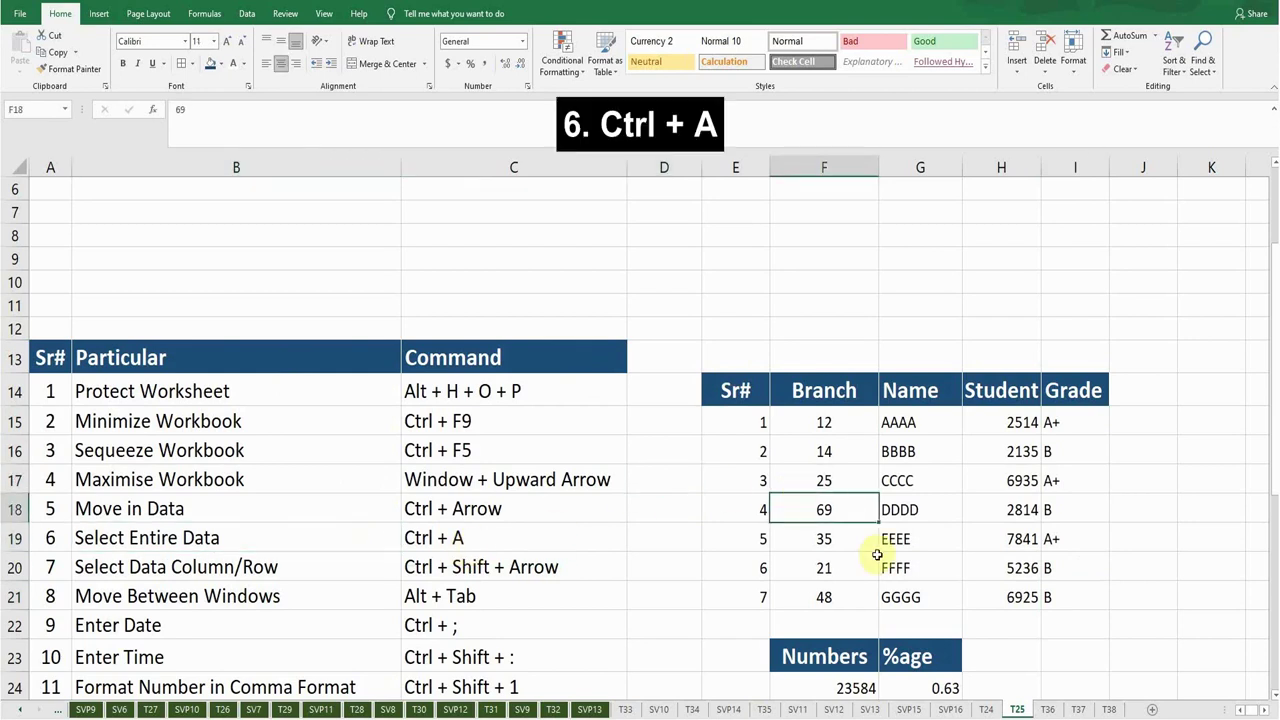
key("ctrl+a")
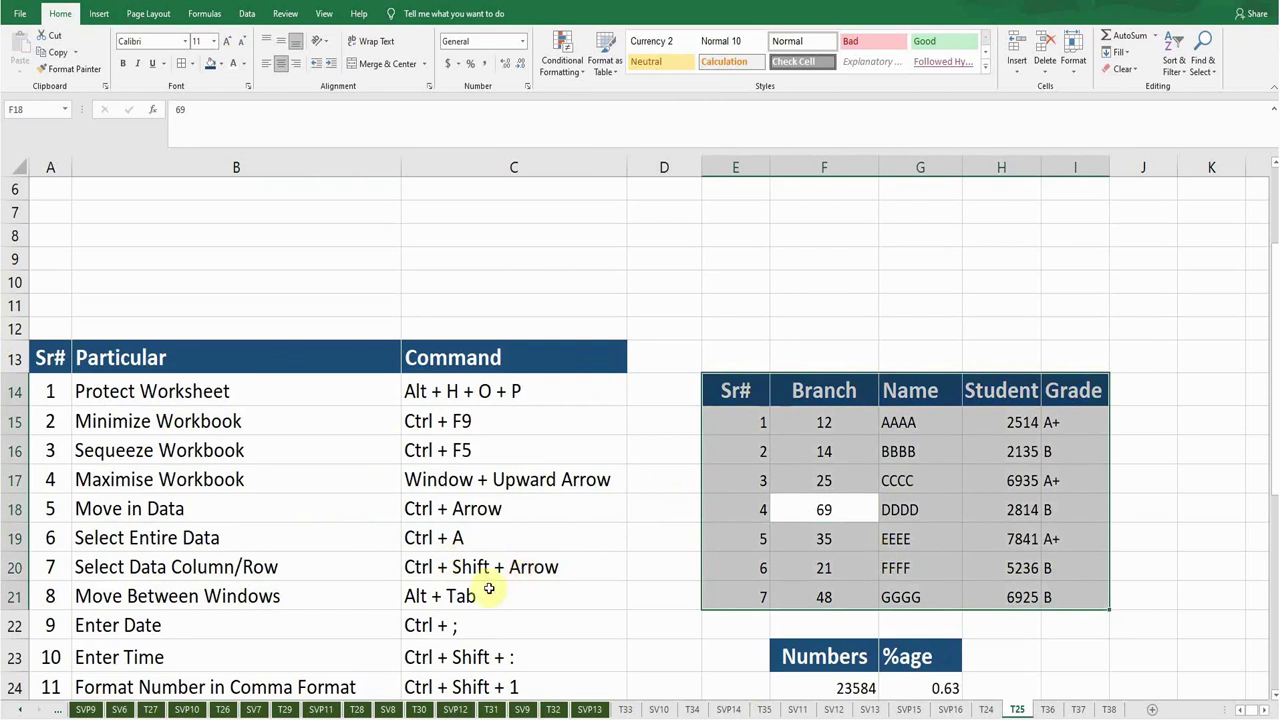
left_click(282, 567)
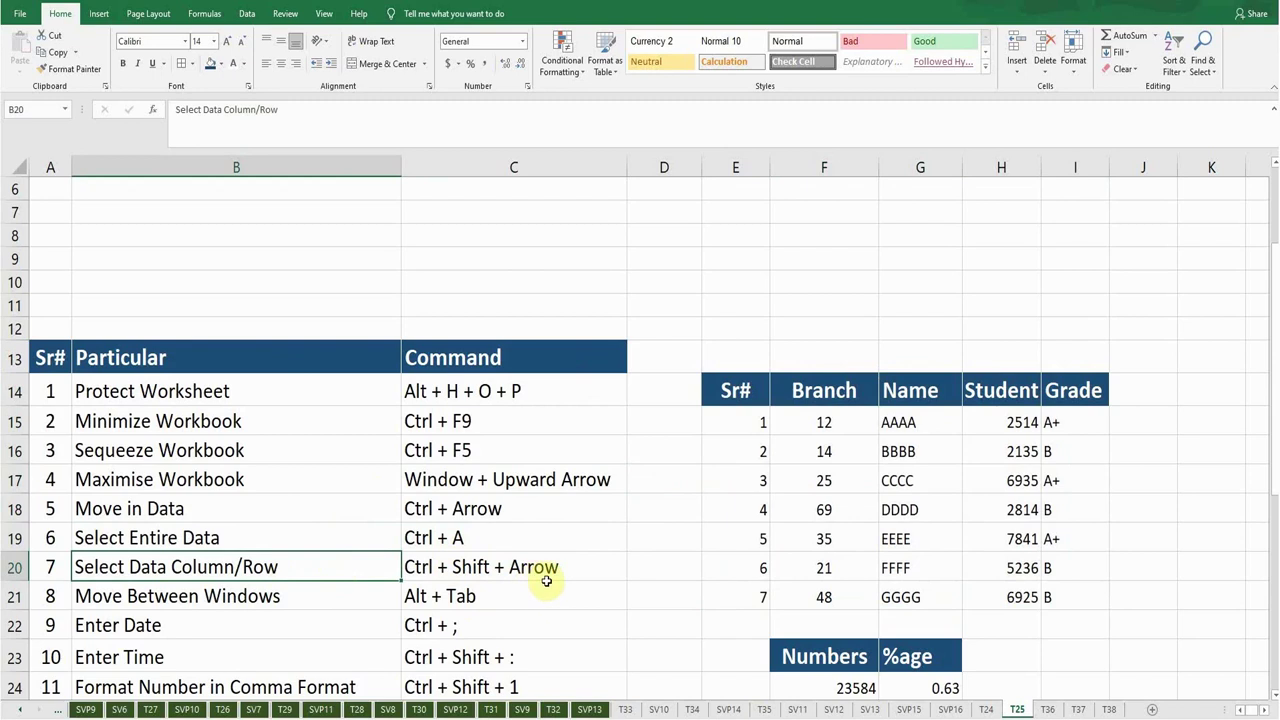
left_click(748, 420)
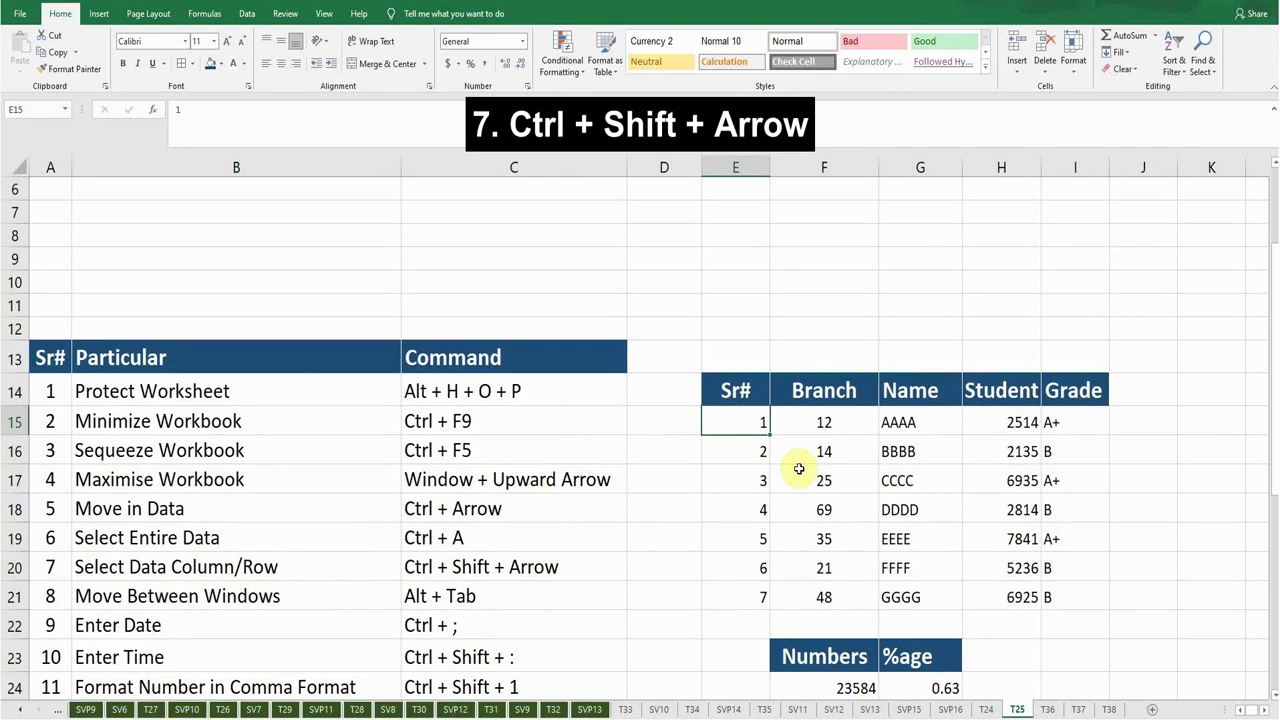
key("ctrl+shift+Down")
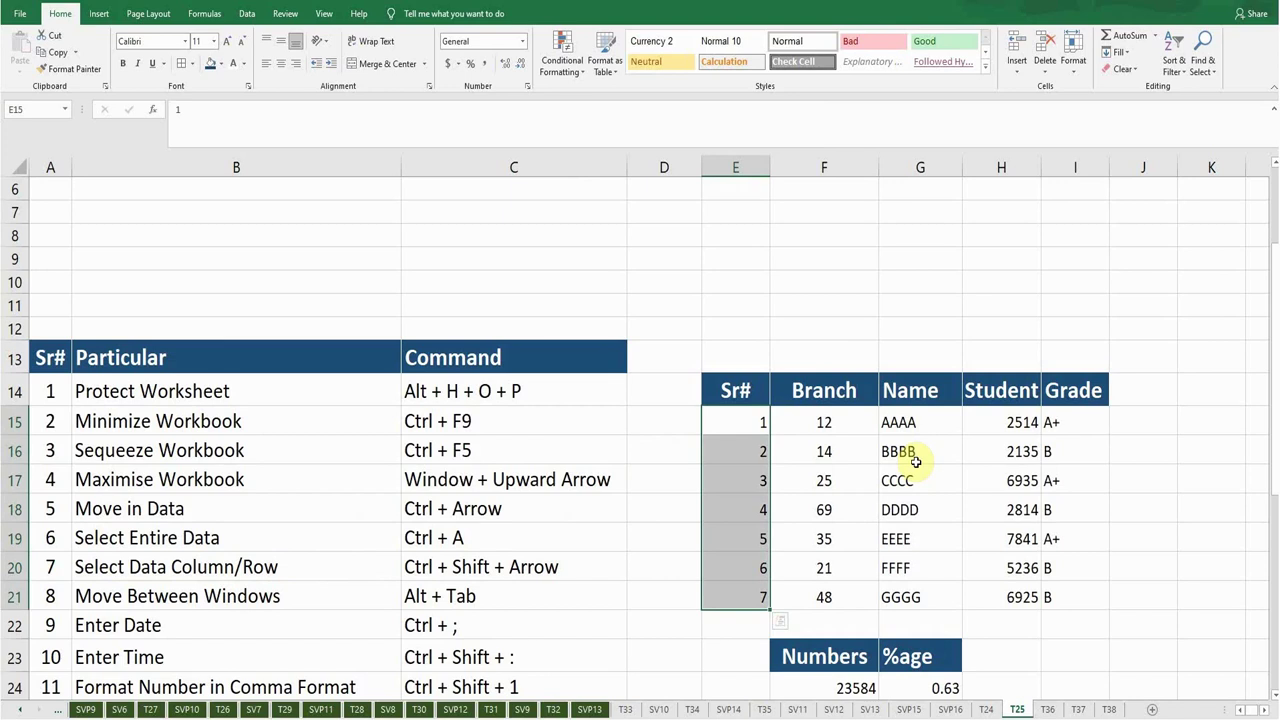
key("ctrl+shift+Right")
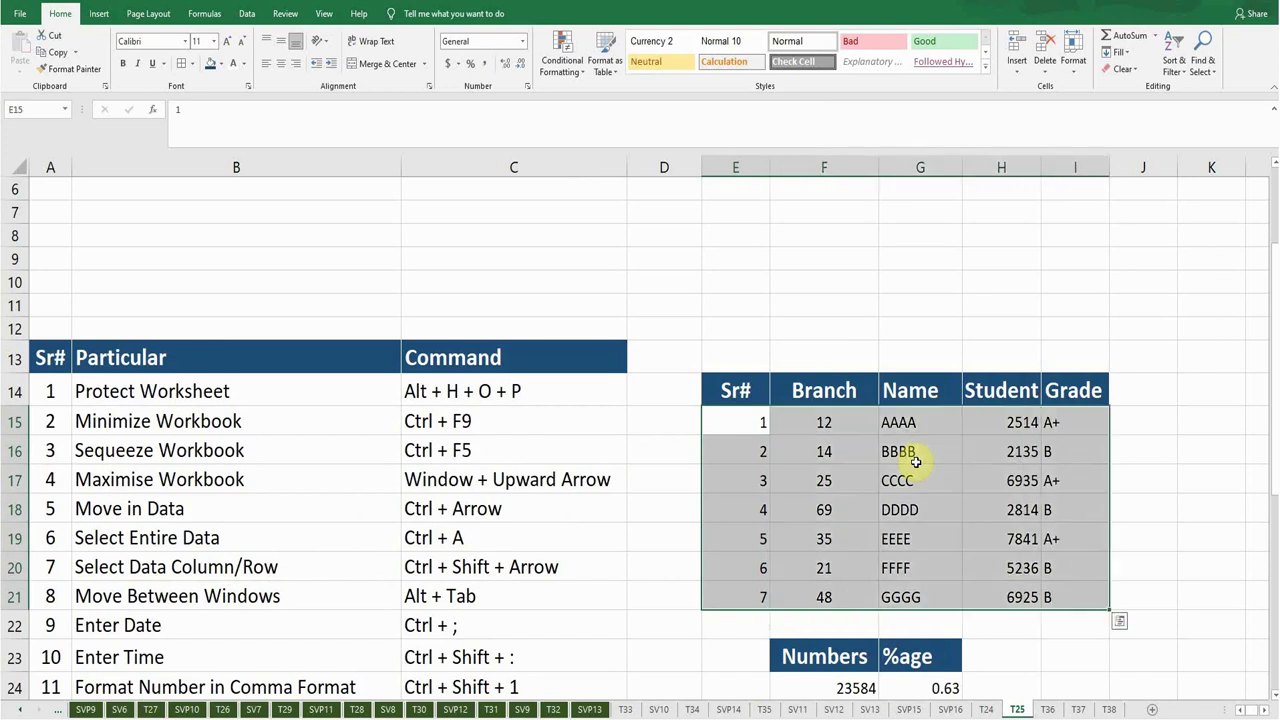
left_click(826, 450)
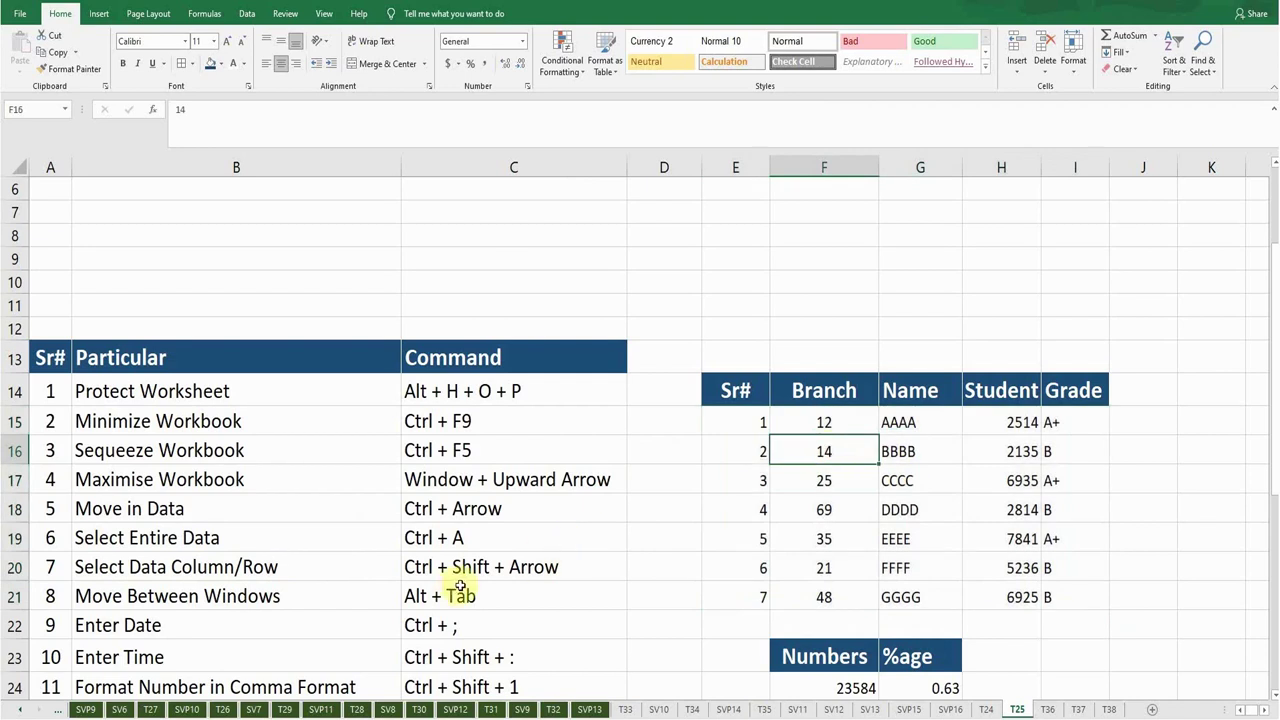
left_click(334, 599)
left_click(466, 596)
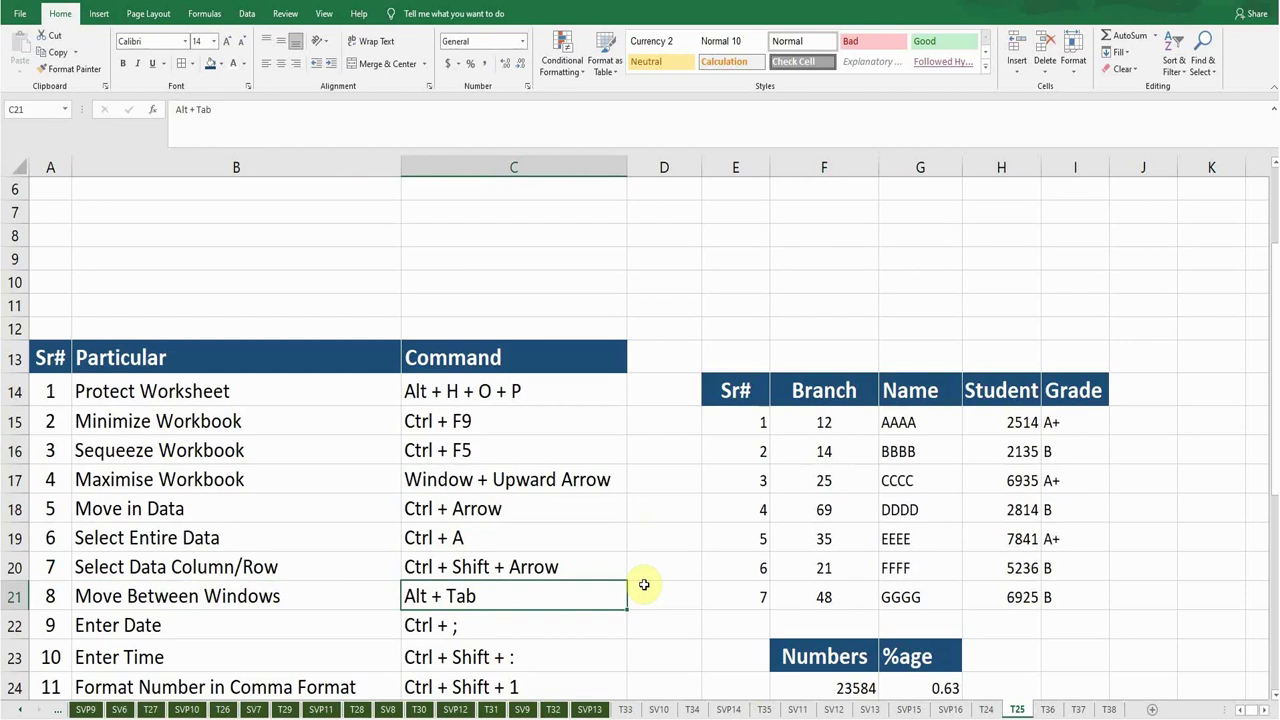
key("alt")
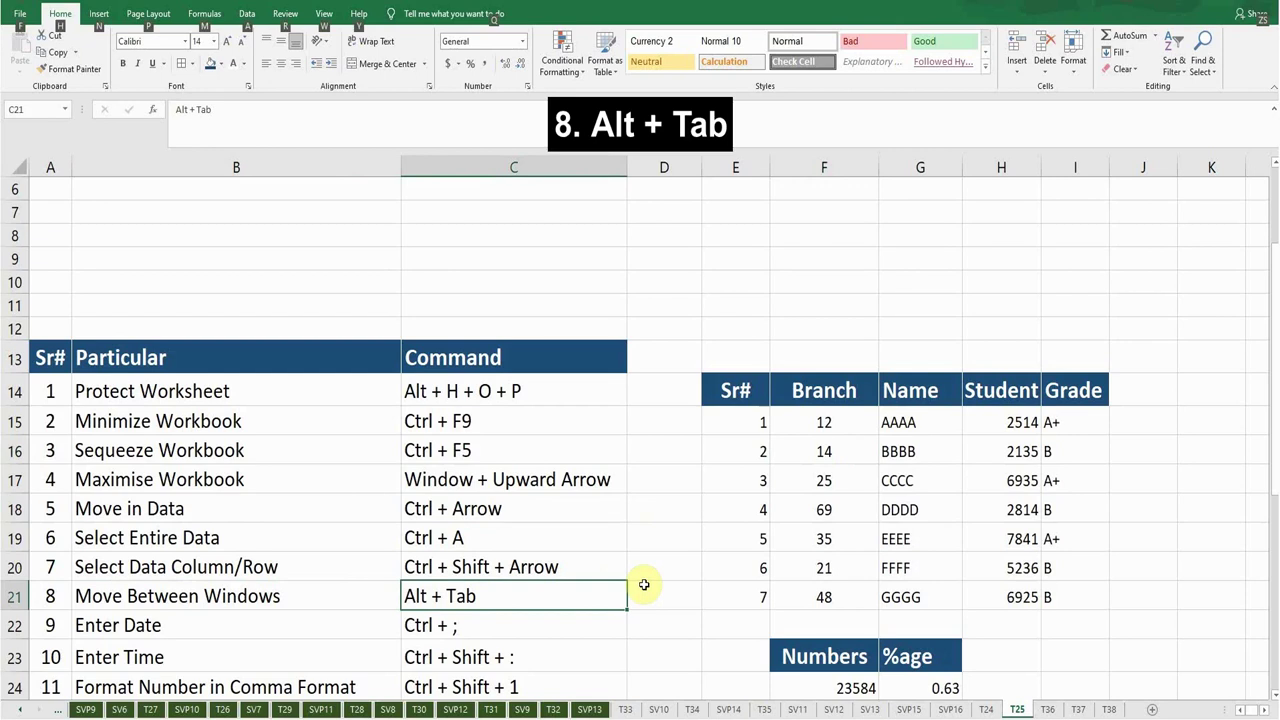
key("alt+Tab")
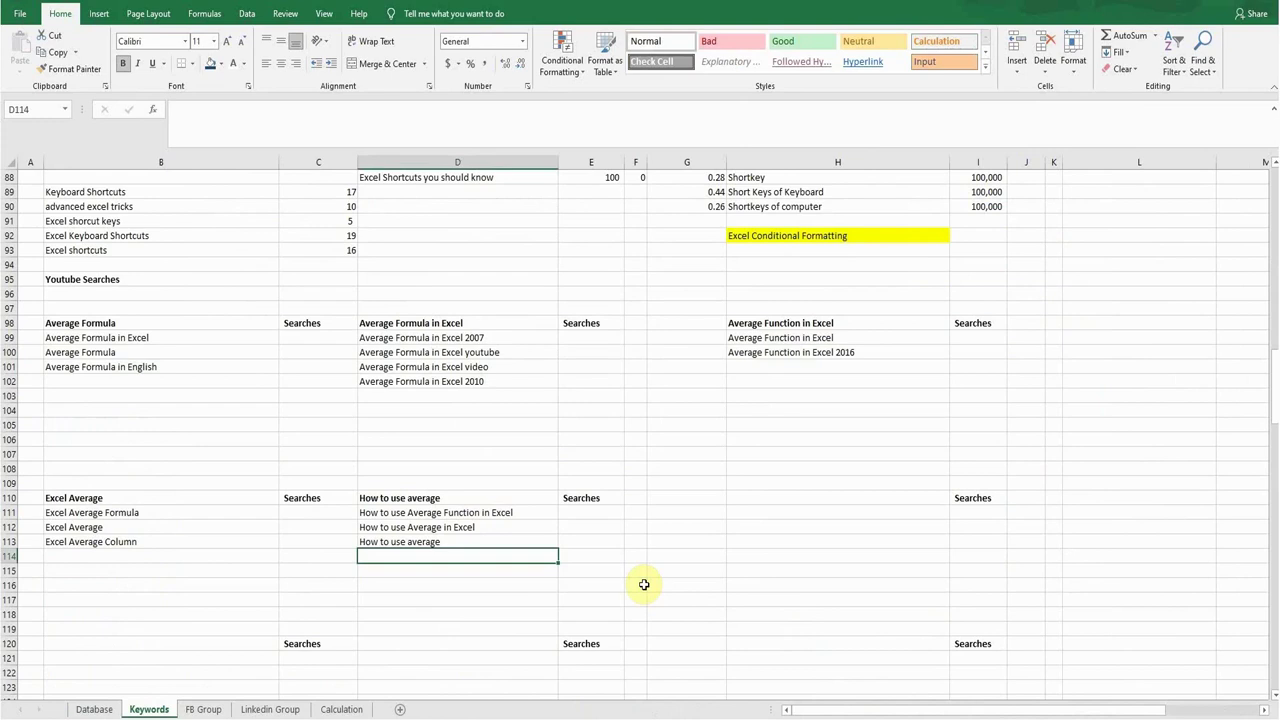
key("alt+Tab")
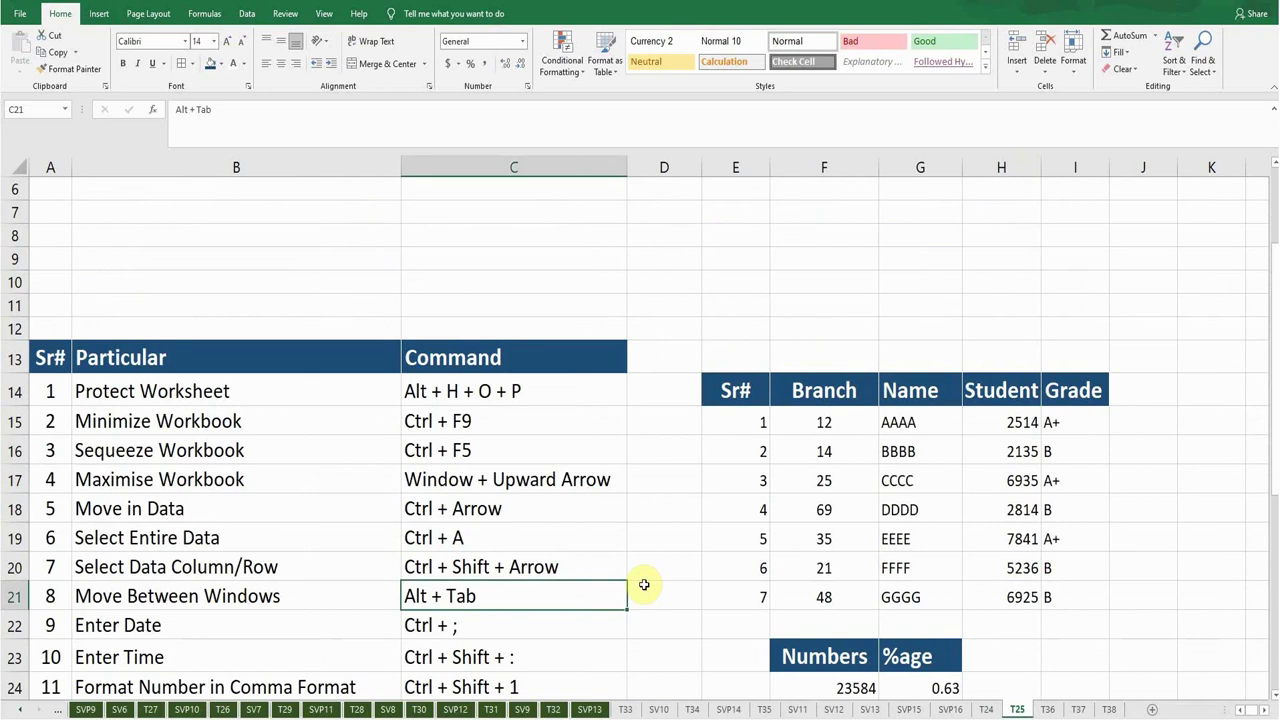
key("Down")
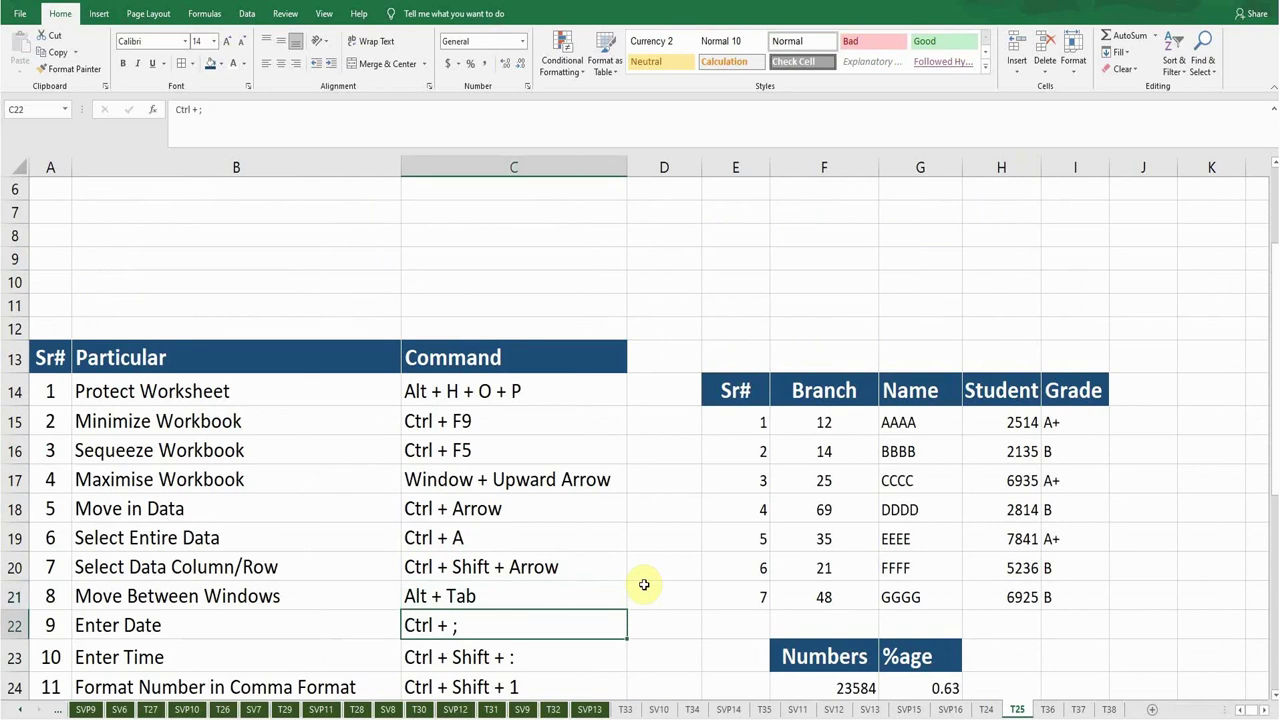
key("Right")
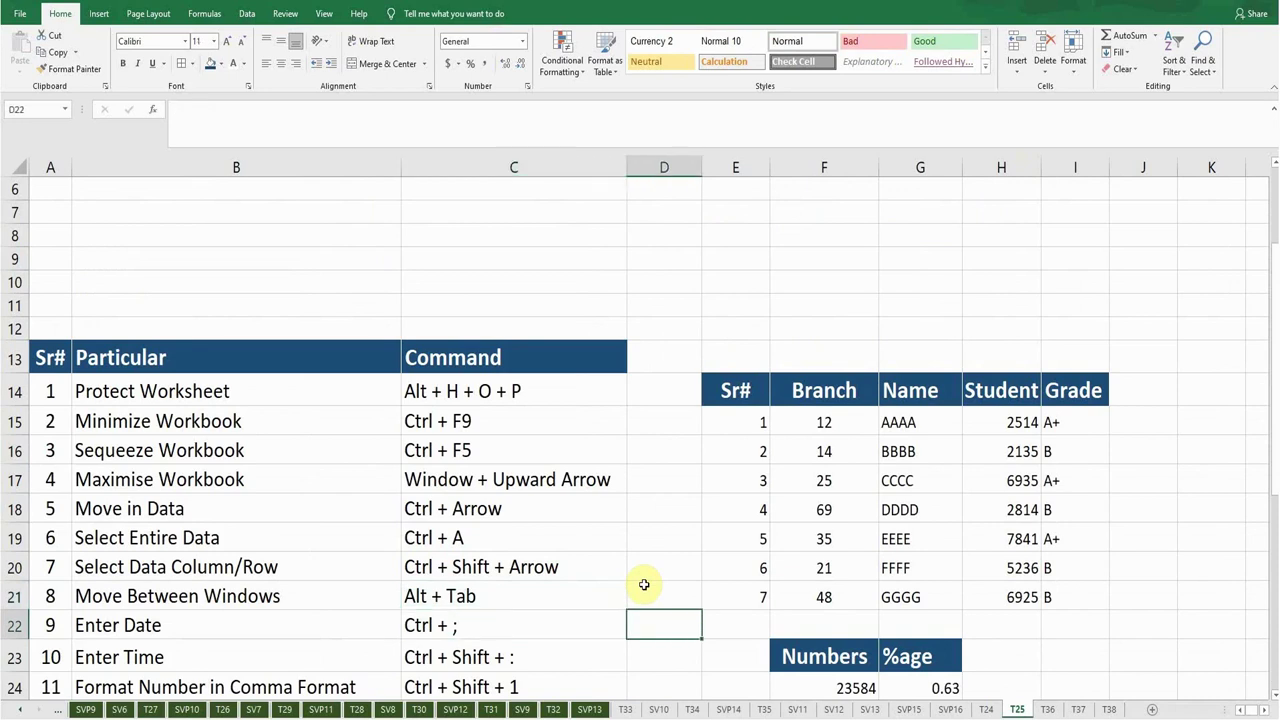
Insert date 3/2/2021 in D22 with Ctrl+; and time 3:53 PM in D23 with Ctrl+Shift+:.
key("ctrl+semicolon")
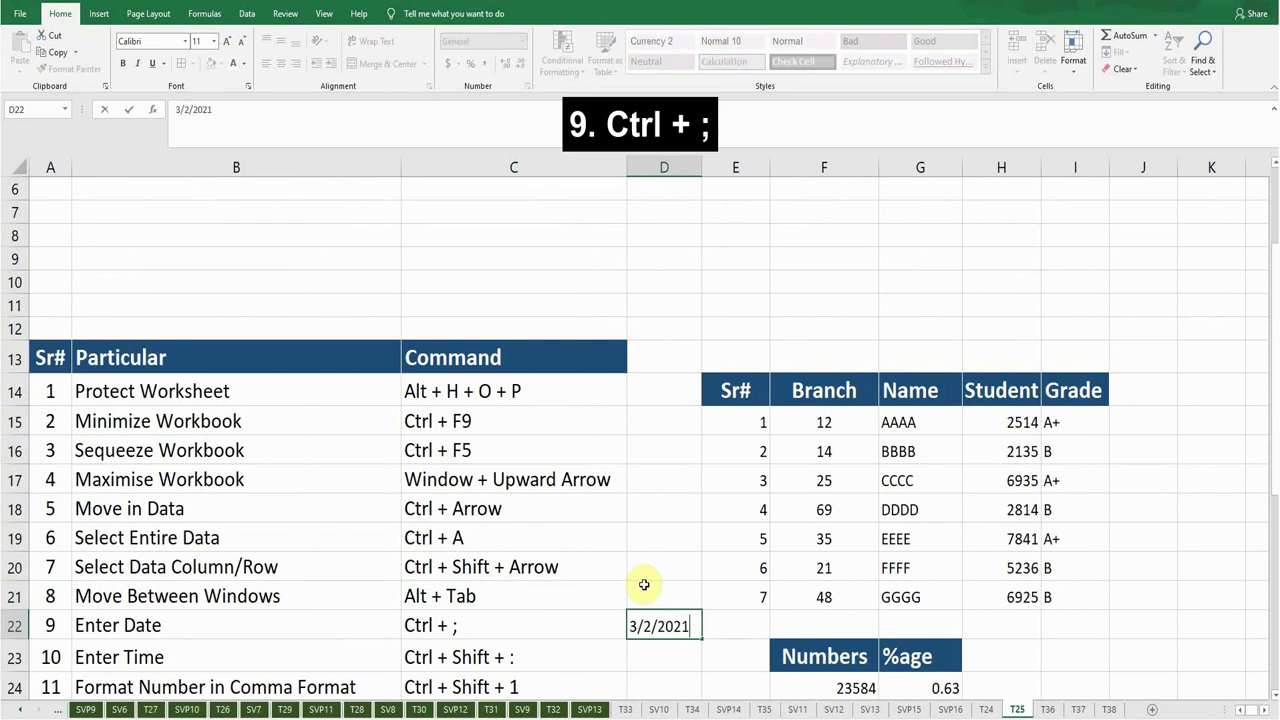
key("Return")
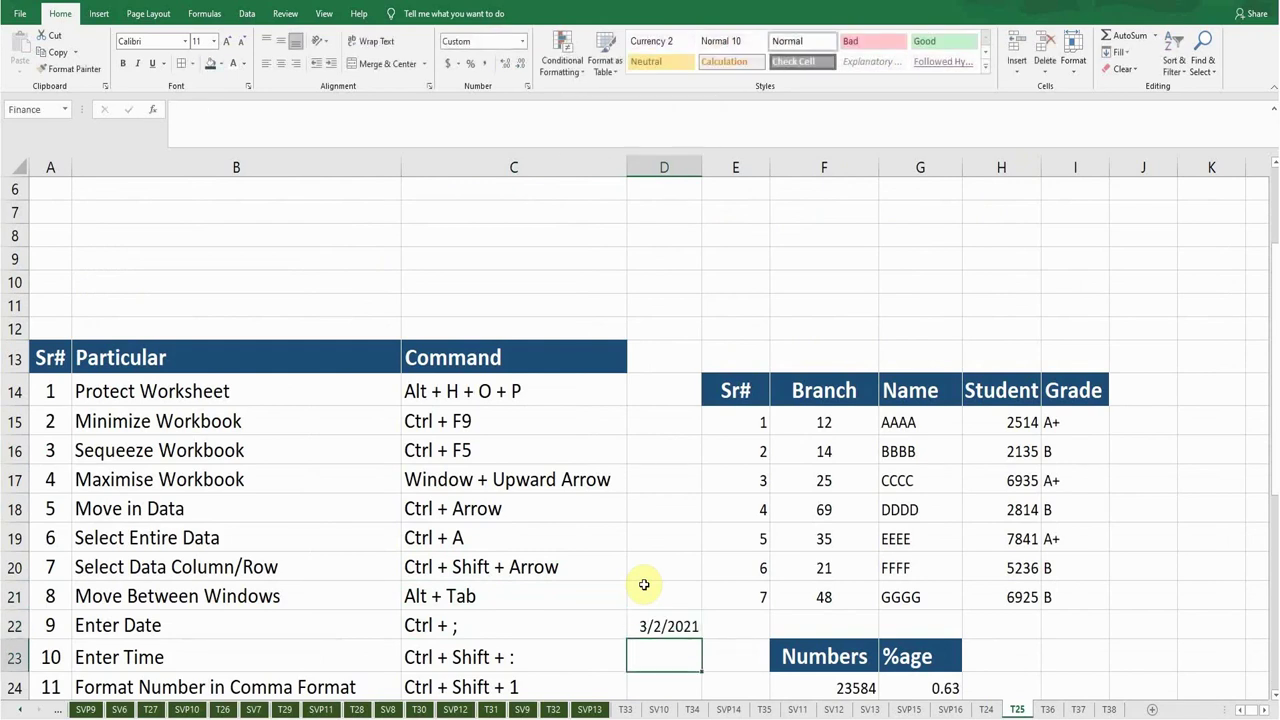
key("Down")
key("Down")
key("Down")
key("Down")
key("Down")
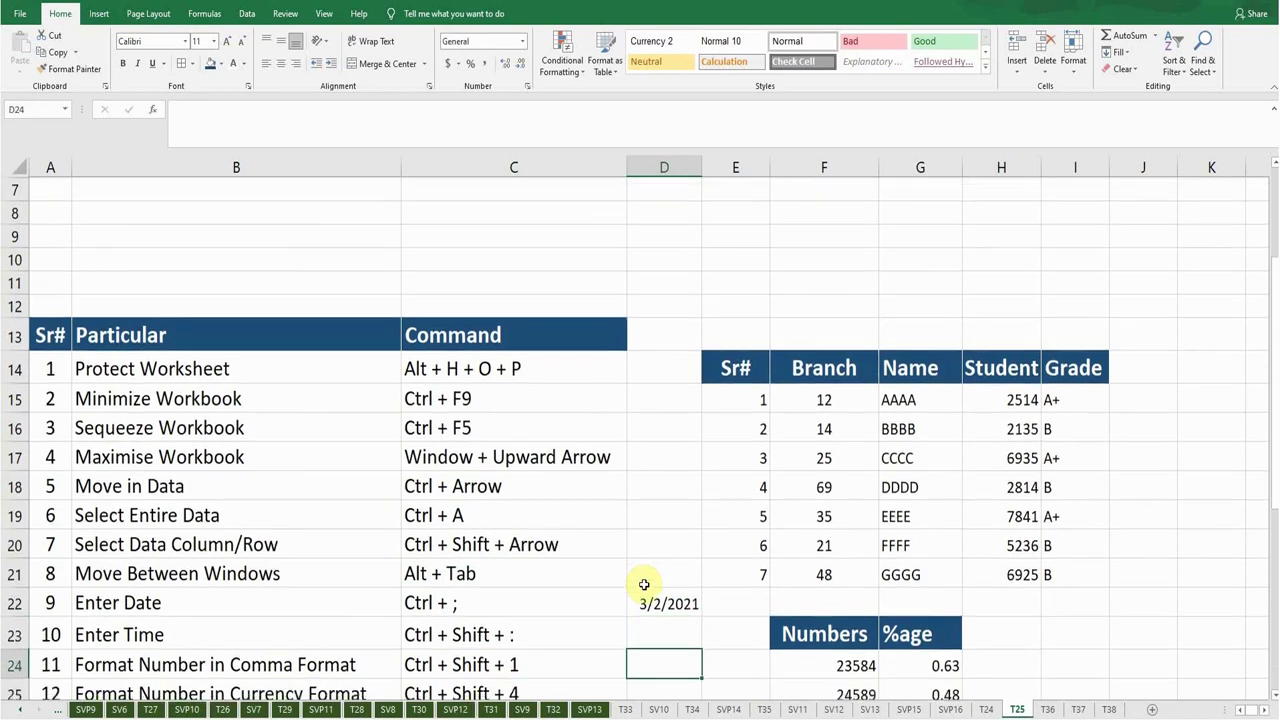
key("Up")
key("Up")
key("Up")
key("Up")
key("Up")
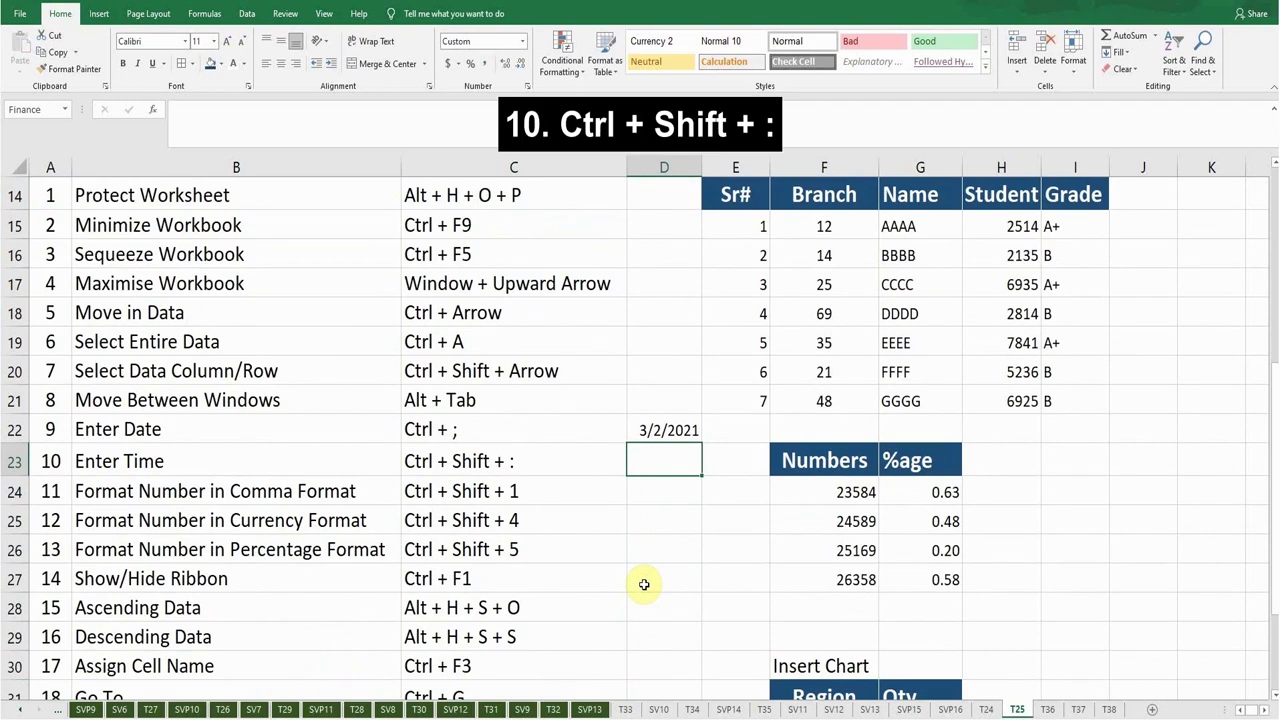
key("ctrl+shift+colon")
key("Return")
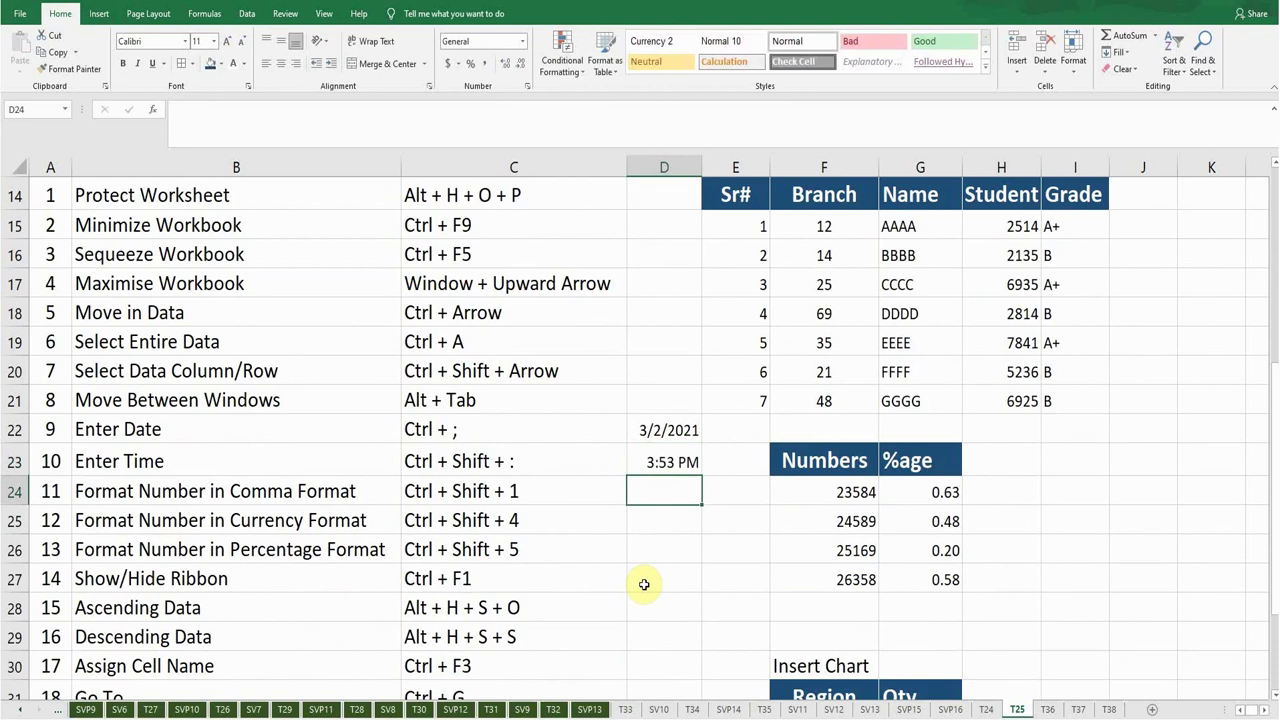
key("Up")
key("Left")
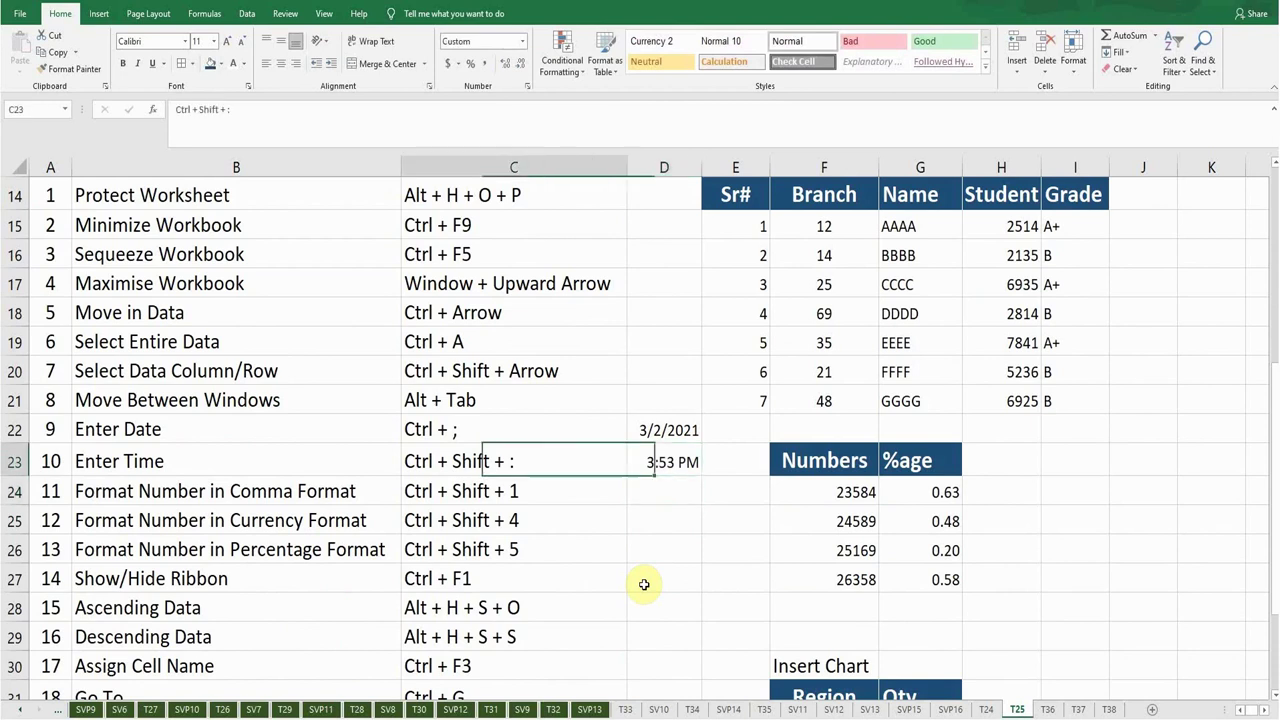
key("Left")
key("Down")
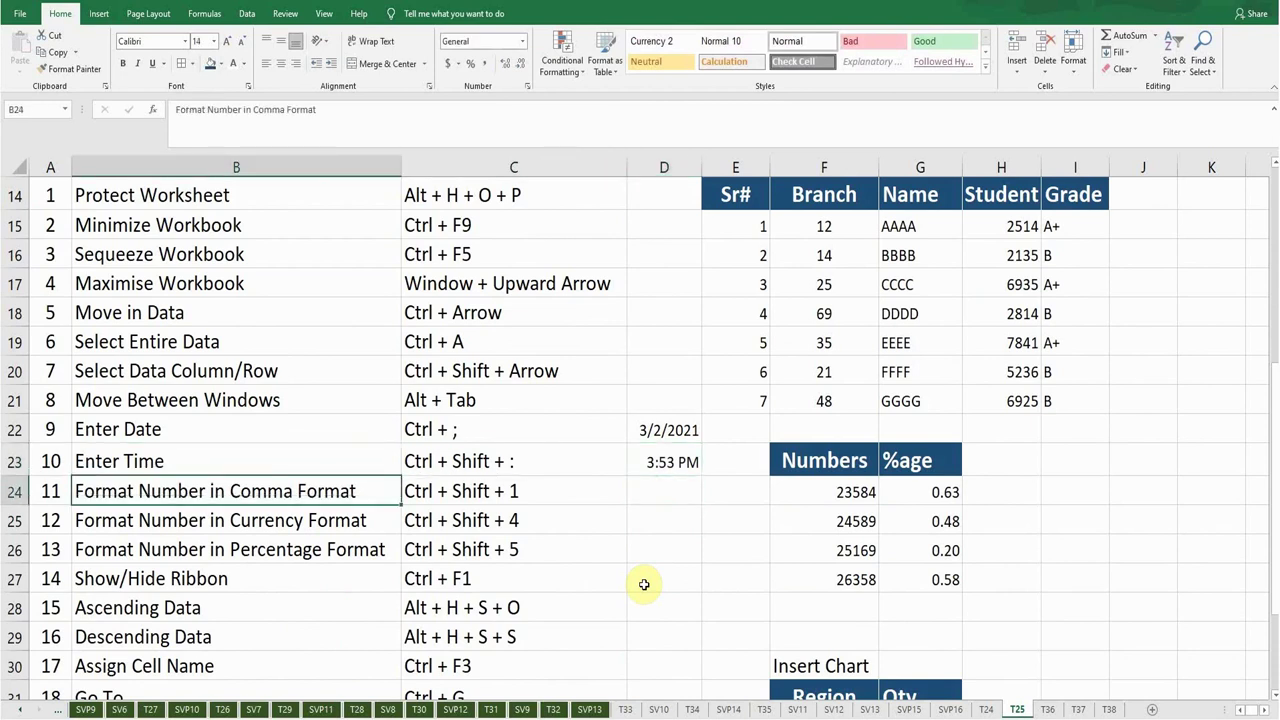
key("Right")
key("Right")
key("Right")
key("Right")
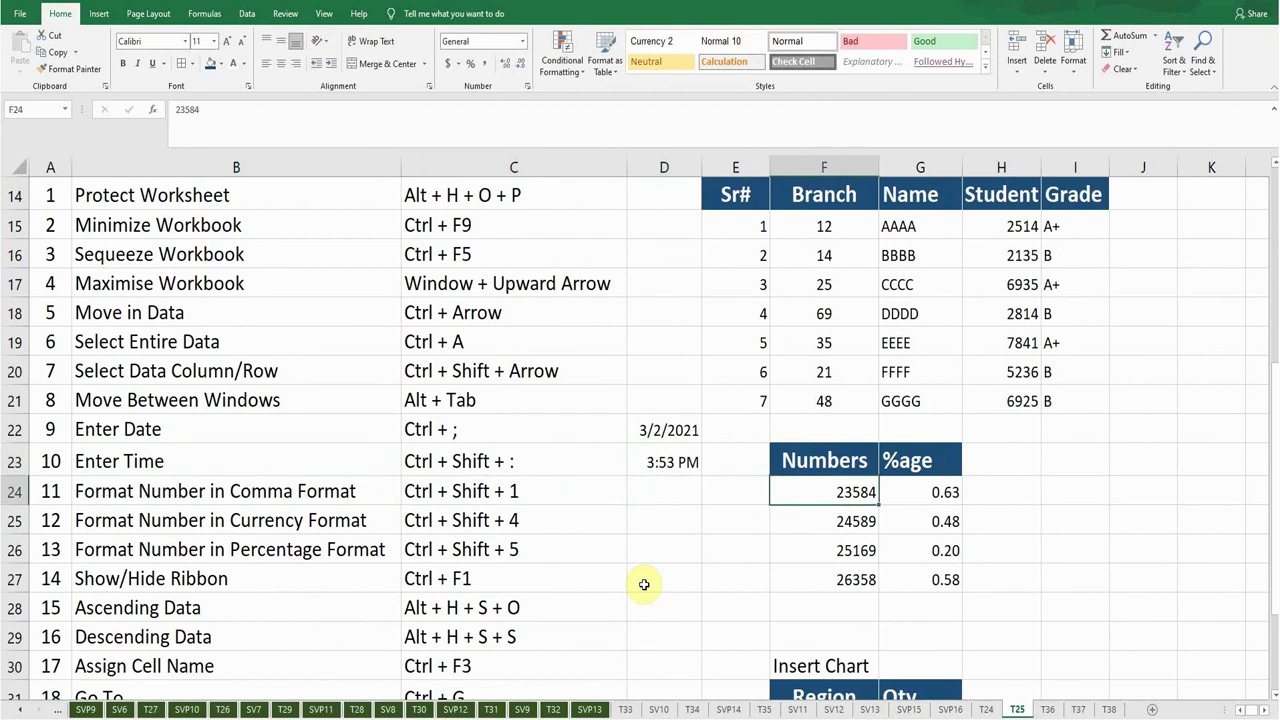
key("ctrl+shift+Down")
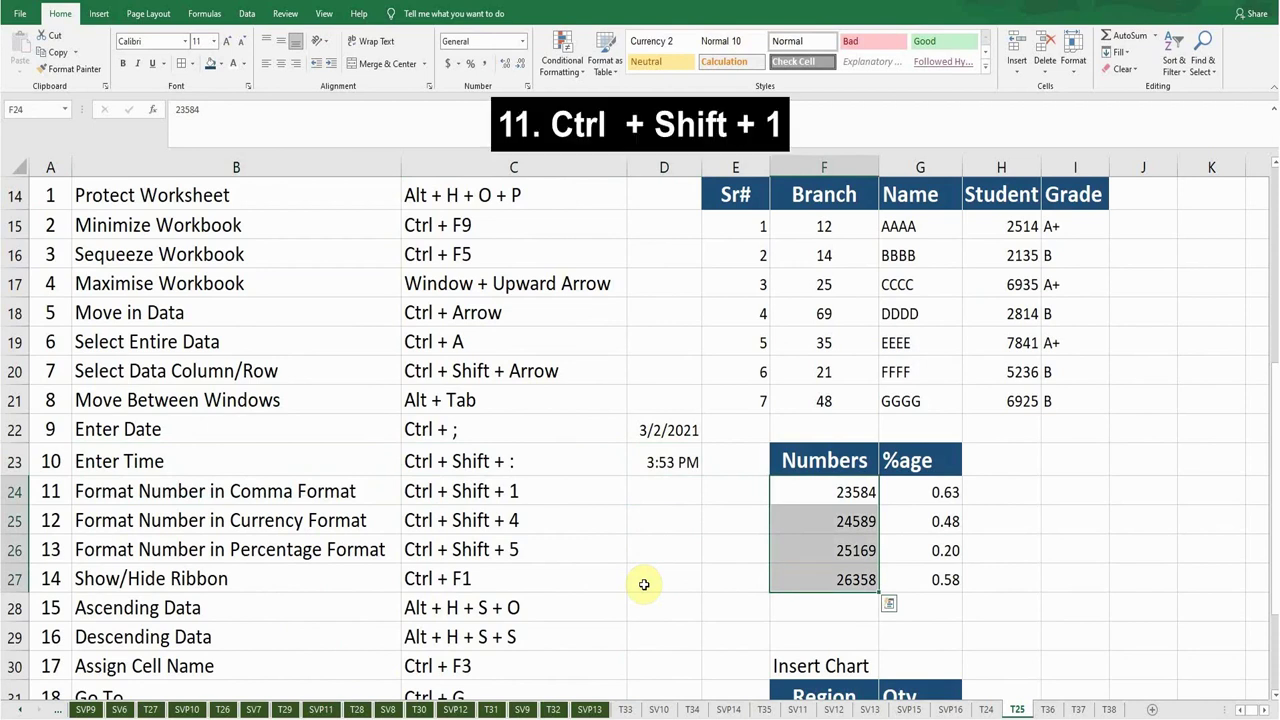
key("ctrl+shift+1")
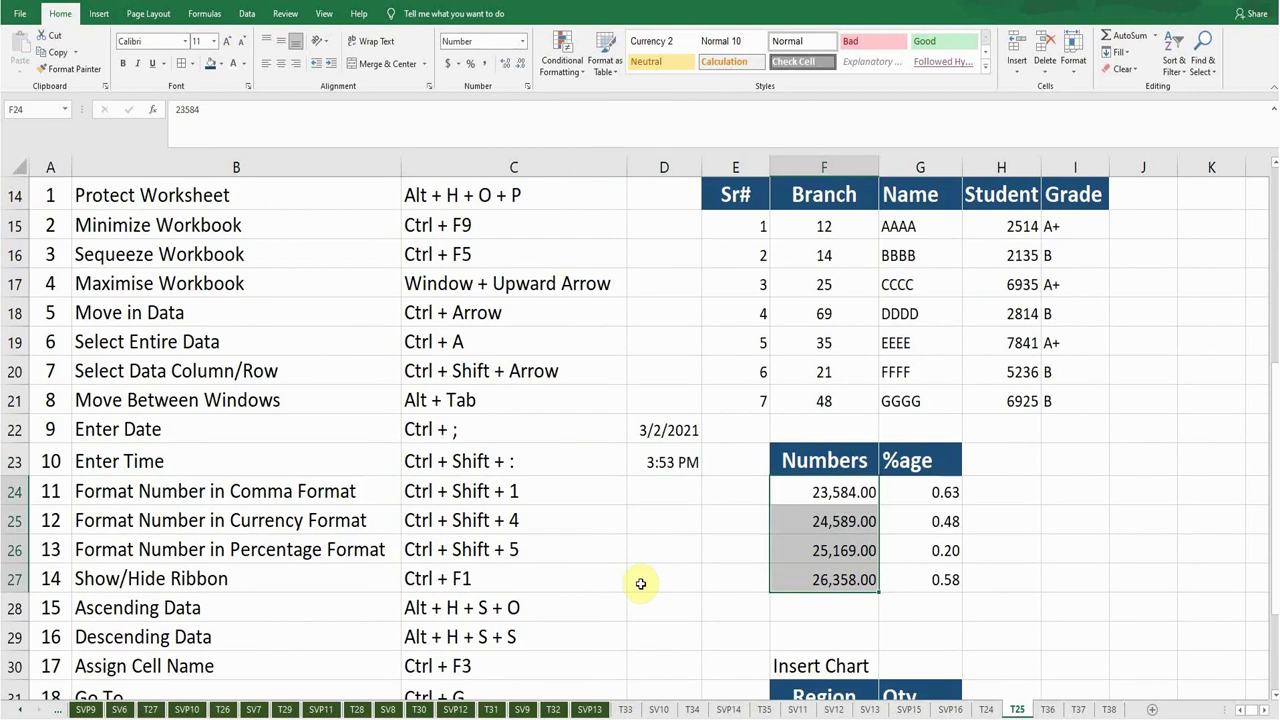
key("ctrl+z")
left_click(795, 492)
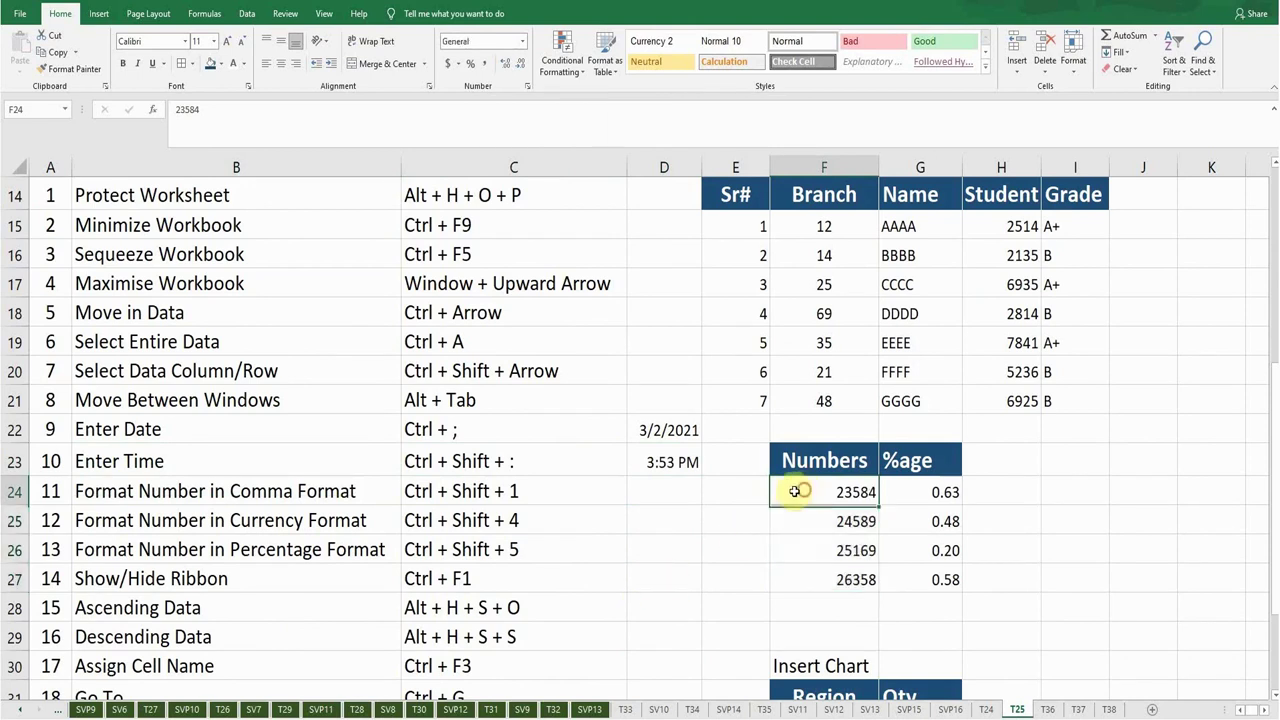
left_click(250, 520)
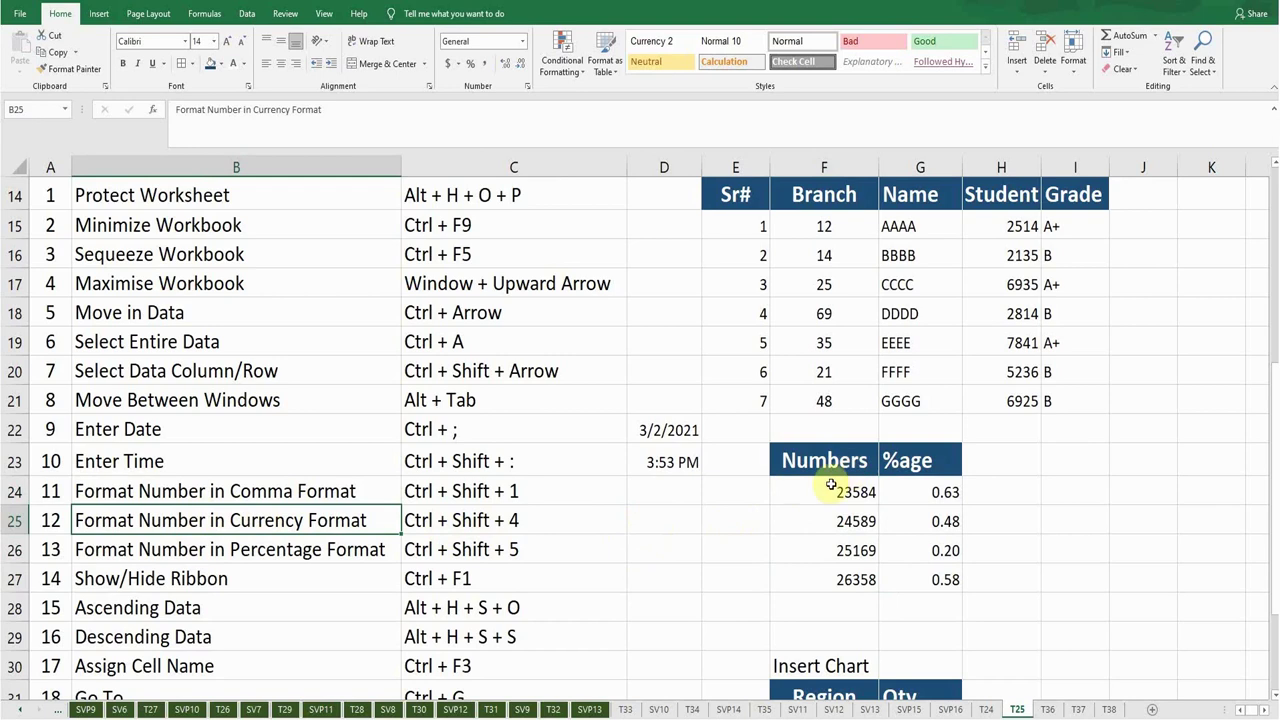
left_click_drag(831, 488, 830, 576)
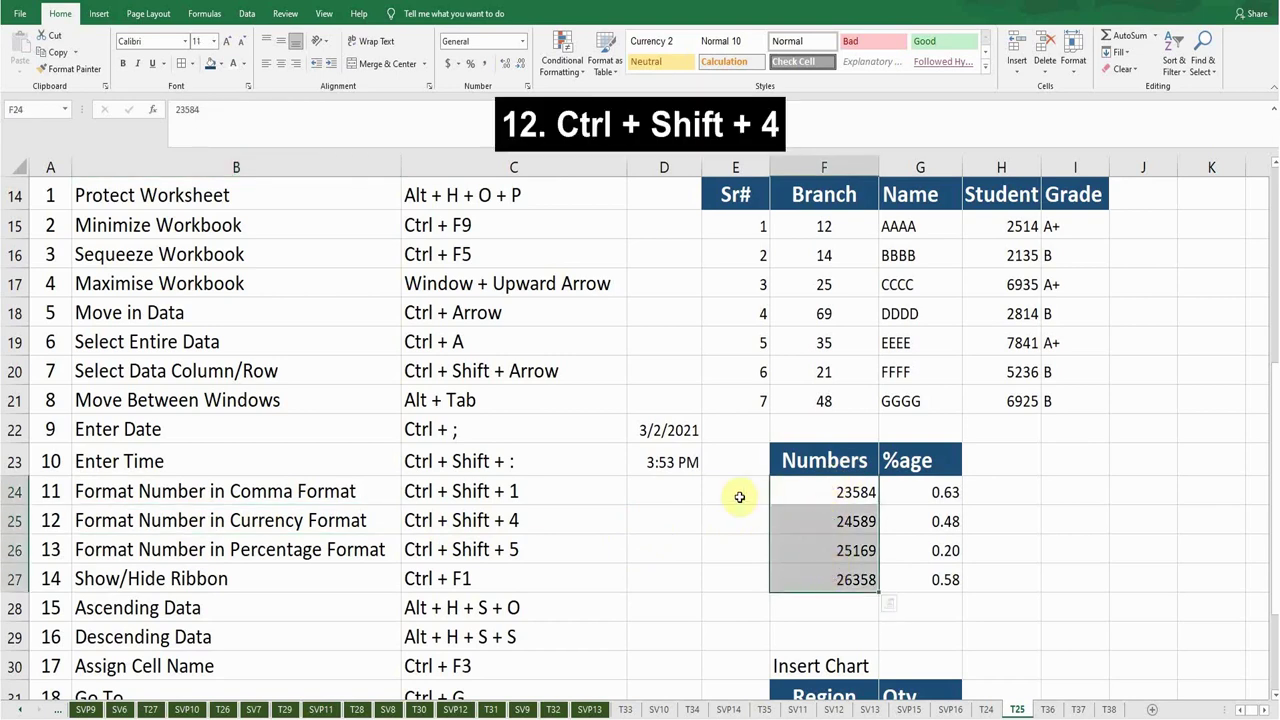
key("ctrl+shift+4")
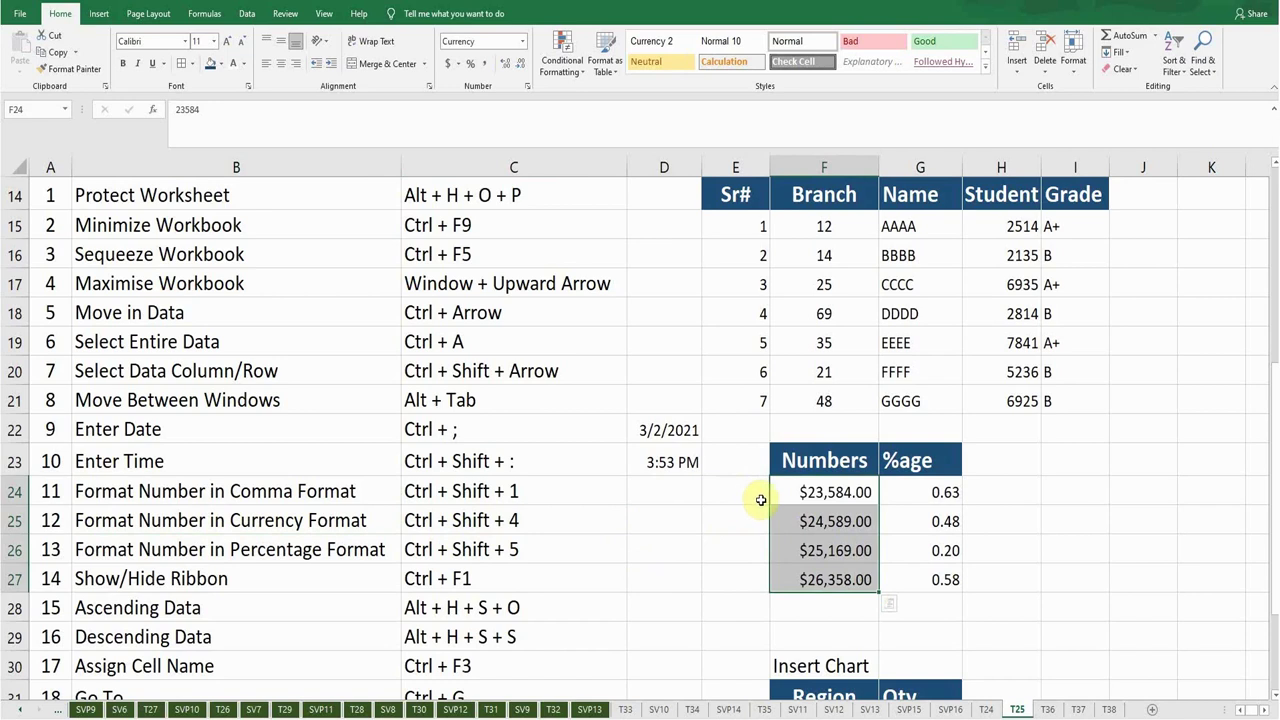
left_click(808, 492)
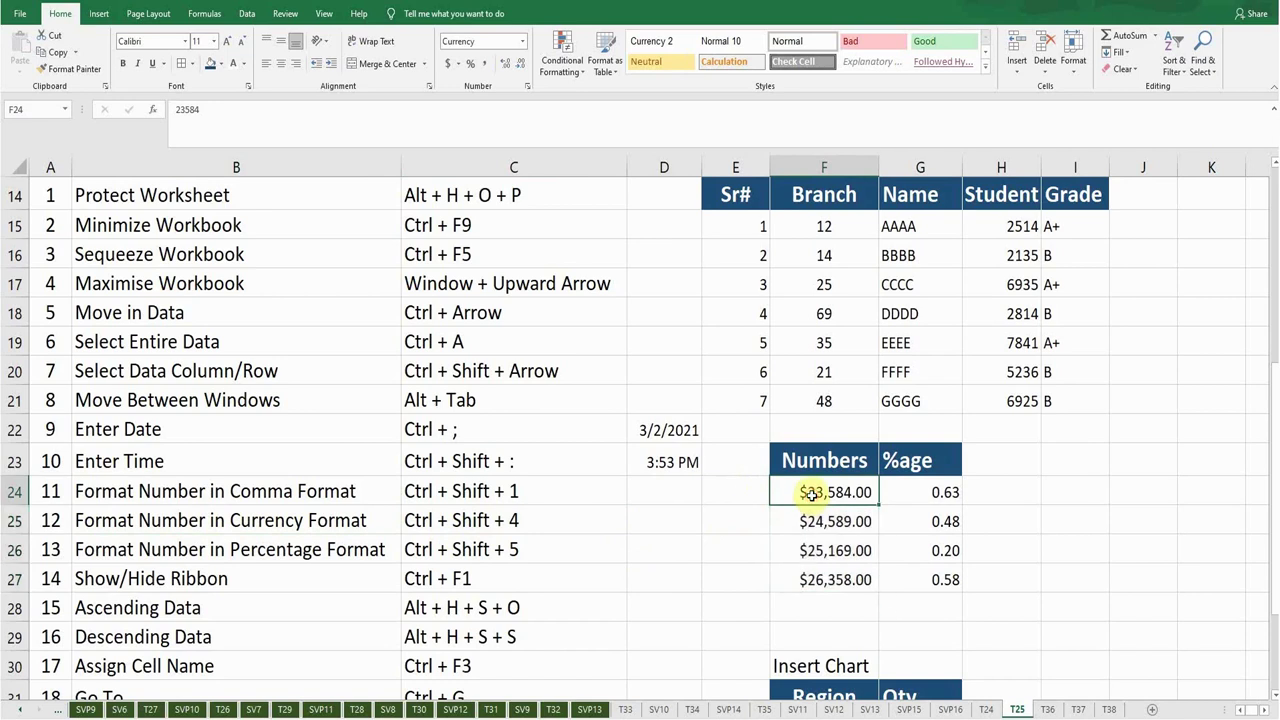
key("ctrl+z")
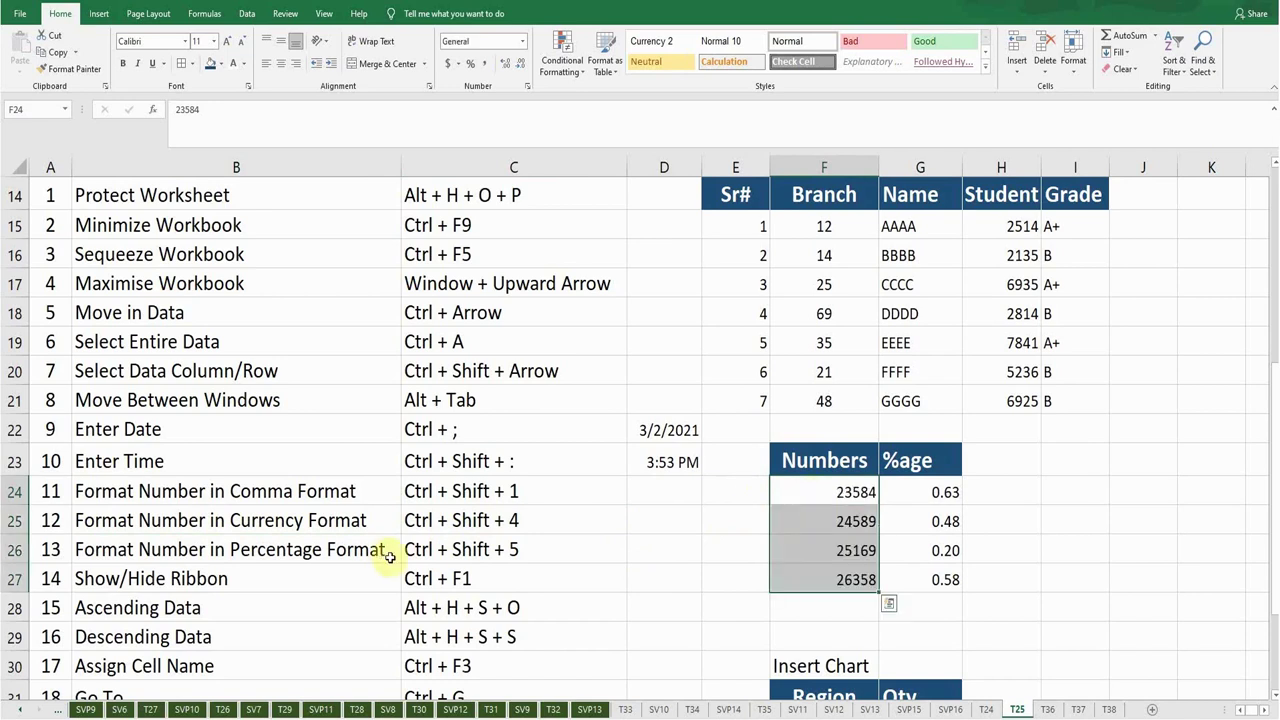
left_click(776, 520)
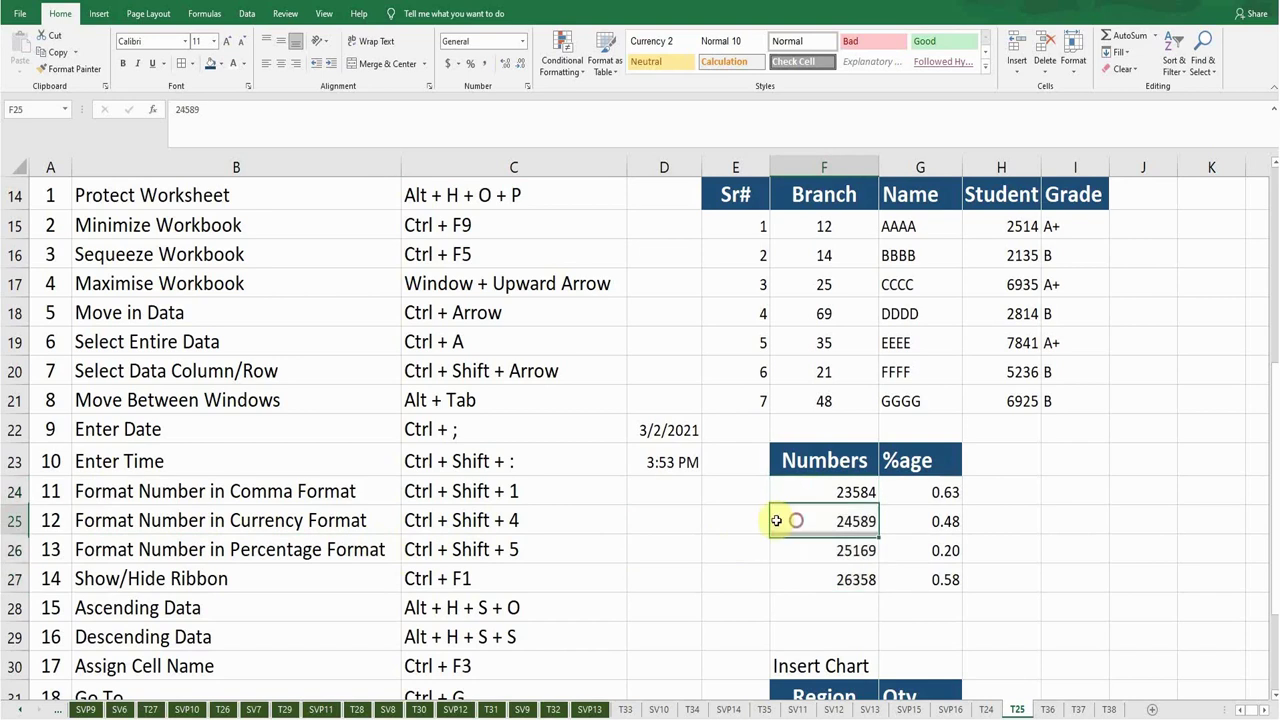
left_click(246, 551)
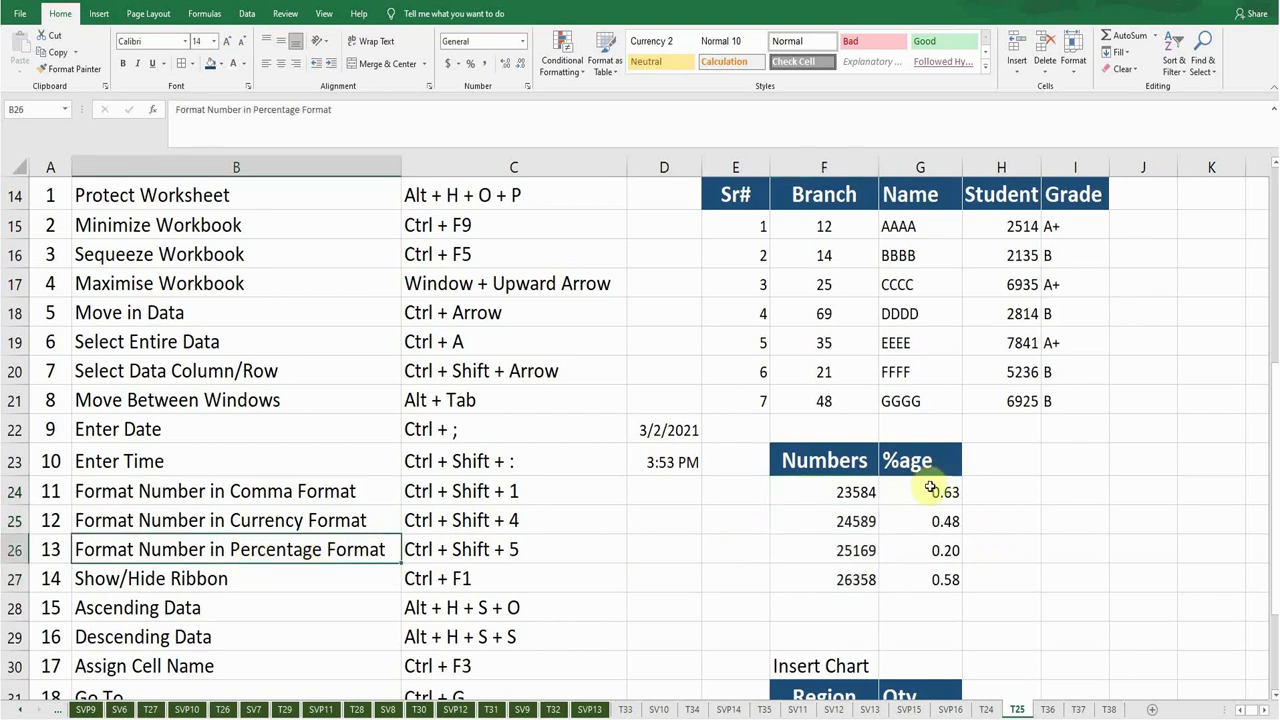
Format G24:G27 as percentages with Ctrl+Shift+5, showing 63%, 48%, 20% and 58%.
left_click_drag(923, 487, 920, 578)
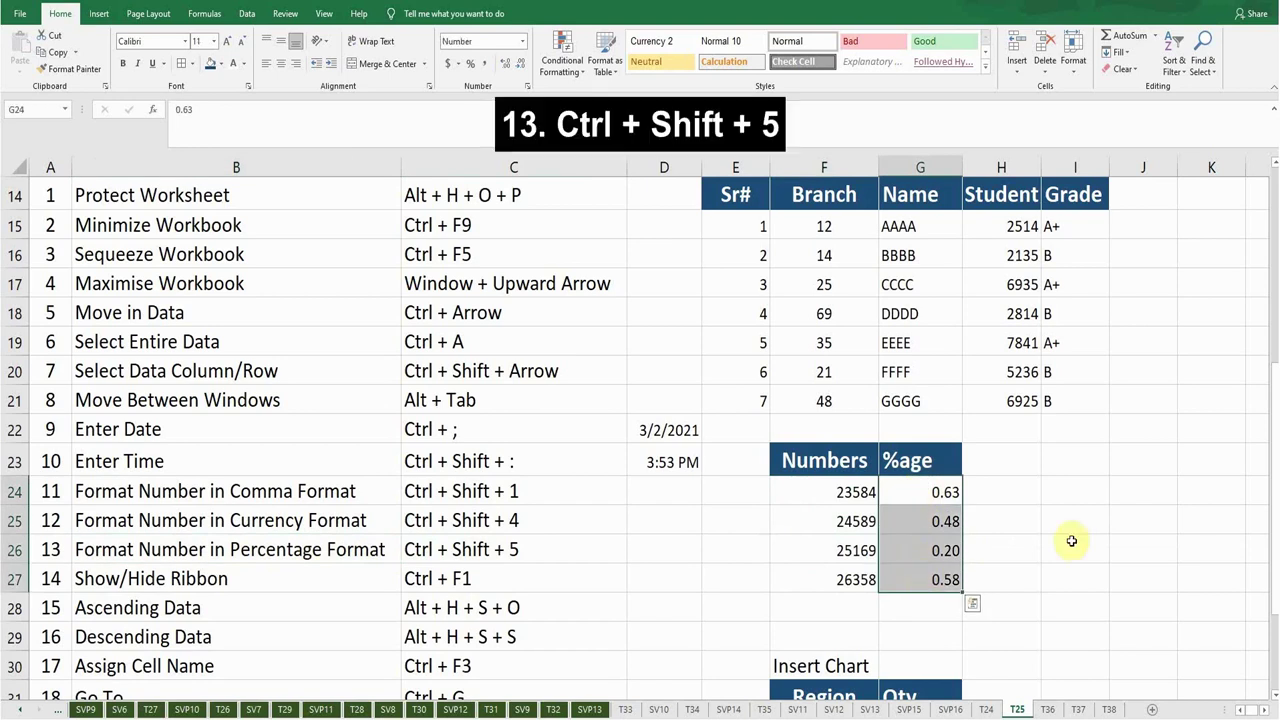
key("ctrl+shift+5")
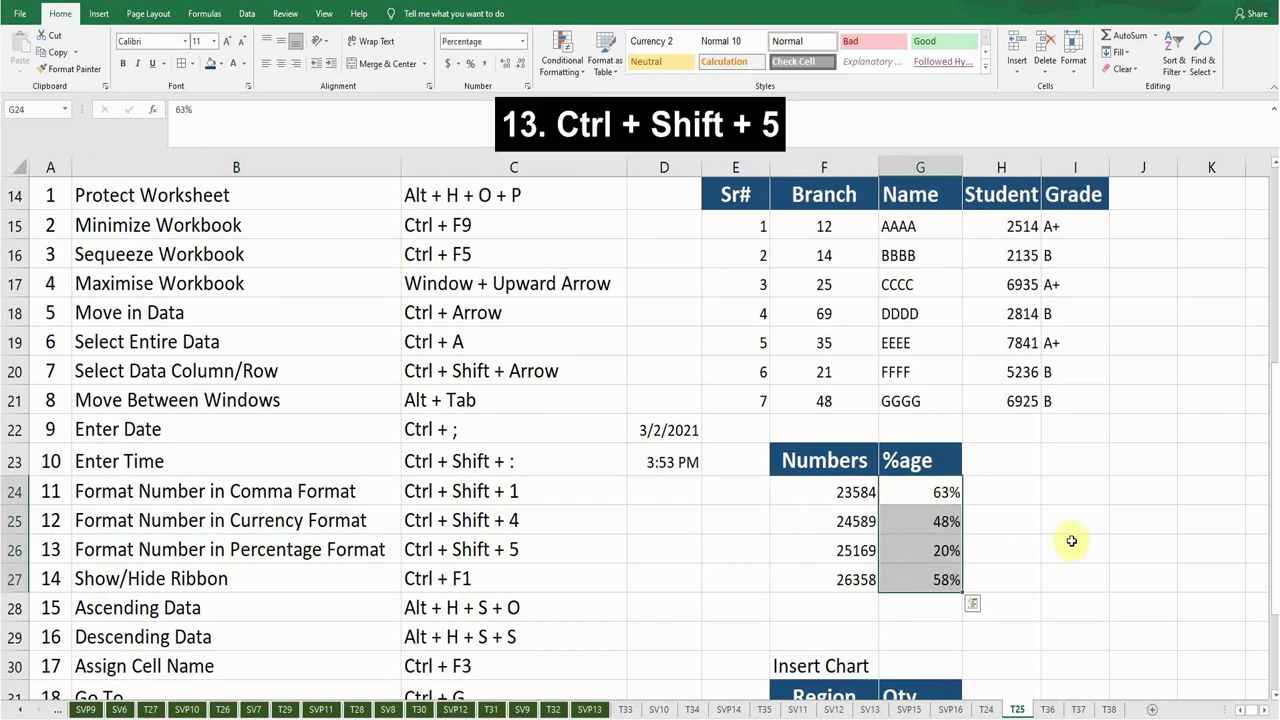
left_click(936, 491)
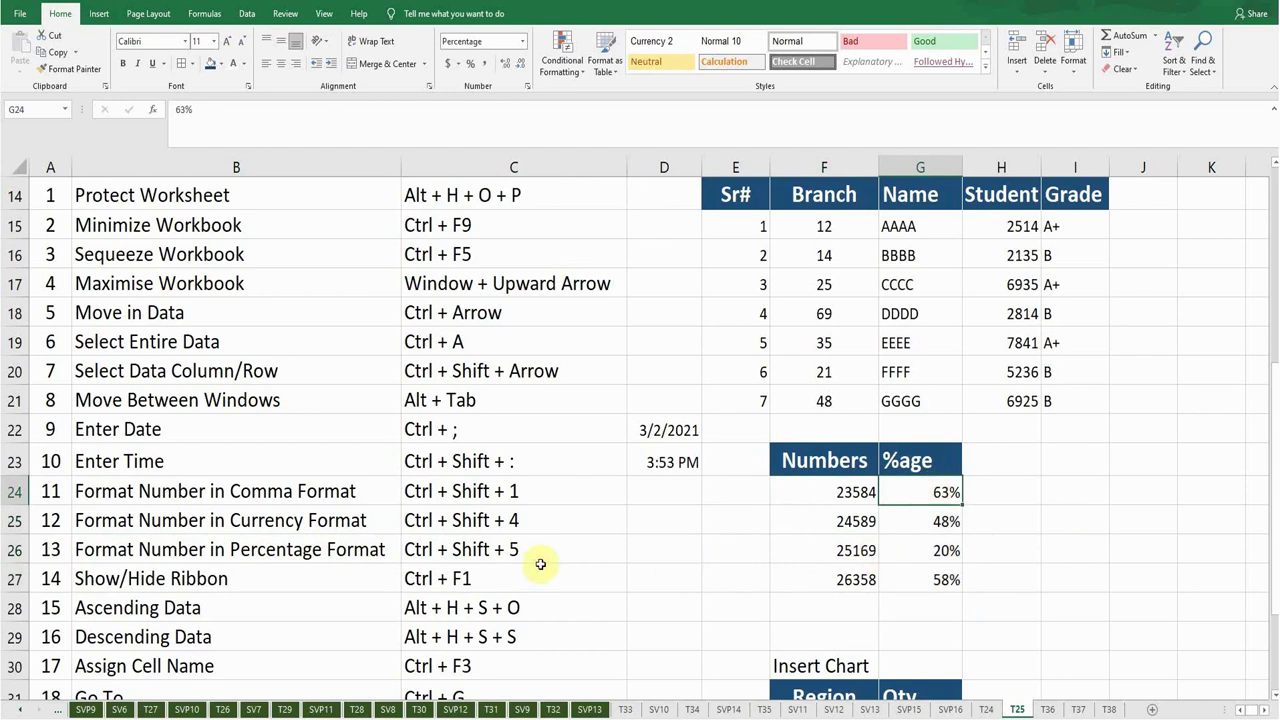
left_click(244, 578)
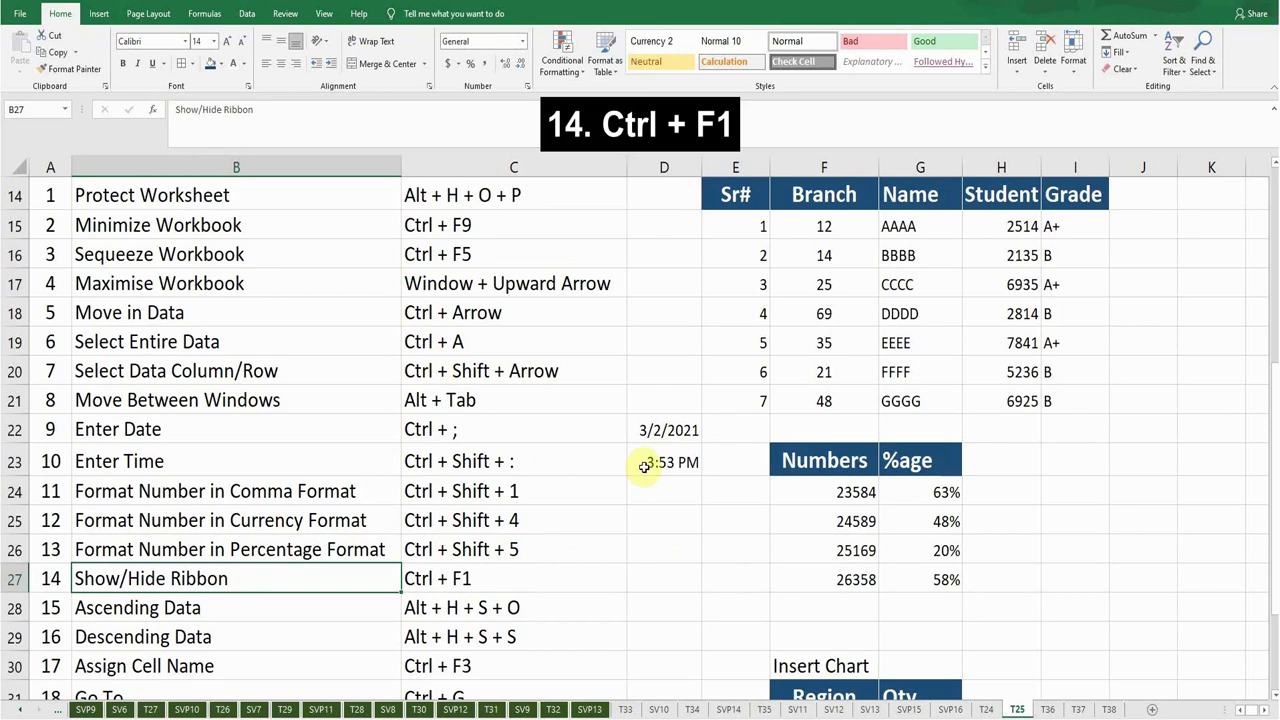
key("ctrl+F1")
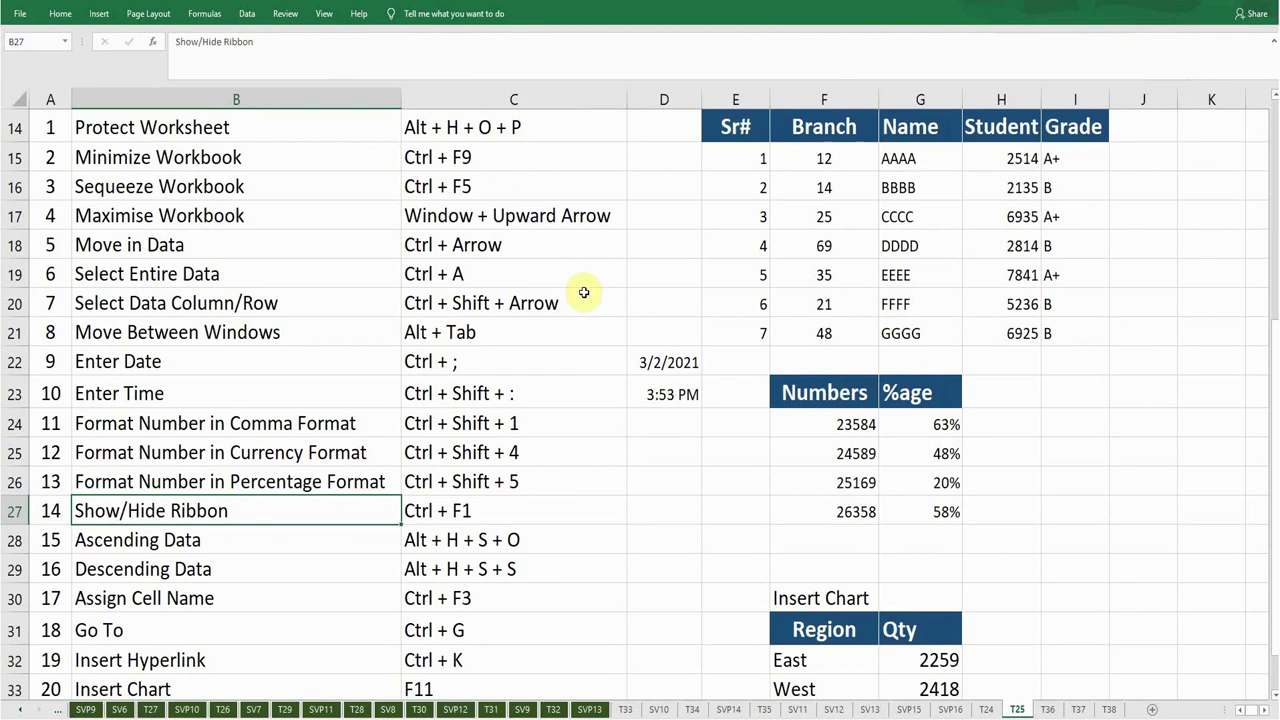
key("ctrl+F1")
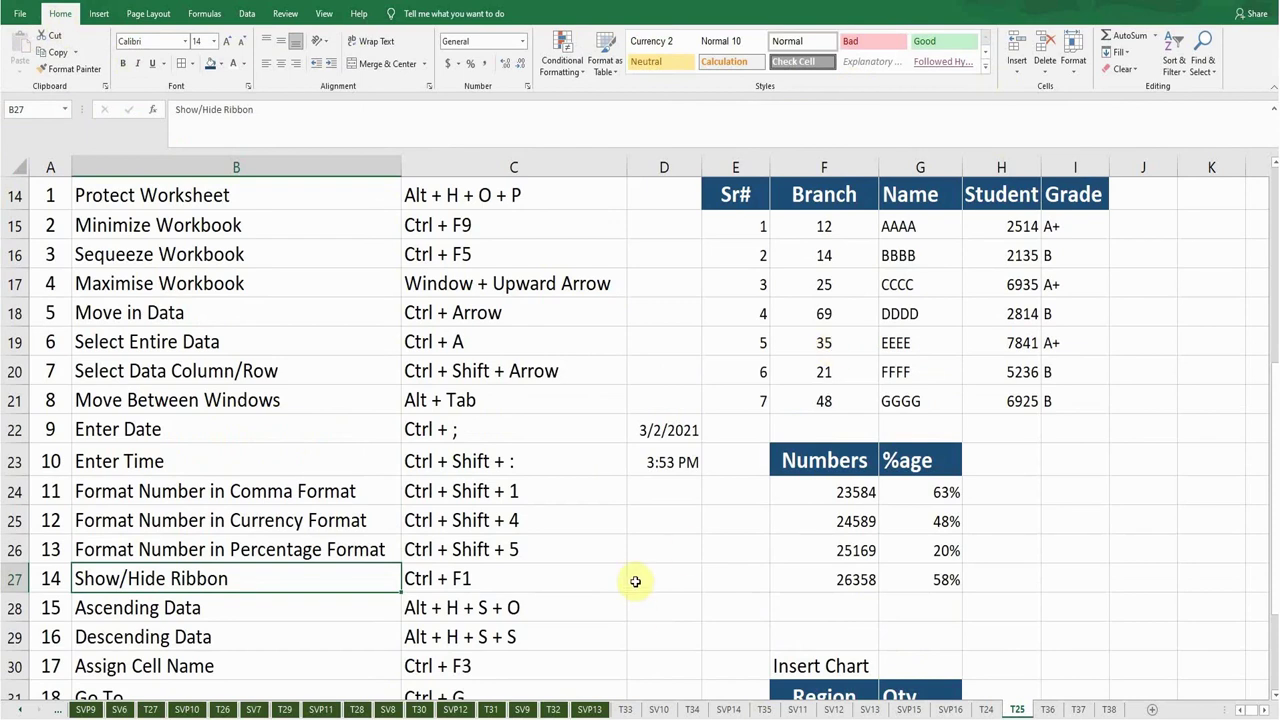
left_click(200, 607)
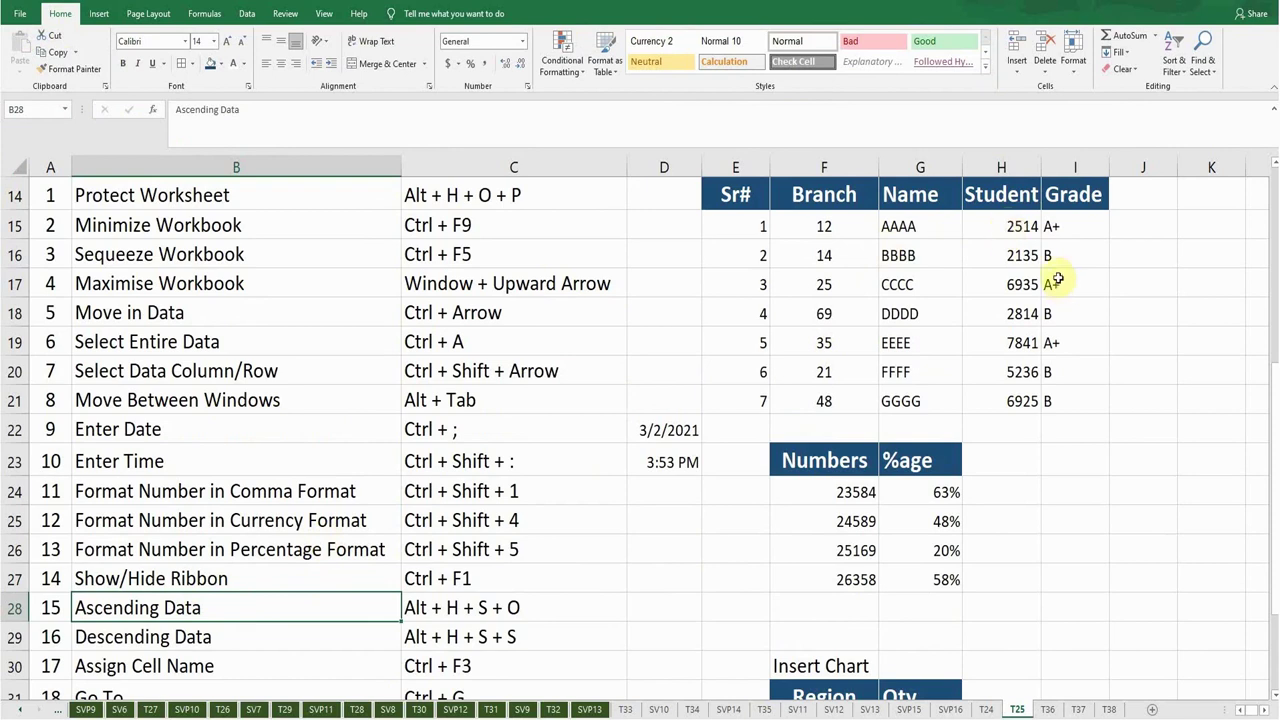
left_click_drag(993, 222, 990, 403)
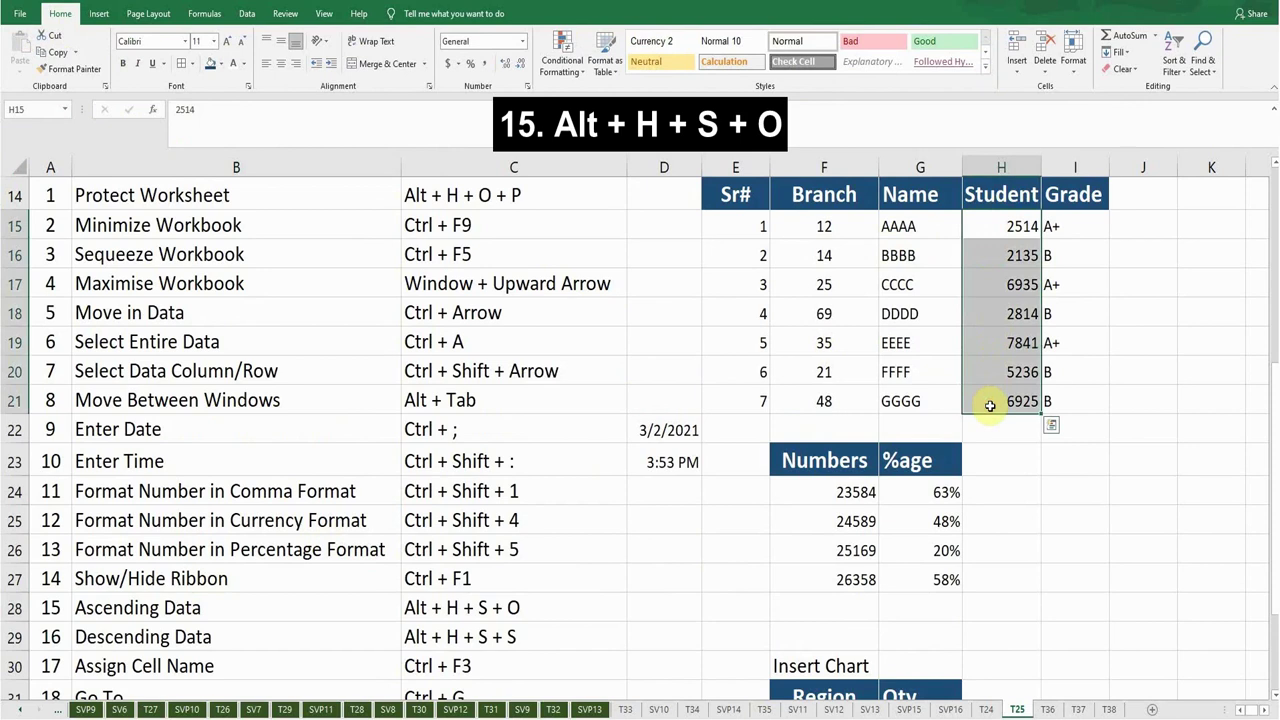
key("alt")
key("h")
key("s")
key("o")
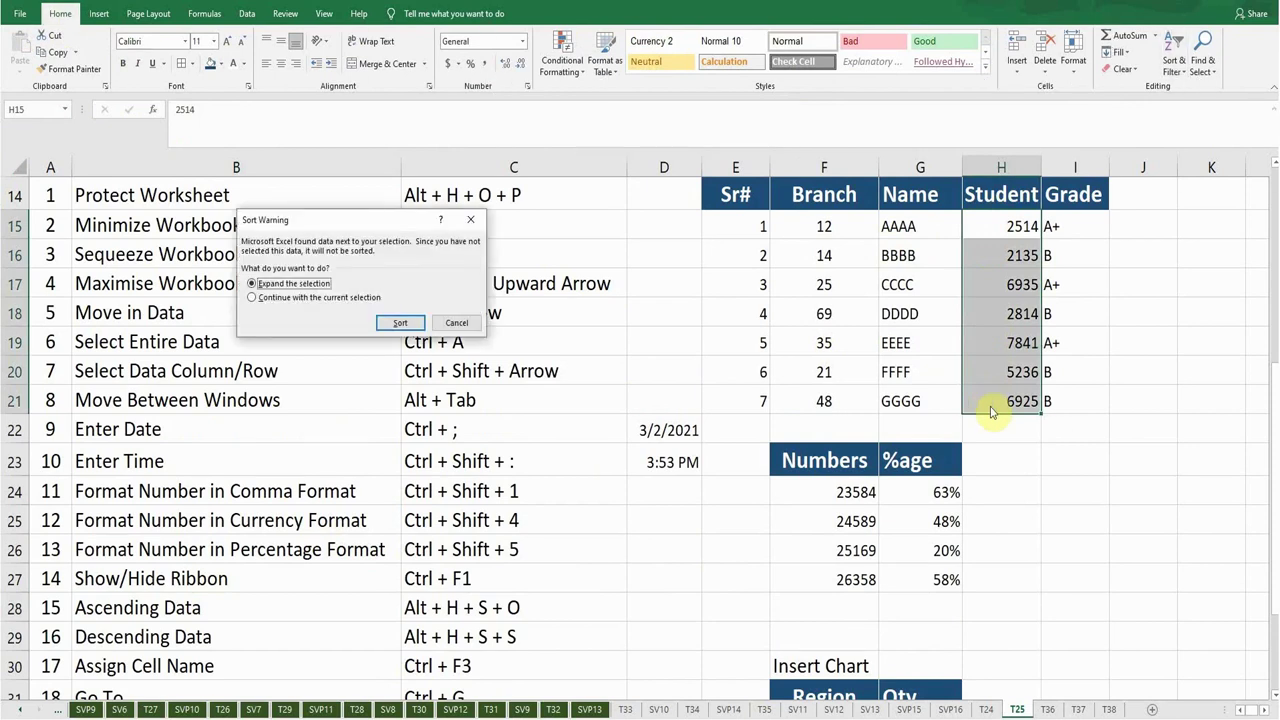
key("Return")
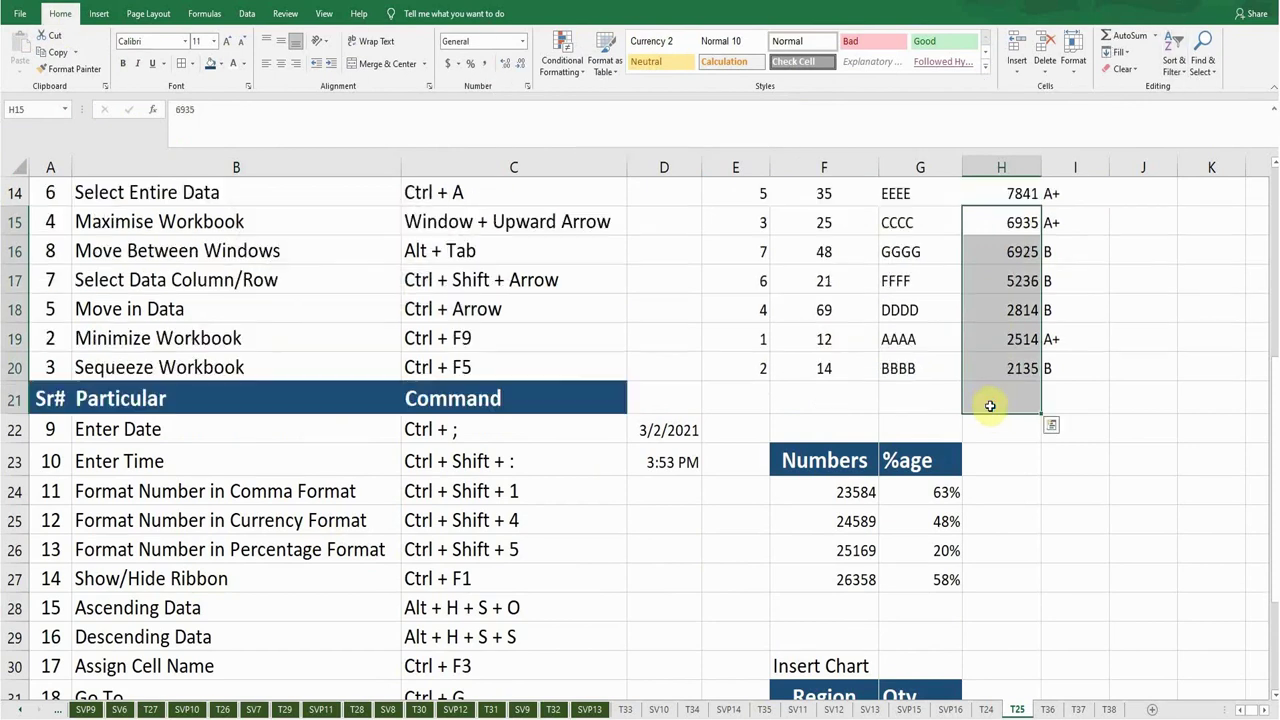
scroll(1030, 350, "up", 1)
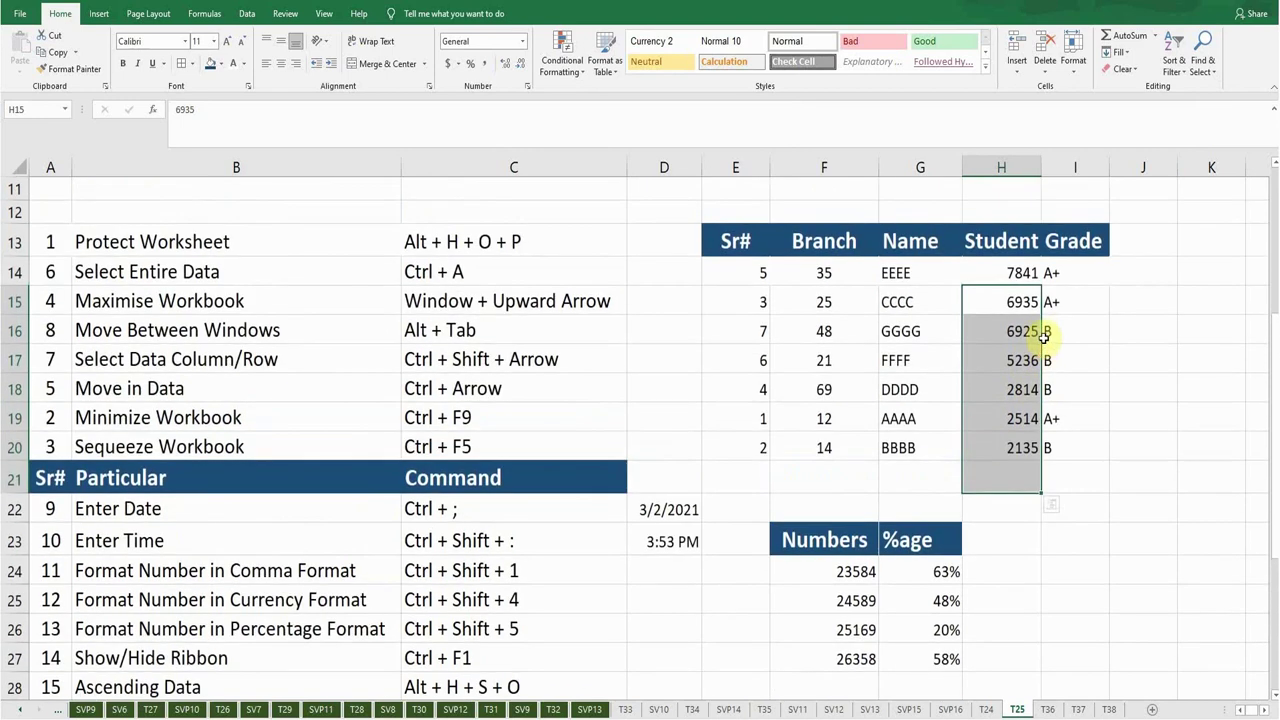
left_click(1007, 272)
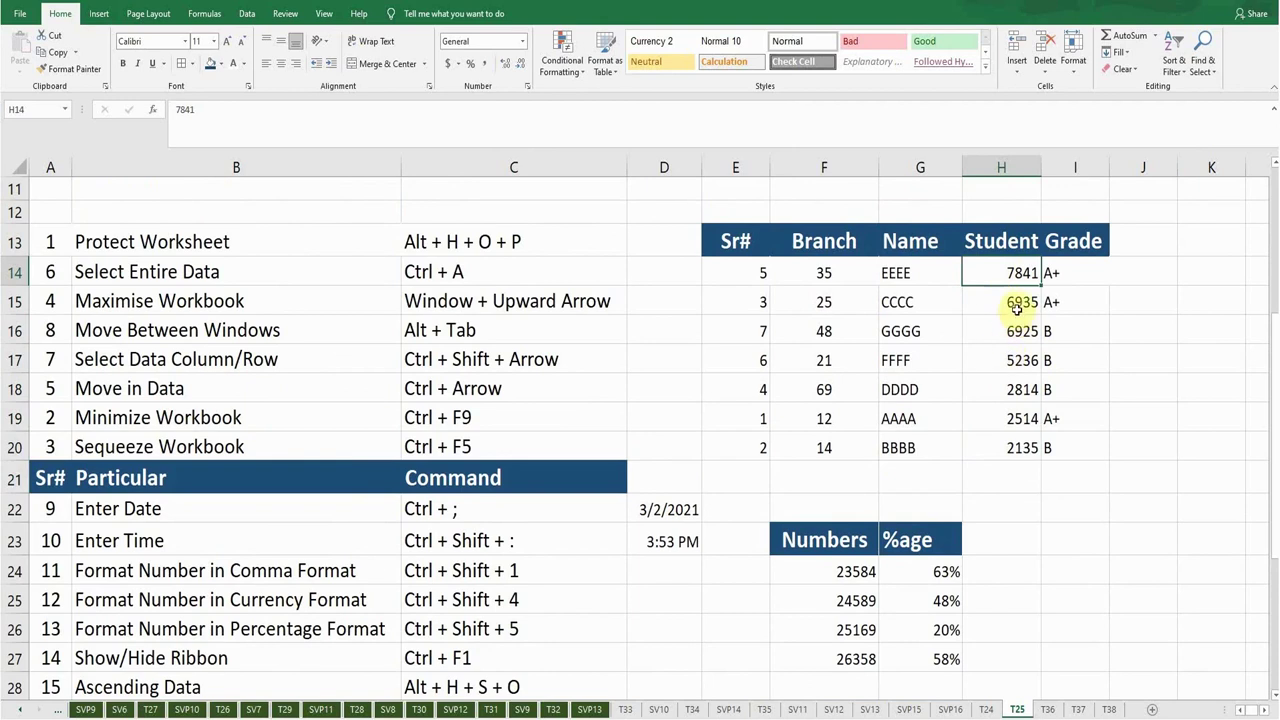
left_click(1015, 306)
left_click(1013, 331)
left_click(1018, 360)
left_click(1016, 389)
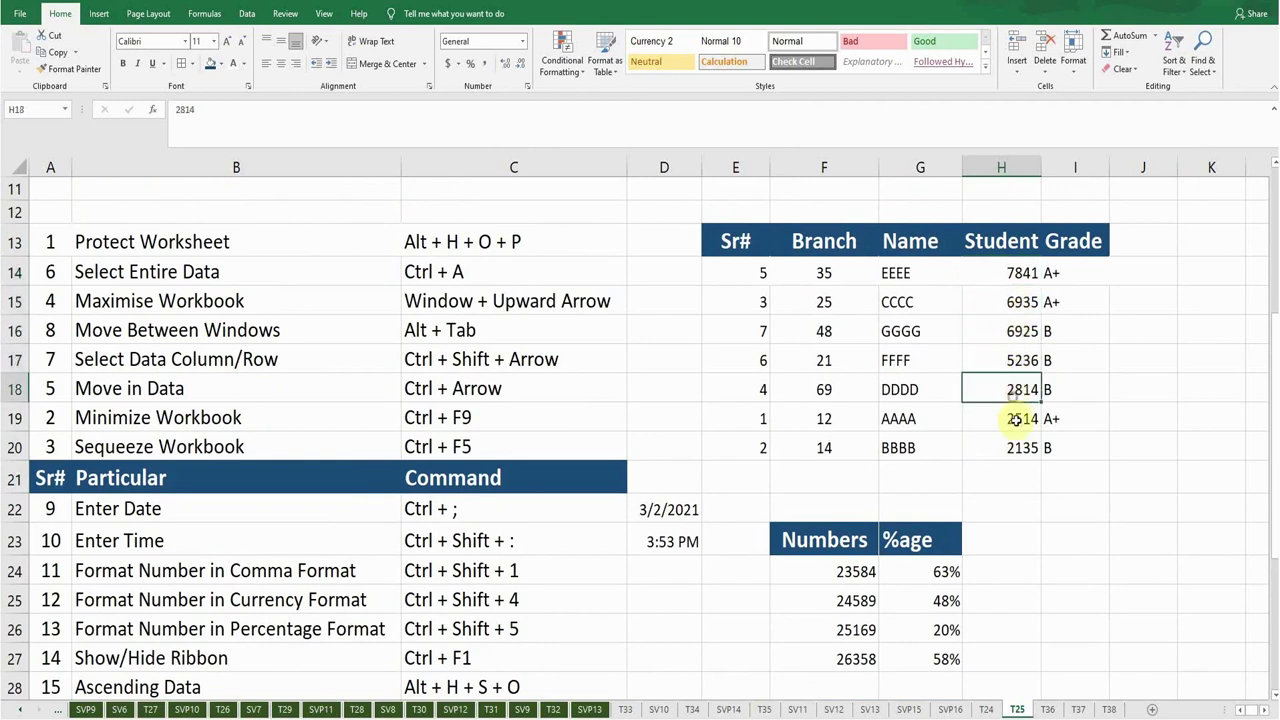
left_click(1015, 419)
left_click(1012, 447)
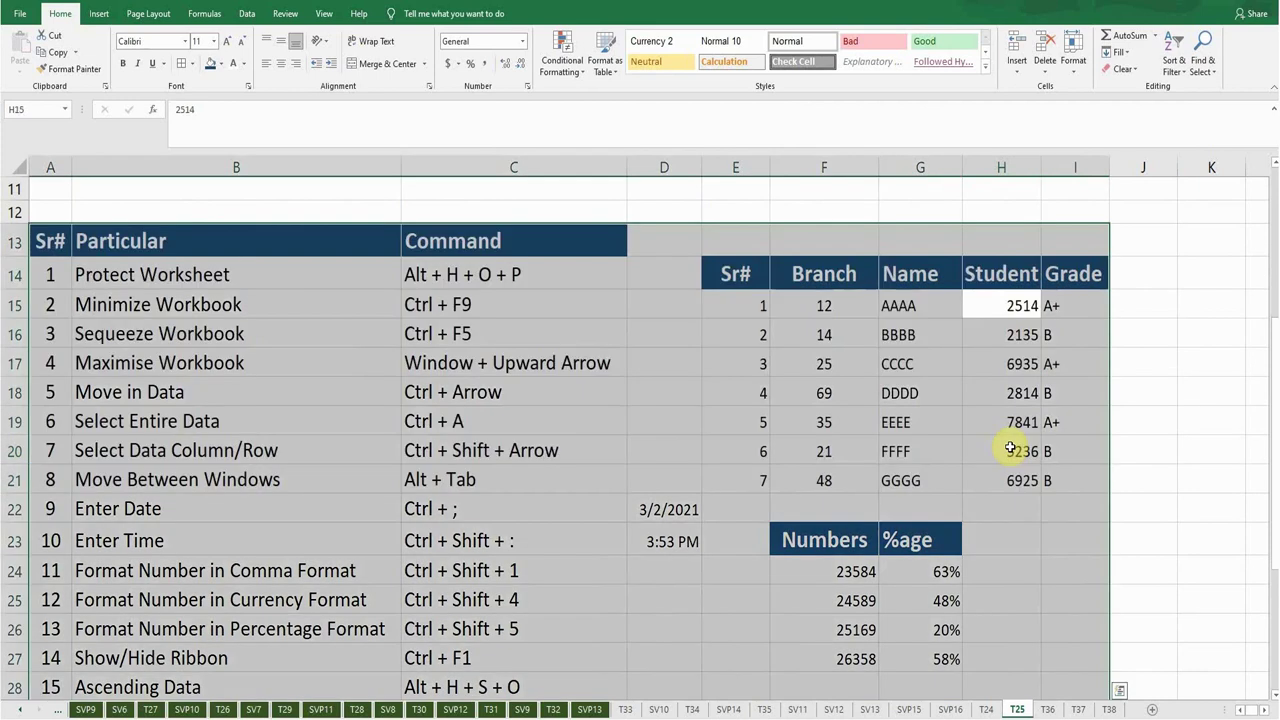
left_click(535, 388)
scroll(551, 469, "down", 3)
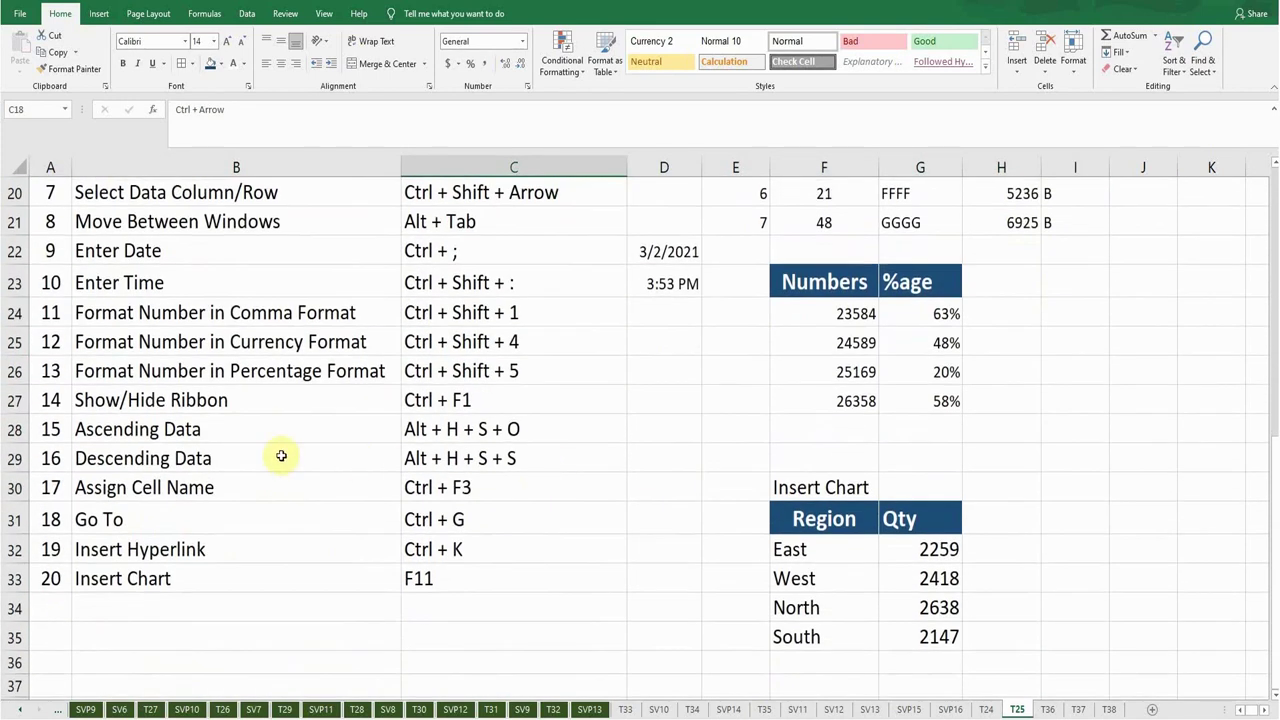
left_click(240, 456)
scroll(576, 452, "up", 1)
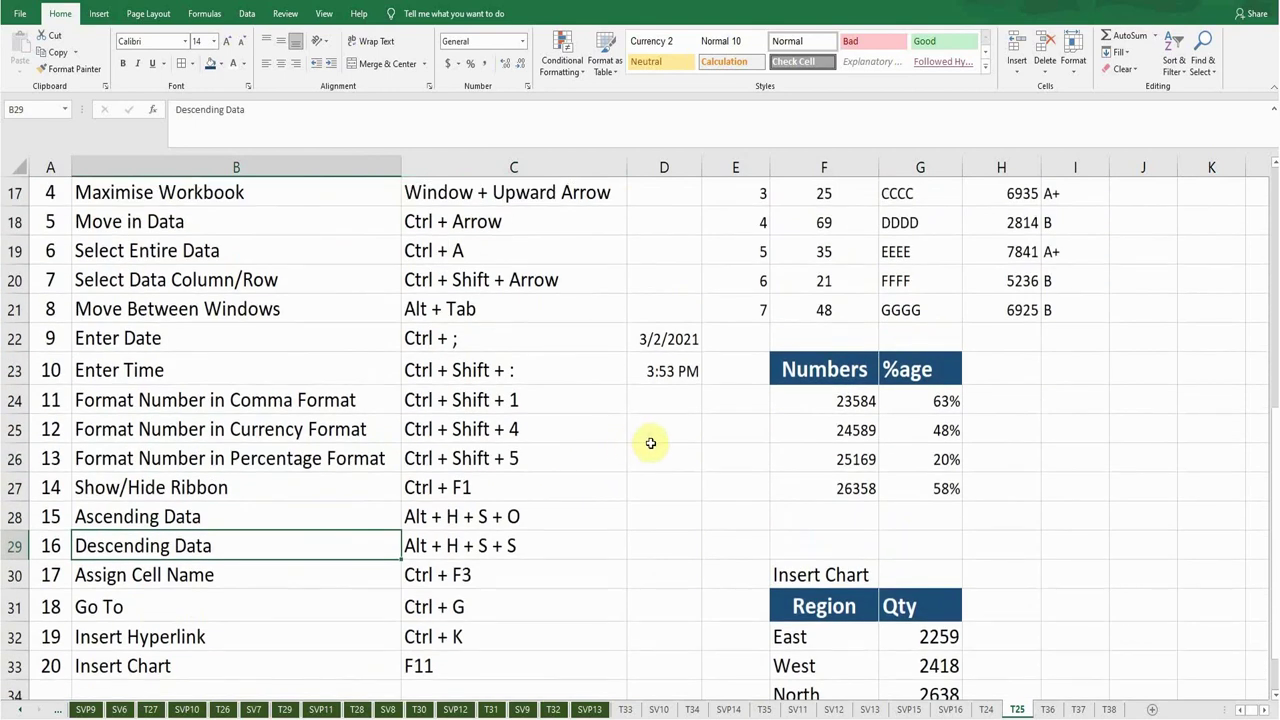
scroll(651, 440, "up", 1)
scroll(654, 436, "up", 1)
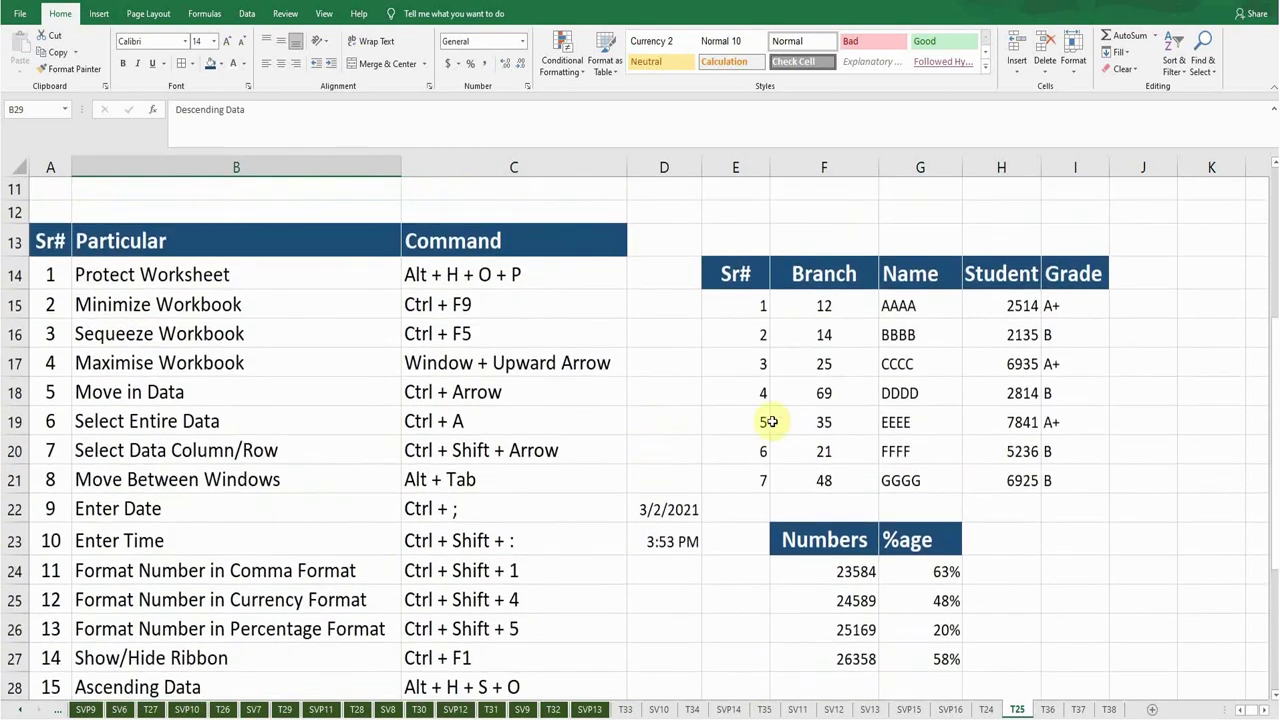
left_click_drag(994, 297, 1007, 474)
key("alt+h")
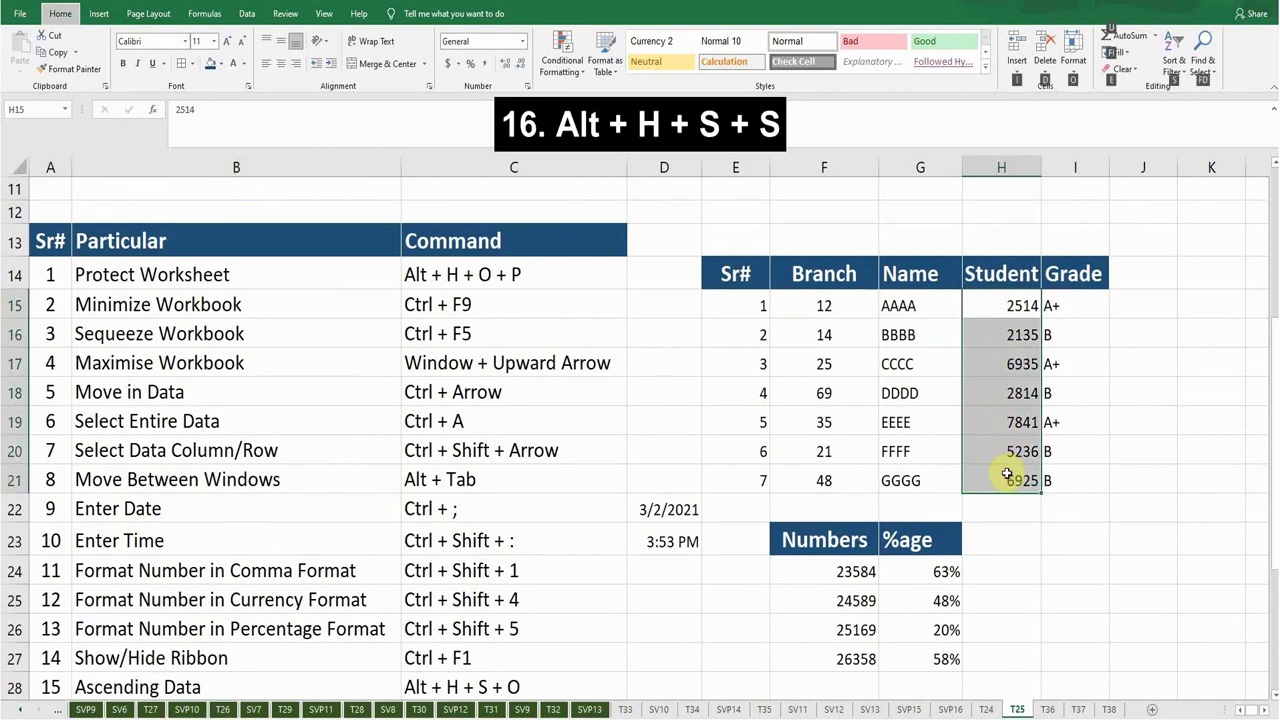
key("s")
key("s")
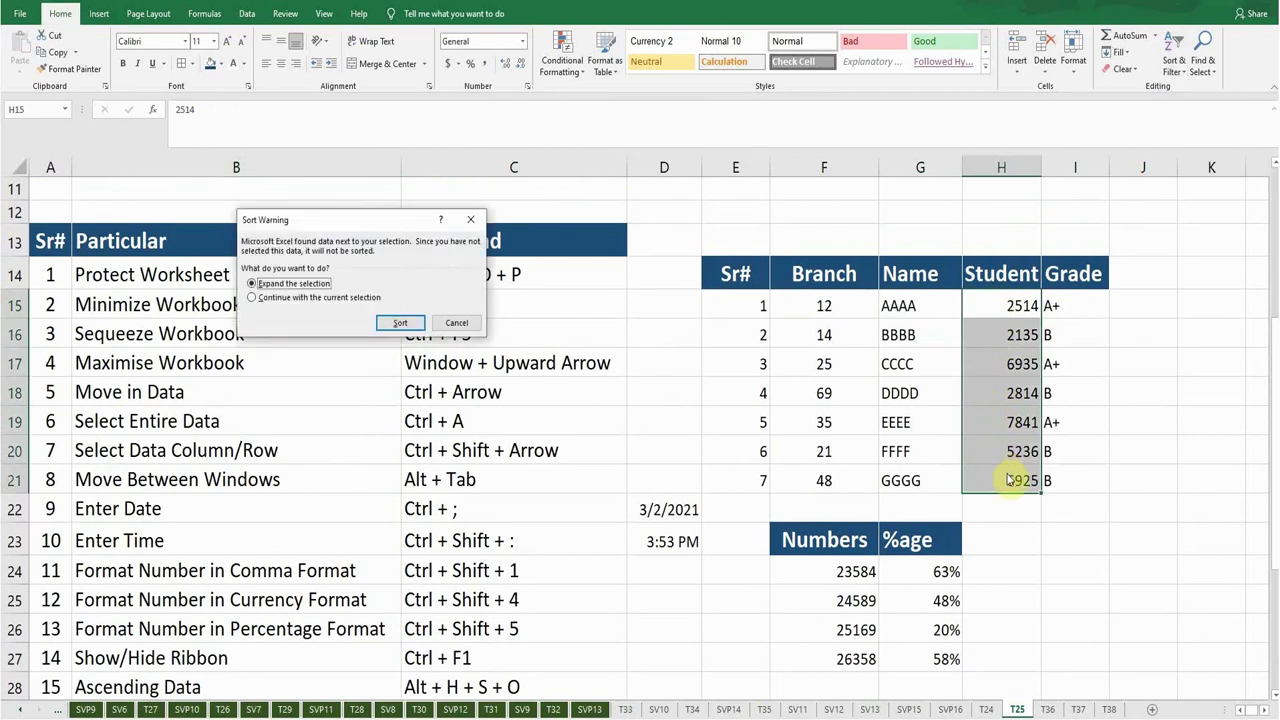
left_click(252, 297)
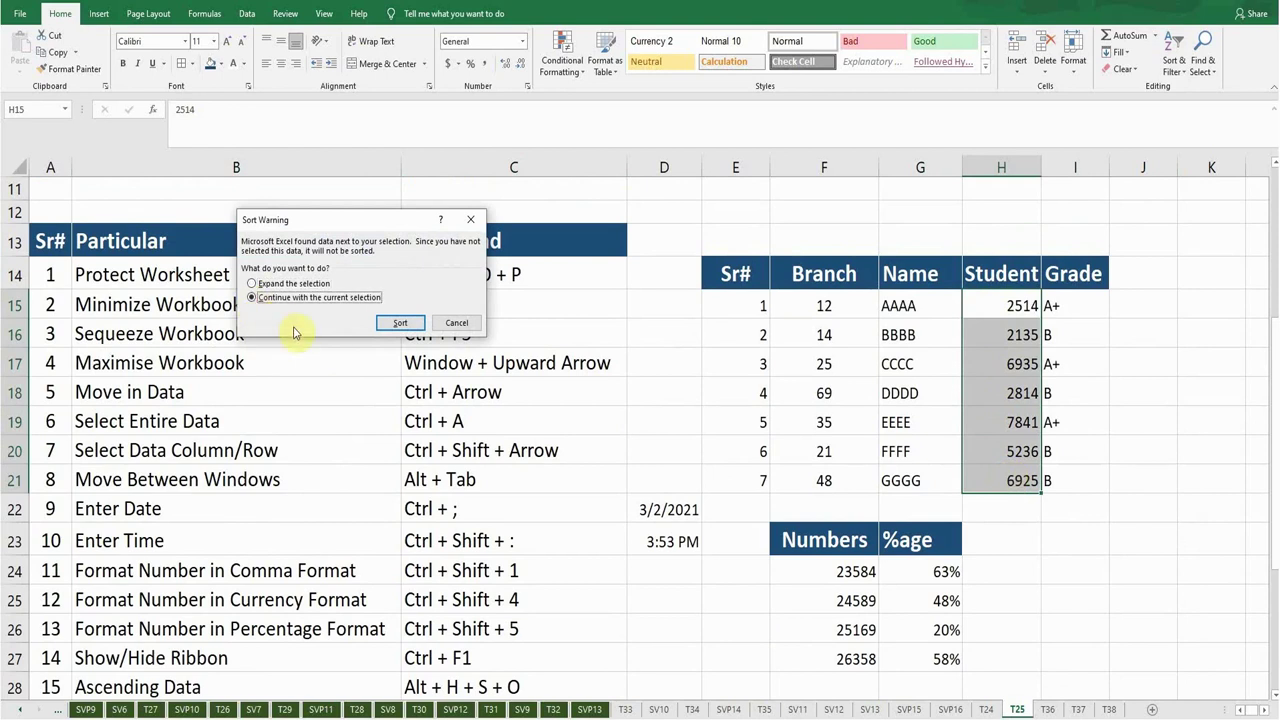
key("Return")
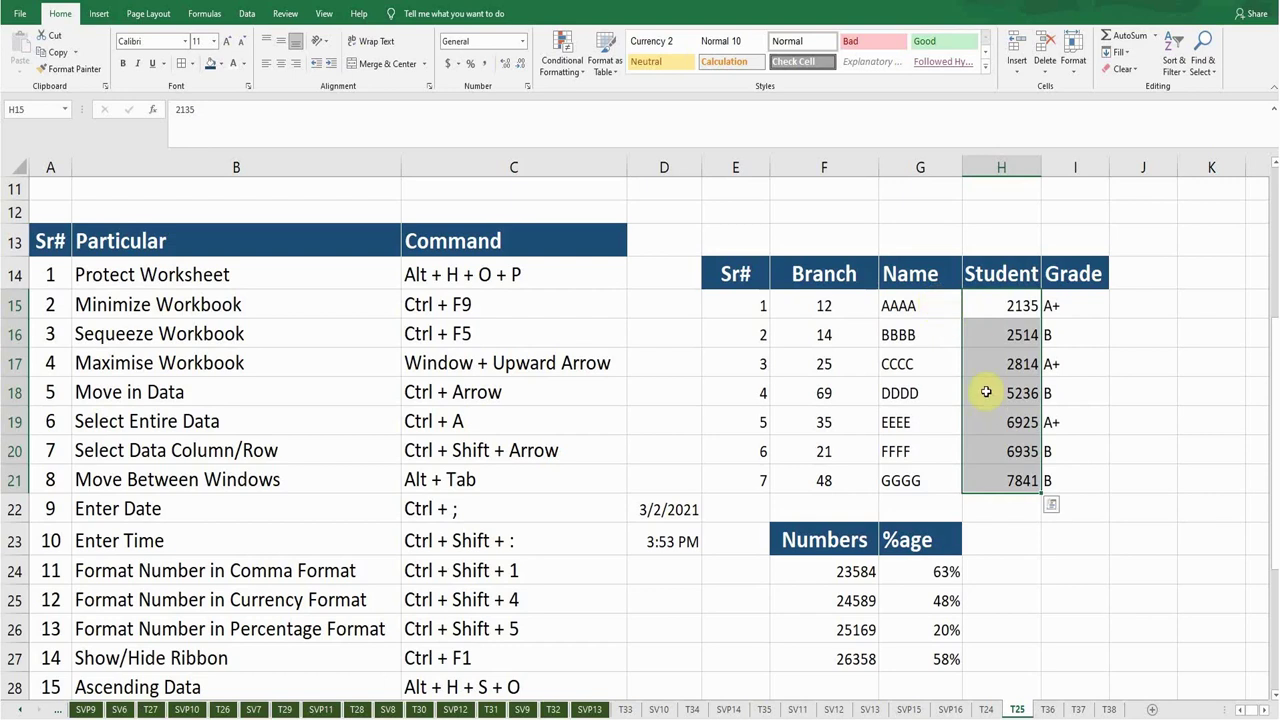
left_click(991, 302)
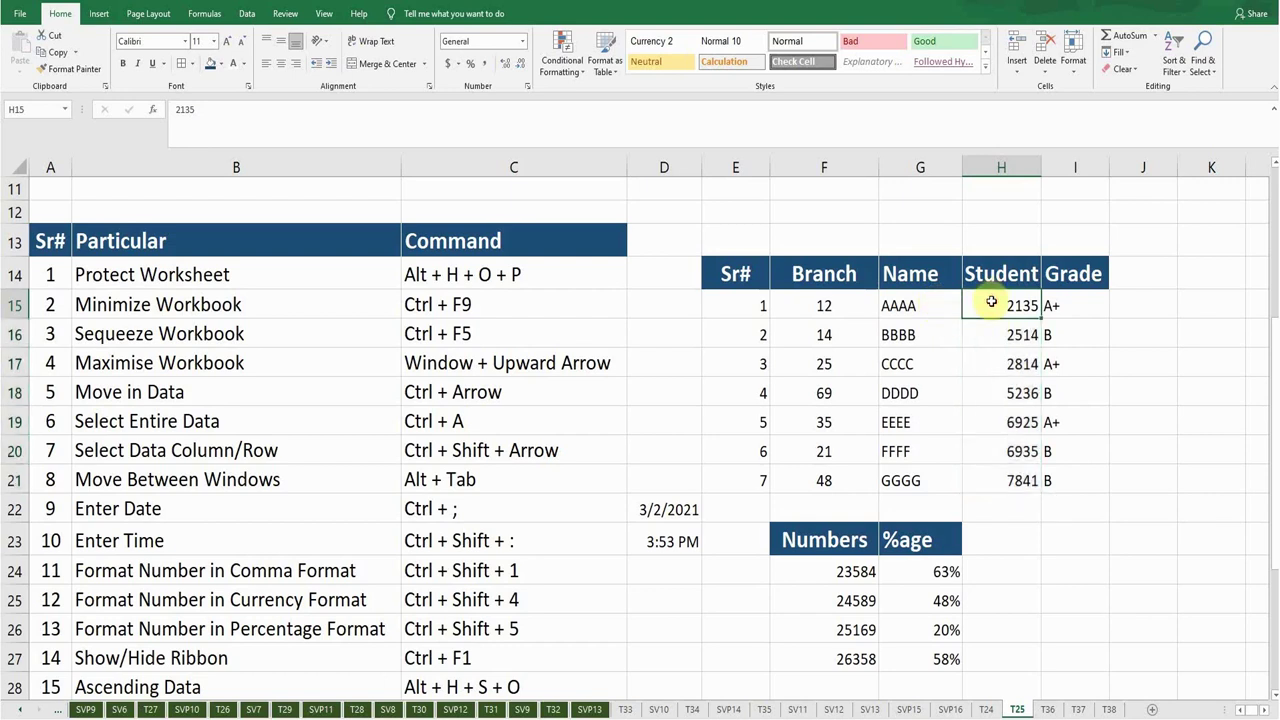
left_click(988, 481)
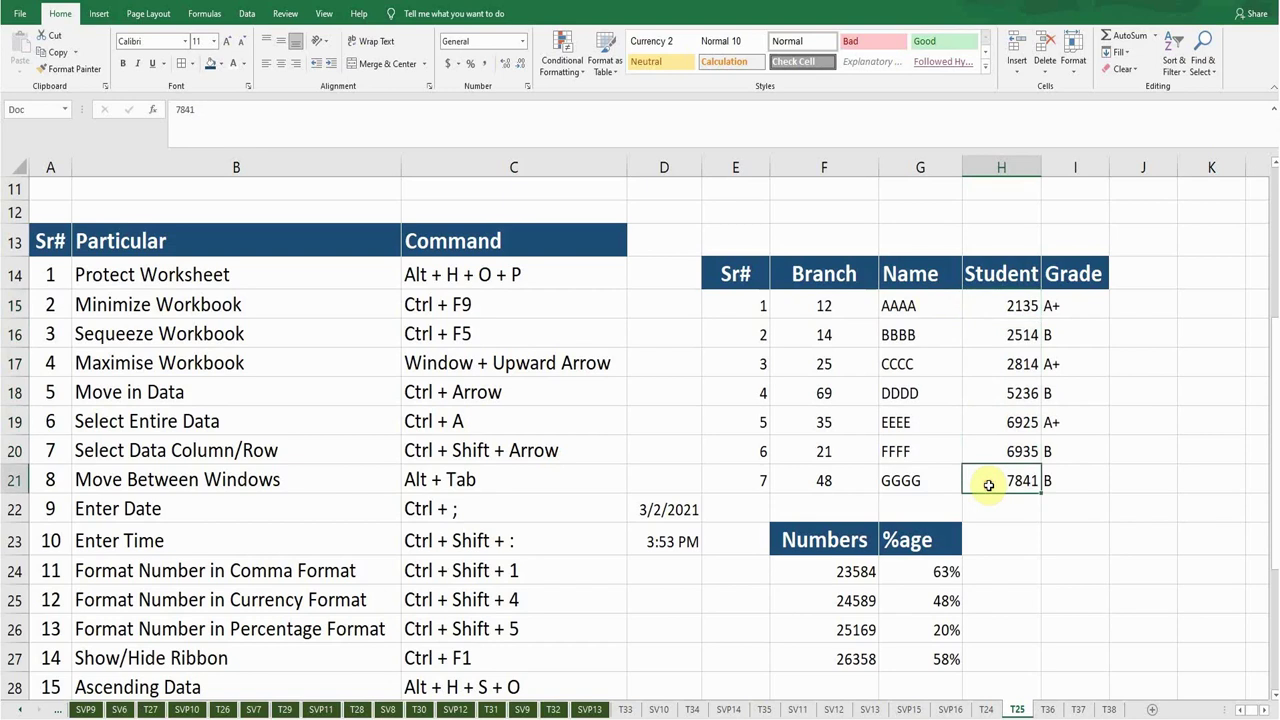
left_click(984, 304)
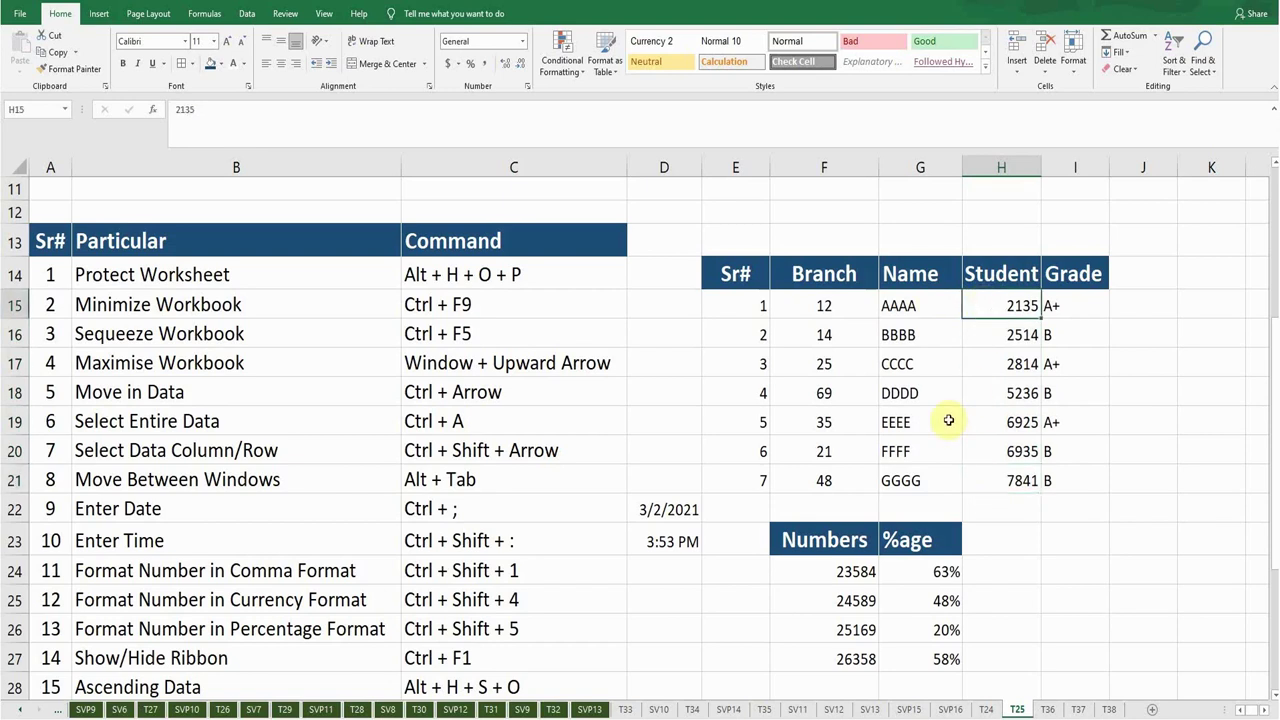
key("ctrl+z")
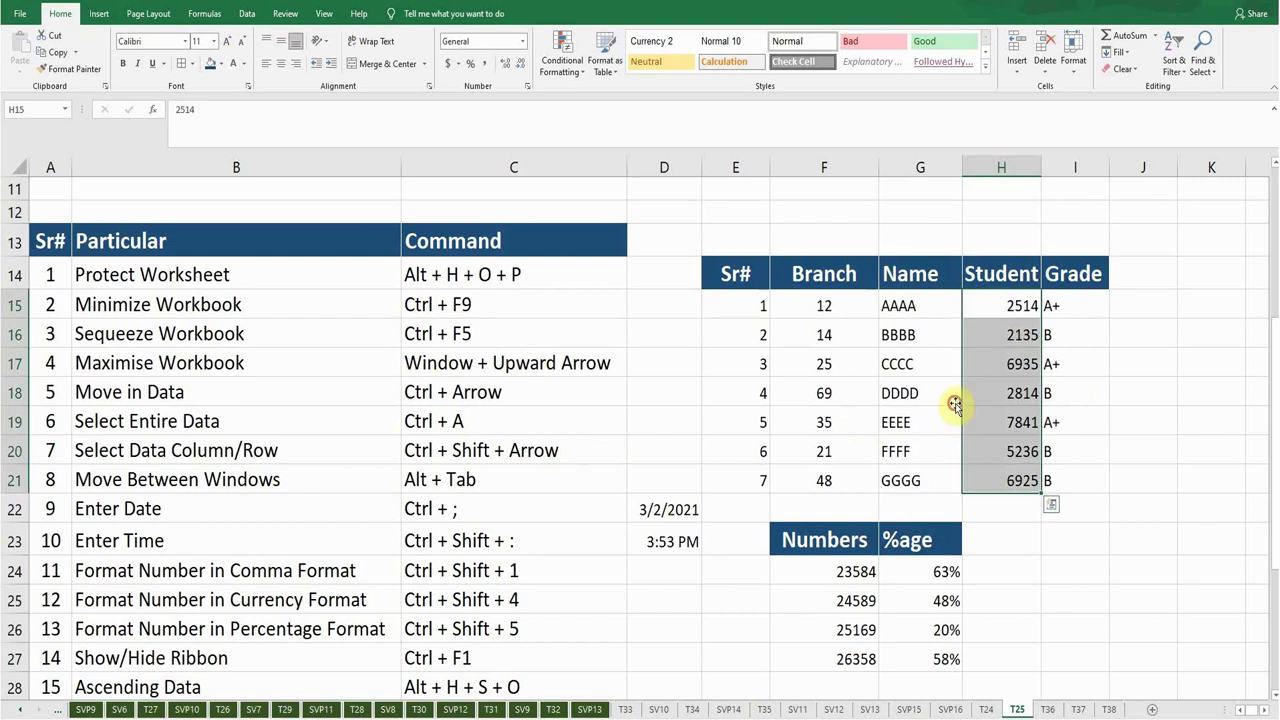
left_click(955, 402)
scroll(618, 423, "down", 1)
Create the name Time for cell D23 (3:53 PM) in Name Manager via Ctrl+F3.
scroll(630, 423, "down", 1)
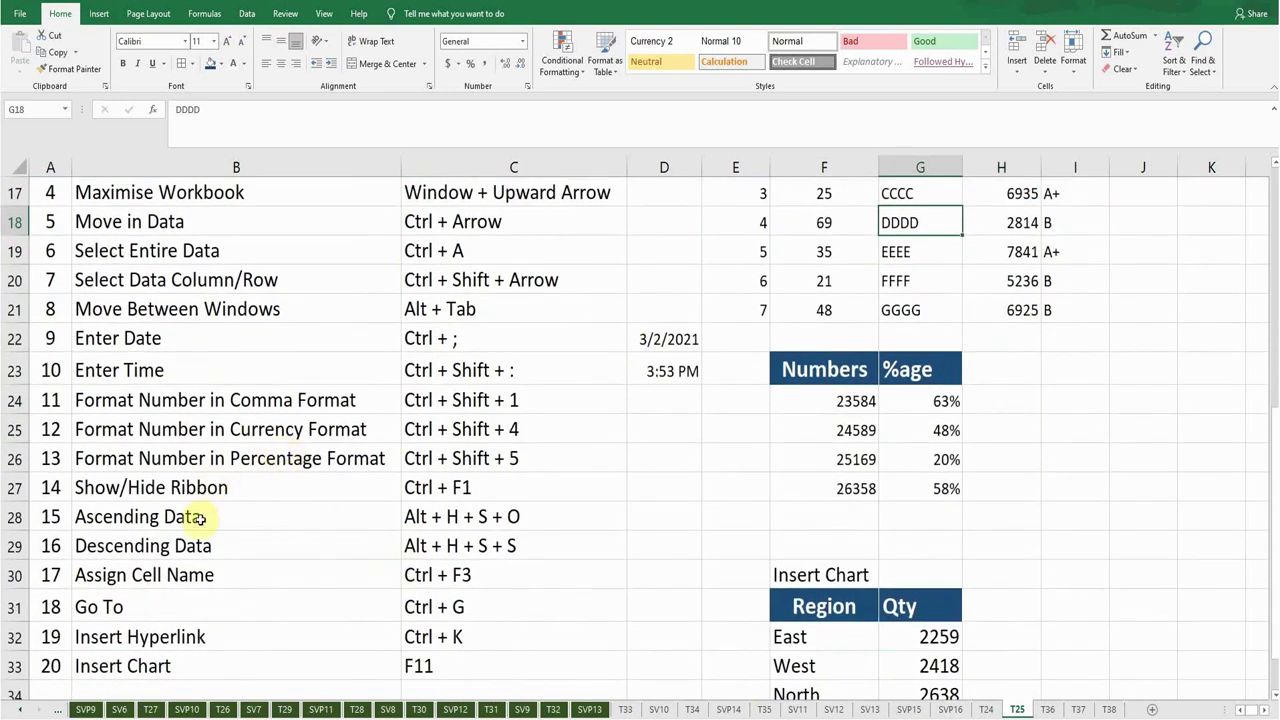
left_click(186, 572)
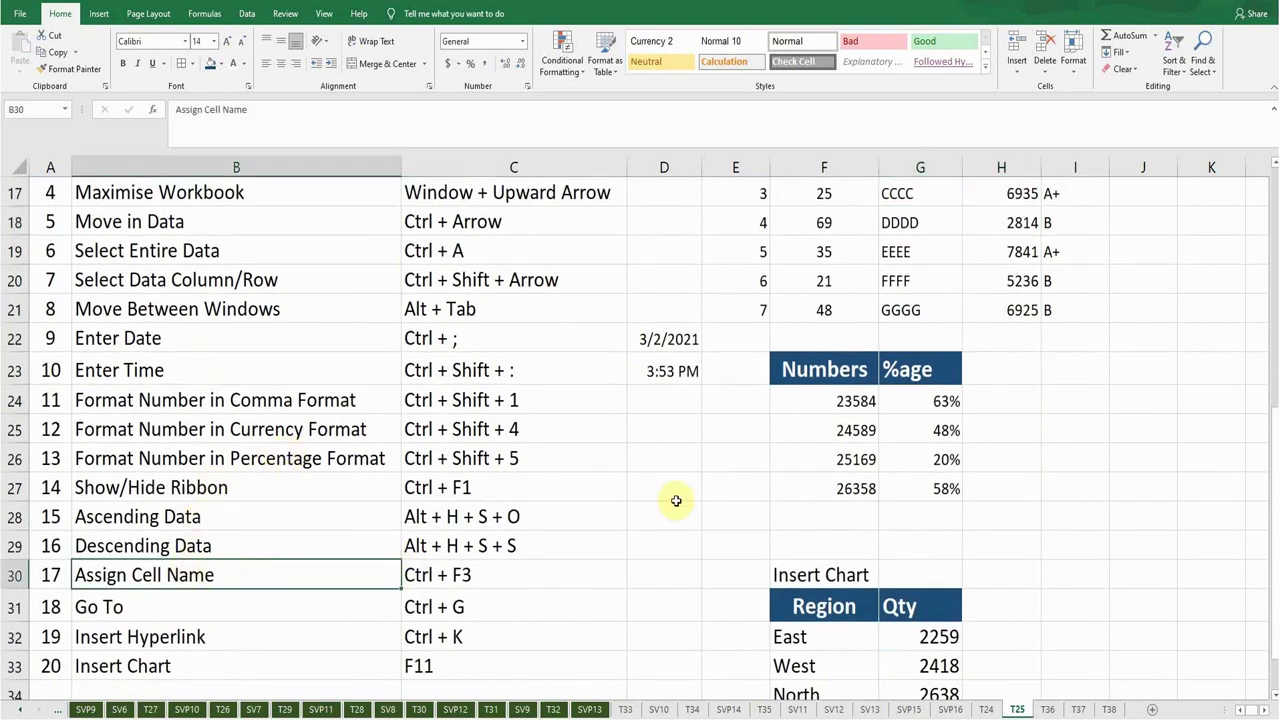
left_click(682, 430)
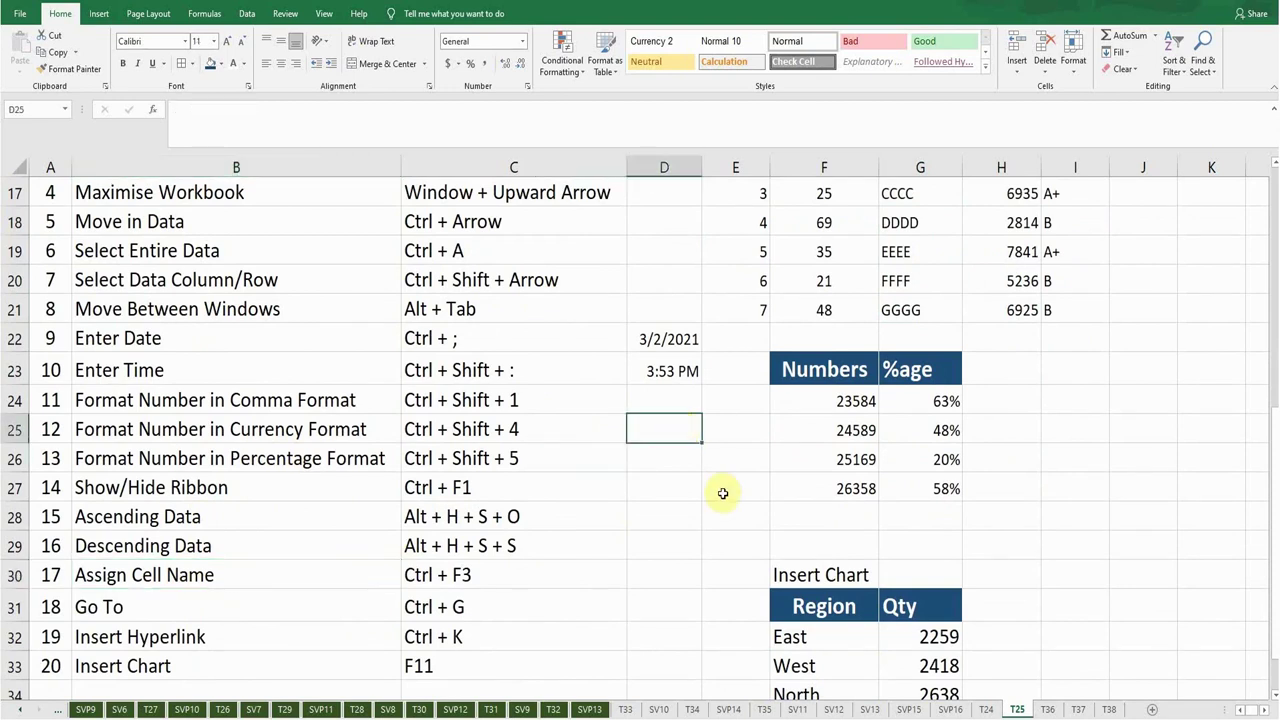
left_click(657, 368)
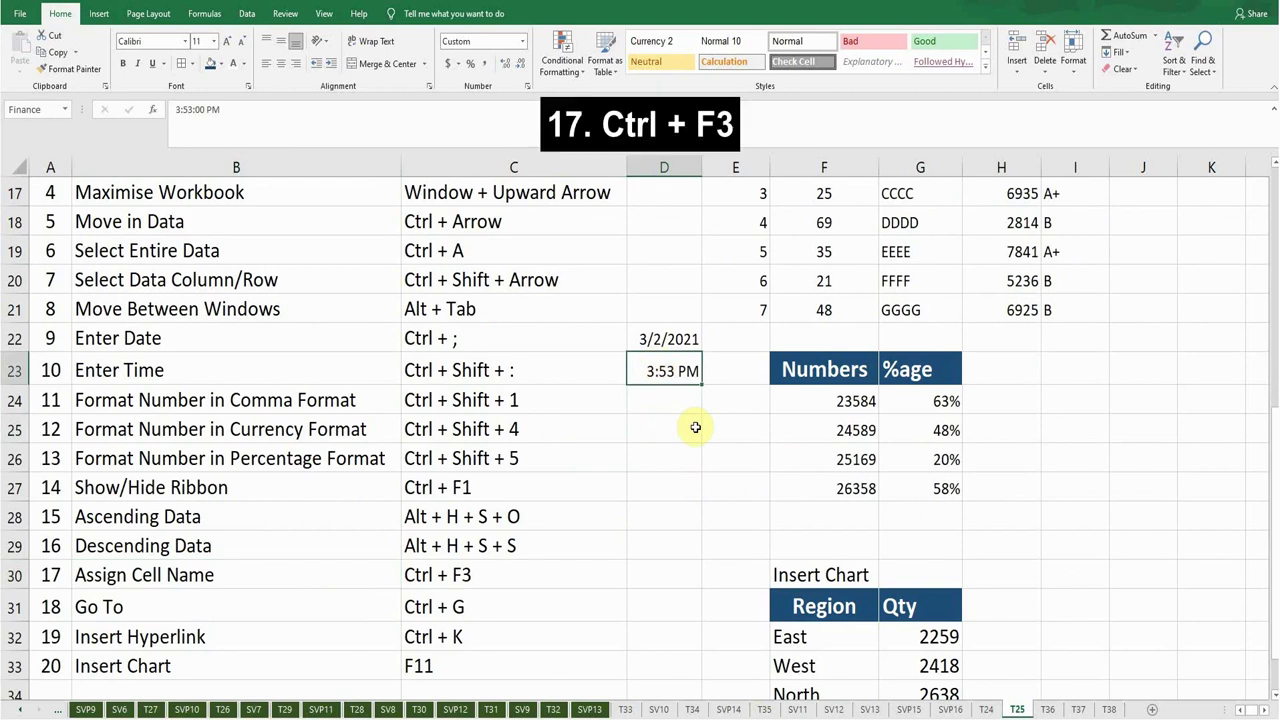
key("ctrl+F3")
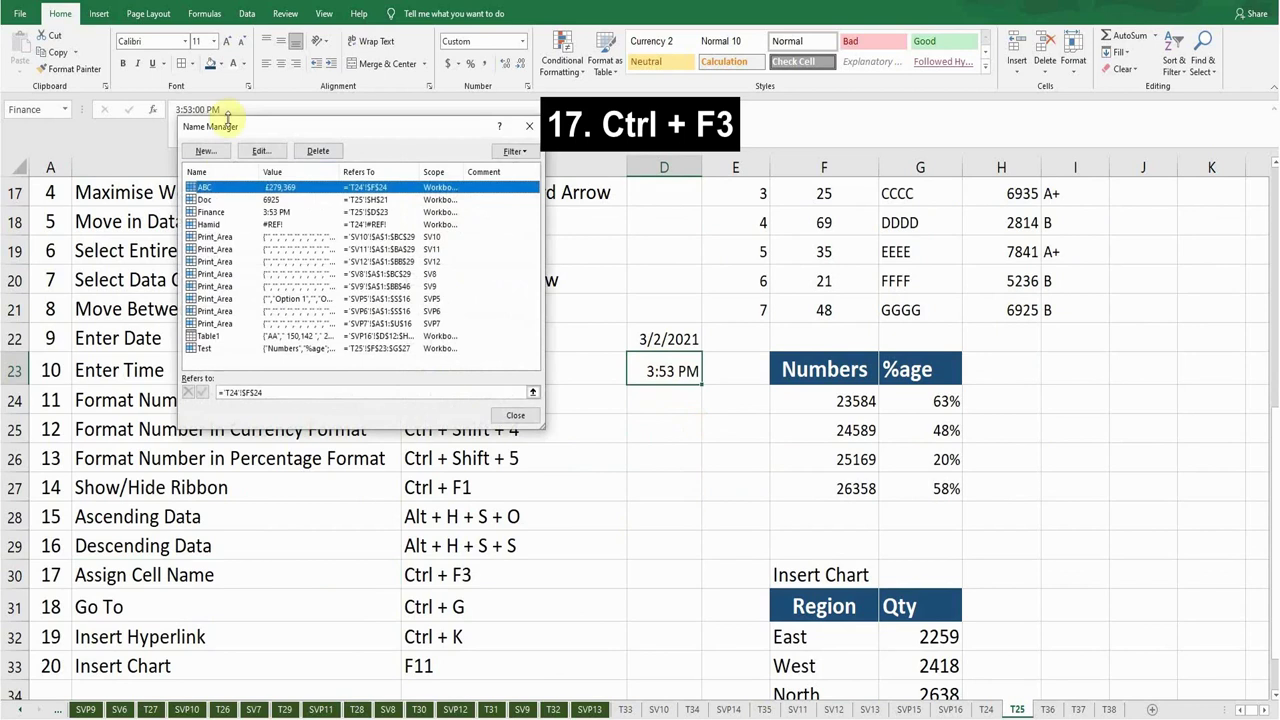
left_click(215, 152)
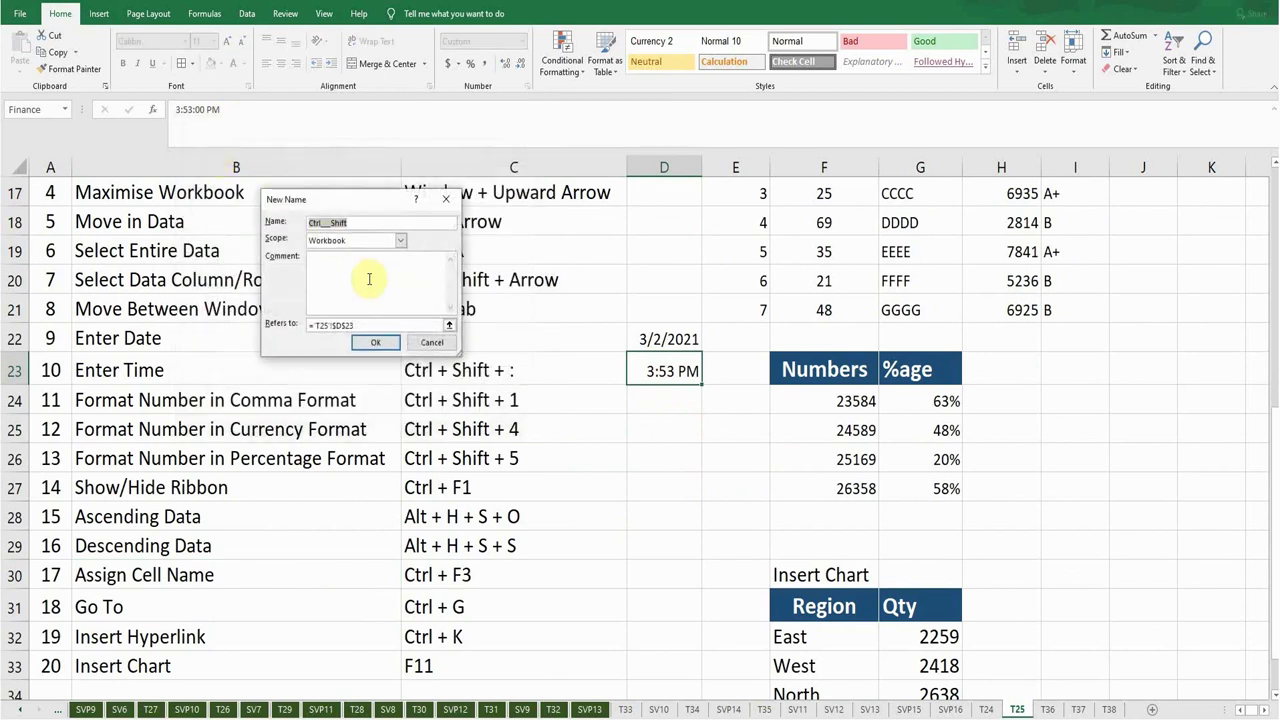
type("Time")
left_click(375, 342)
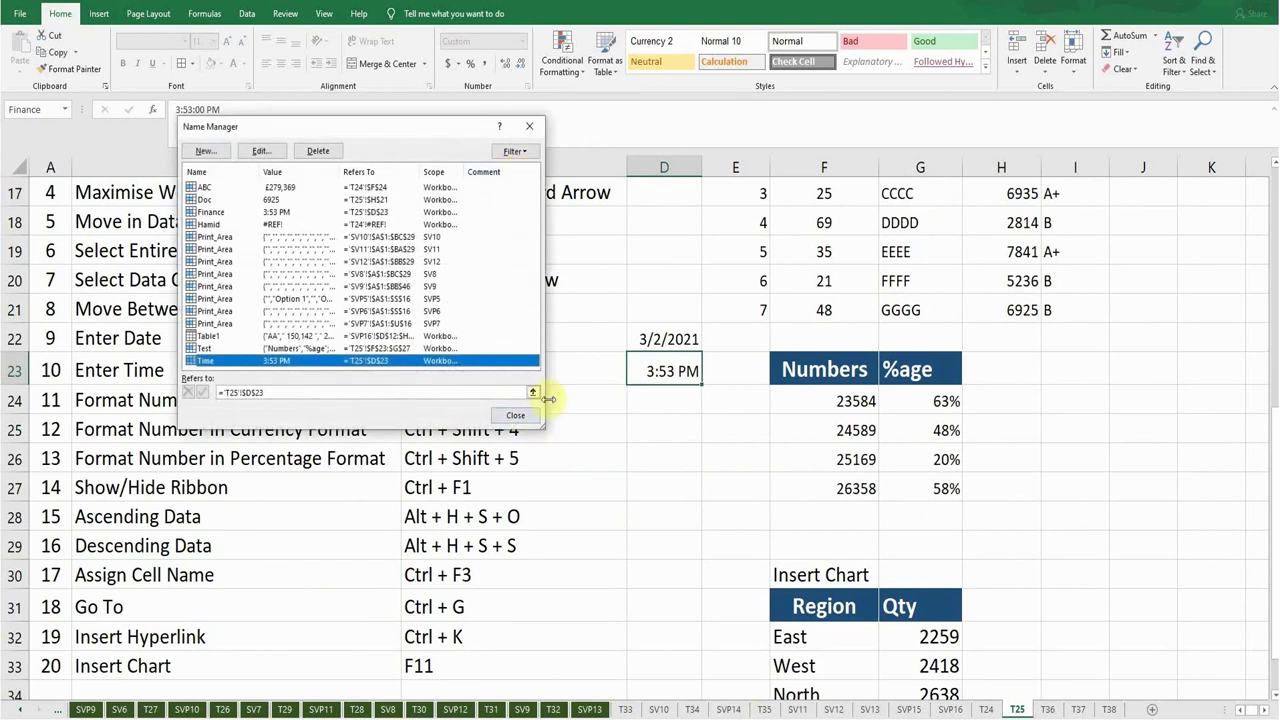
left_click(515, 415)
left_click(669, 429)
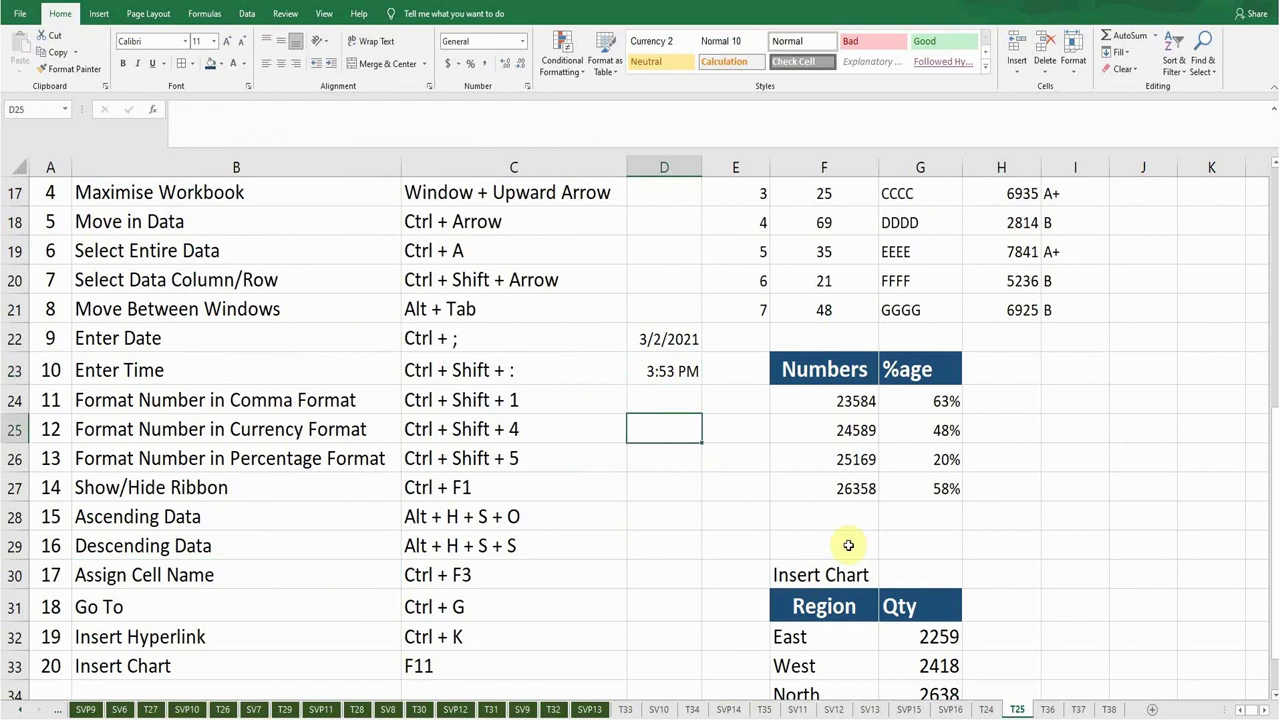
type("=")
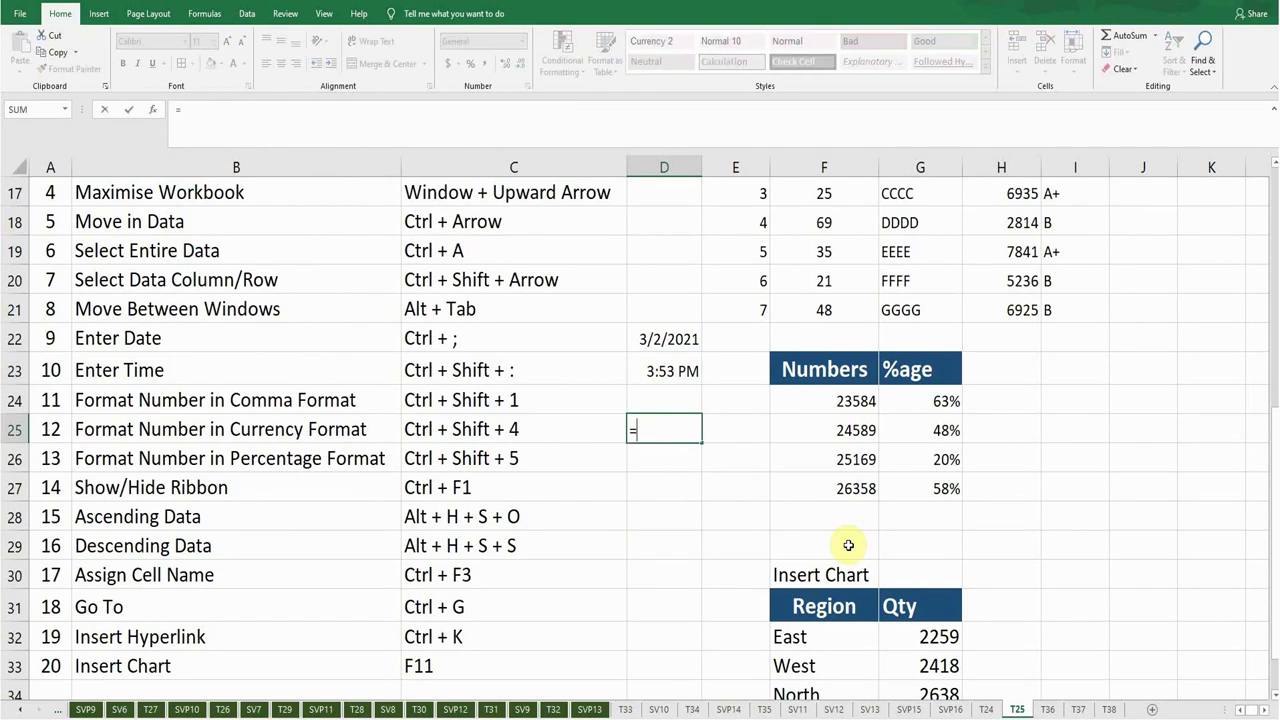
type("ti")
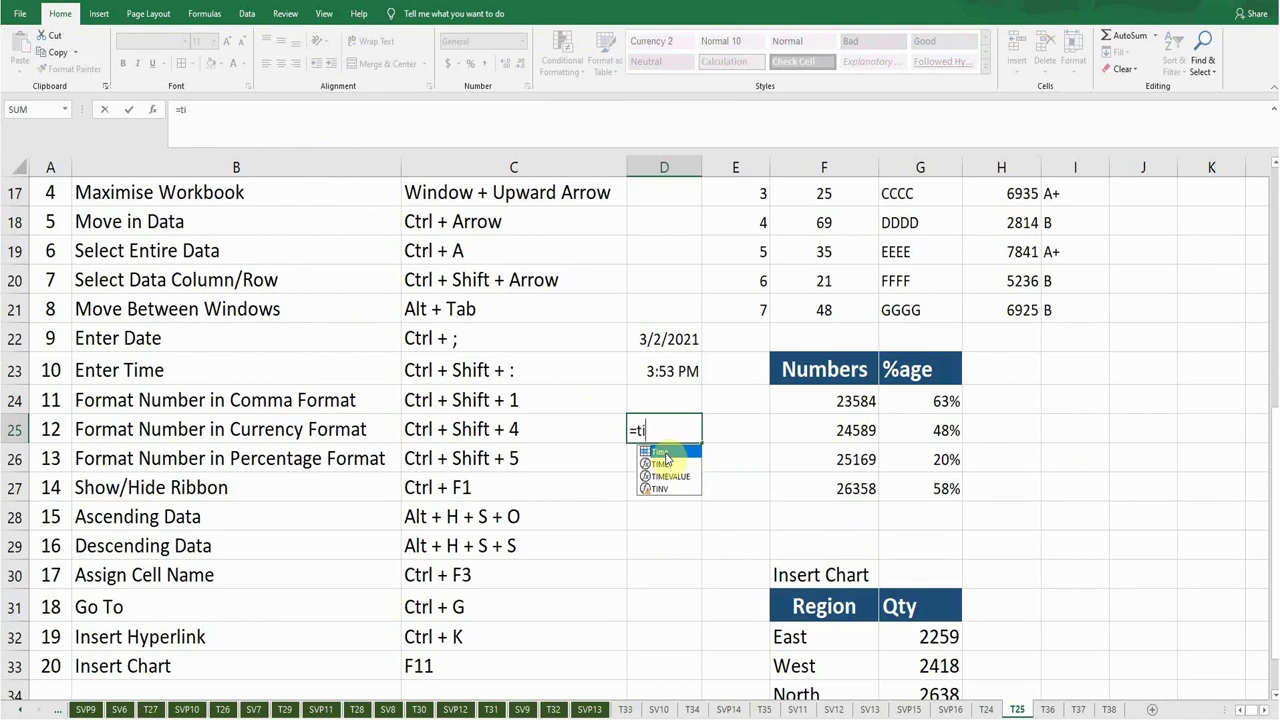
double_click(663, 452)
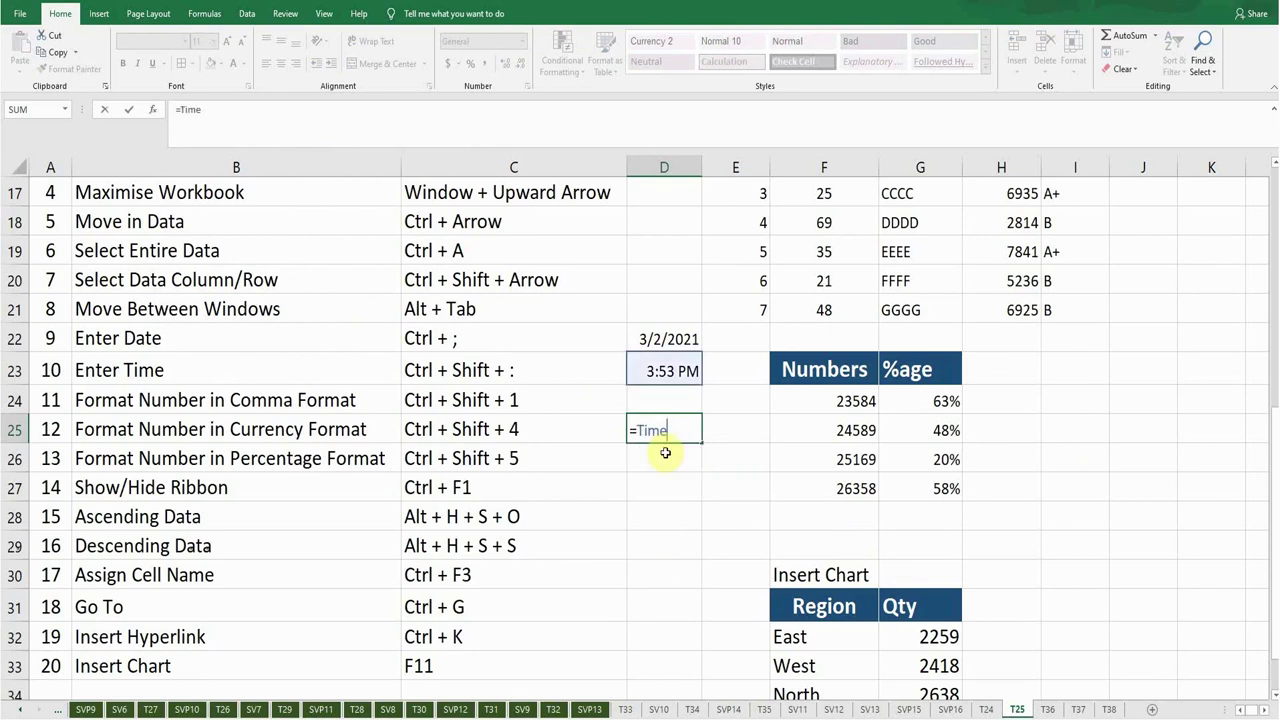
key("BackSpace")
key("BackSpace")
key("BackSpace")
key("BackSpace")
key("BackSpace")
key("Return")
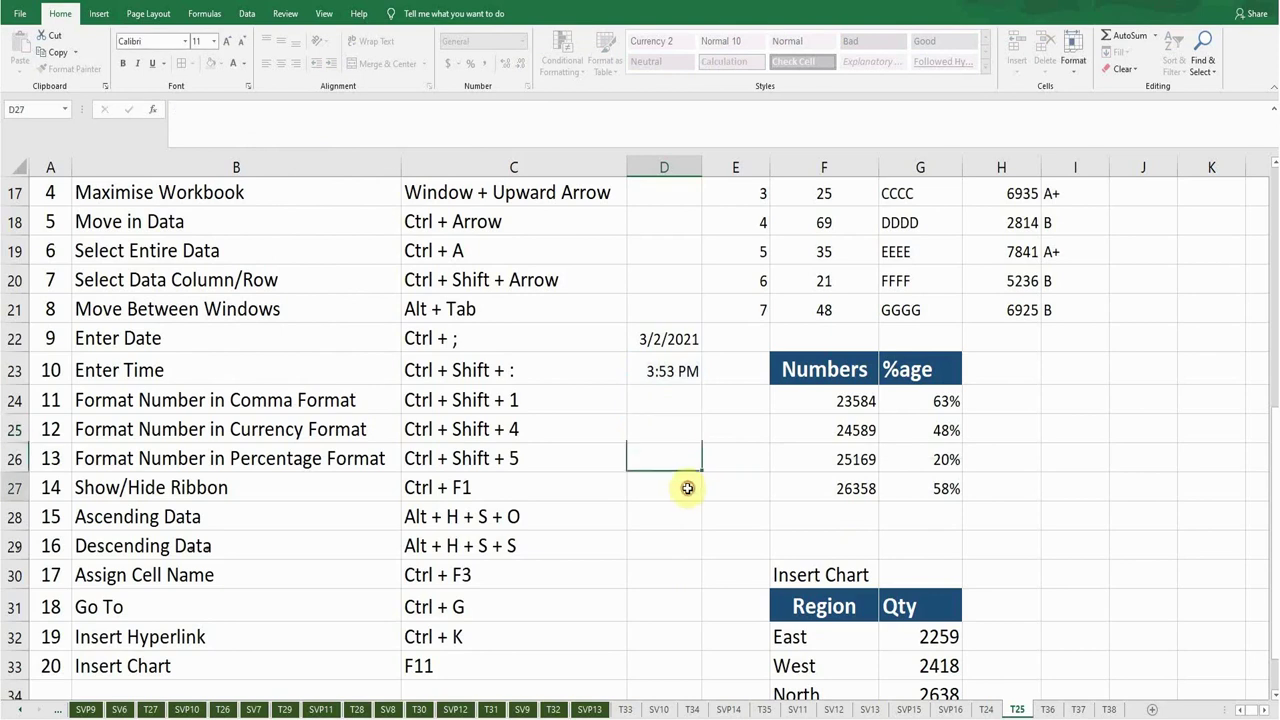
left_click(686, 488)
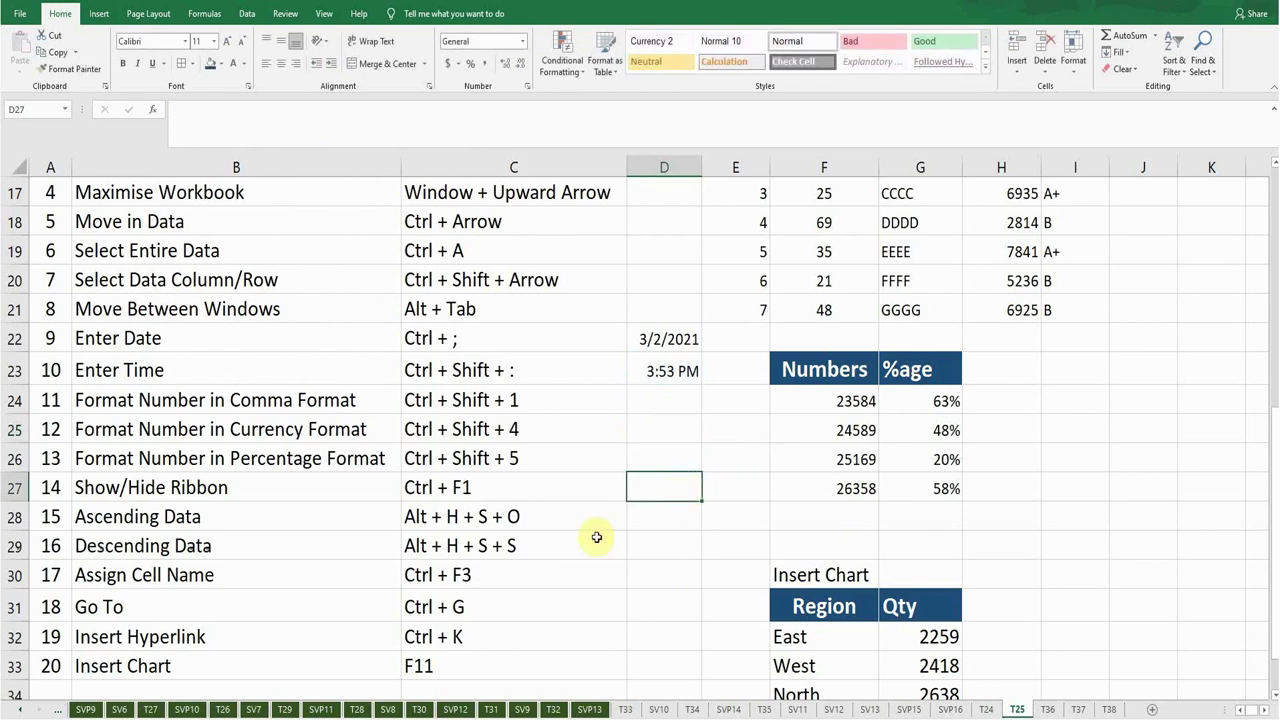
left_click(187, 612)
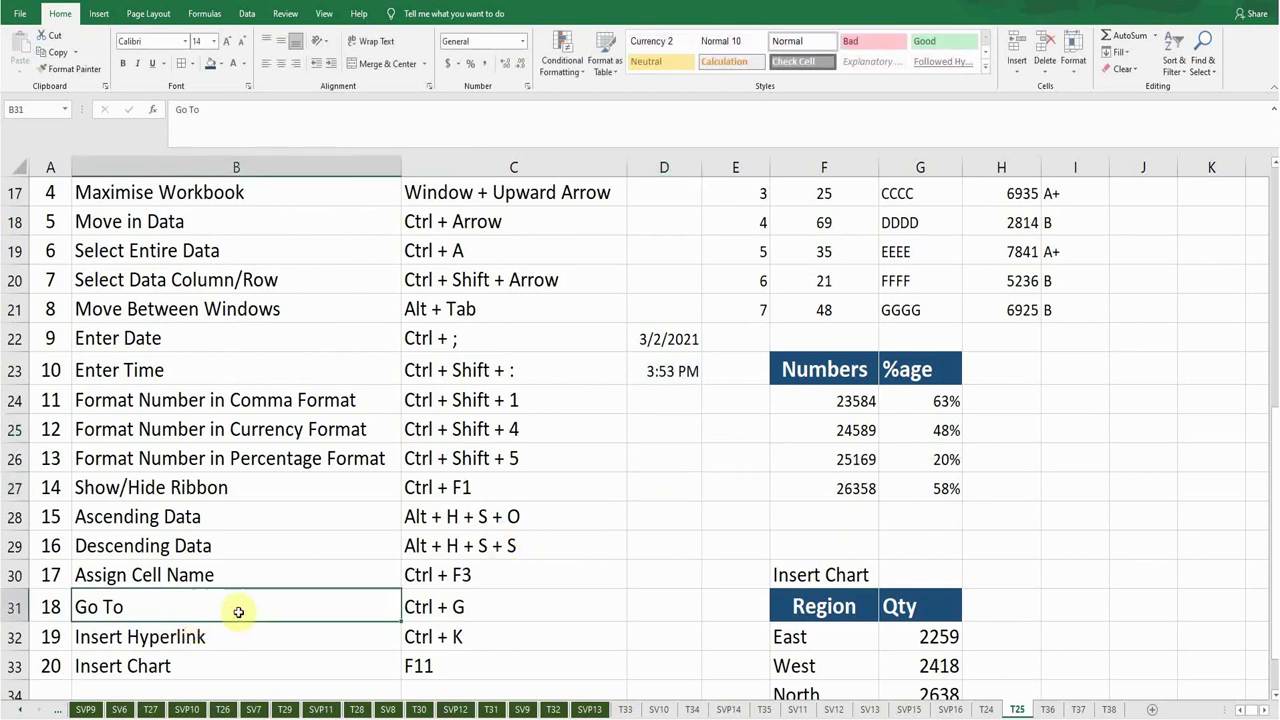
Use Ctrl+G Go To with the name Time to land on D23.
left_click(447, 607)
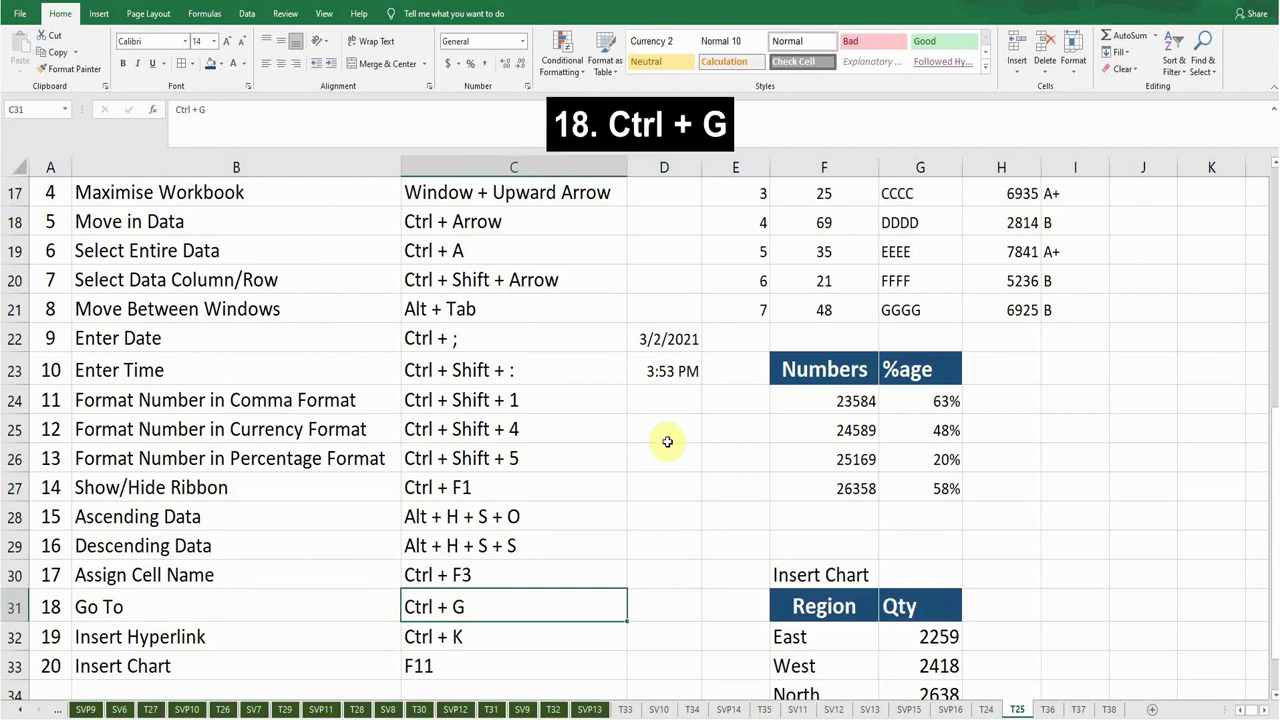
key("ctrl+g")
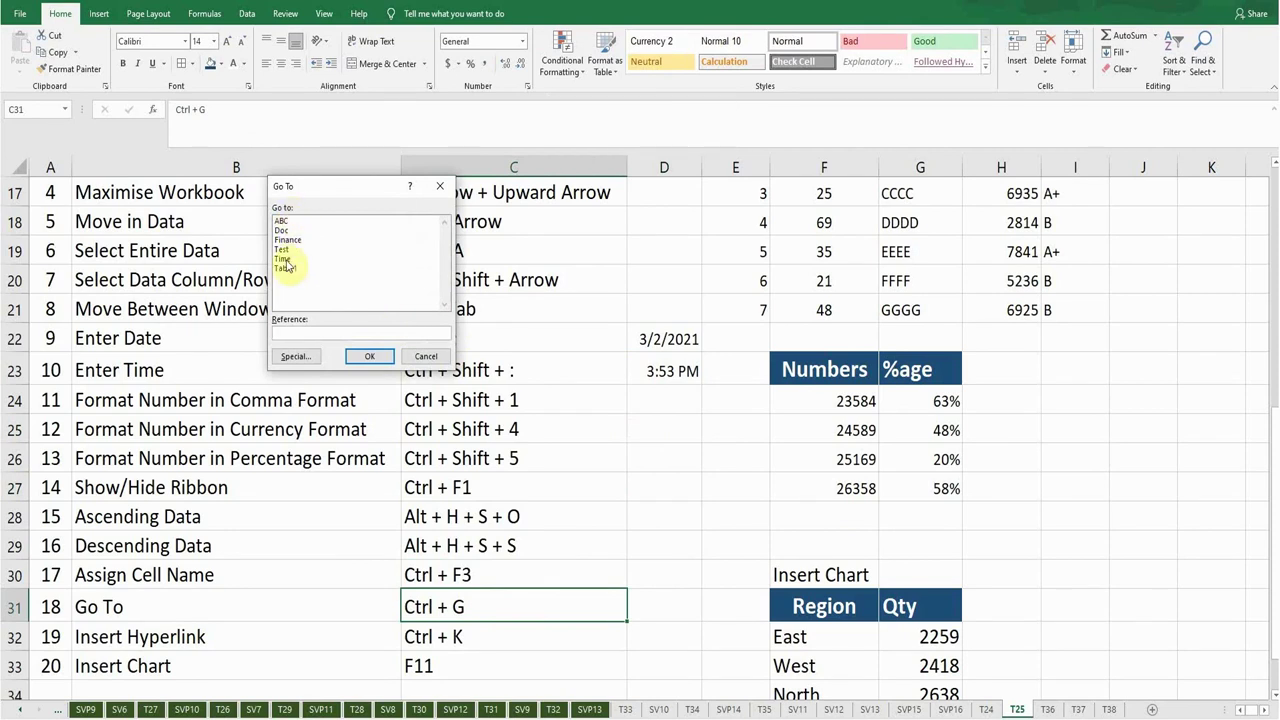
left_click(284, 259)
left_click(369, 356)
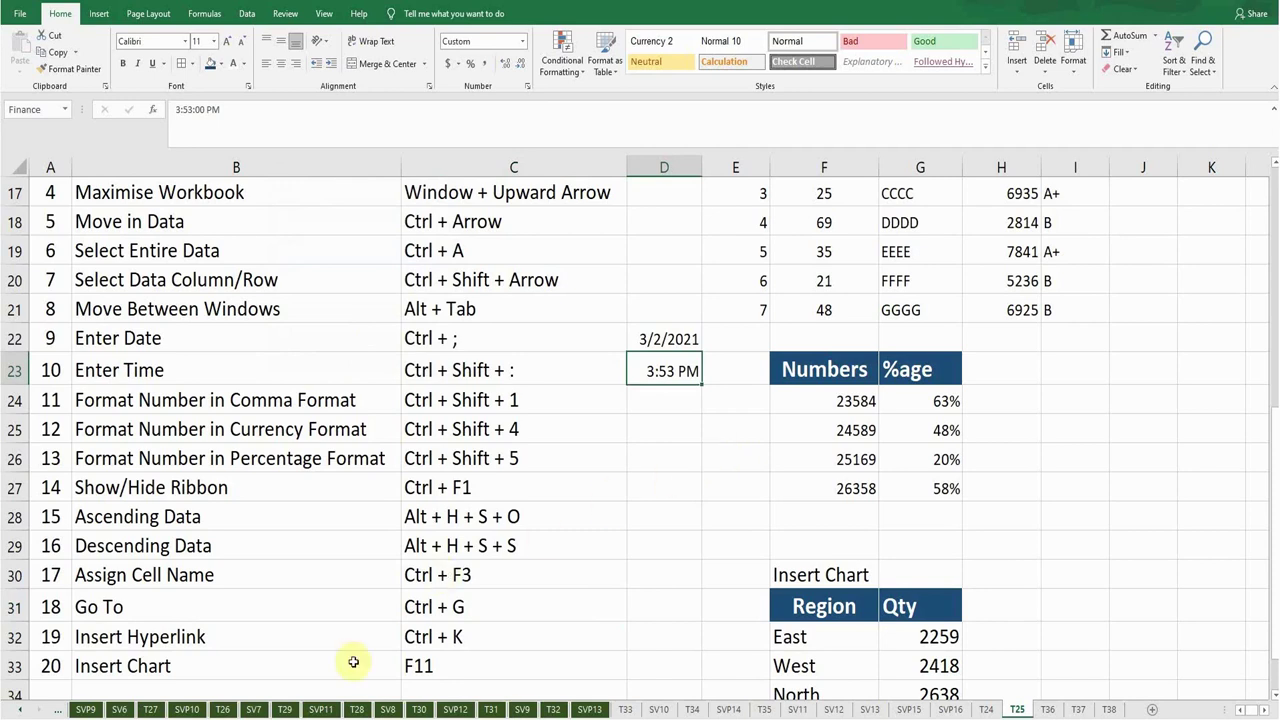
Hyperlink cell F24 (23584) to cell A1 of sheet T29 using Ctrl+K.
left_click(139, 641)
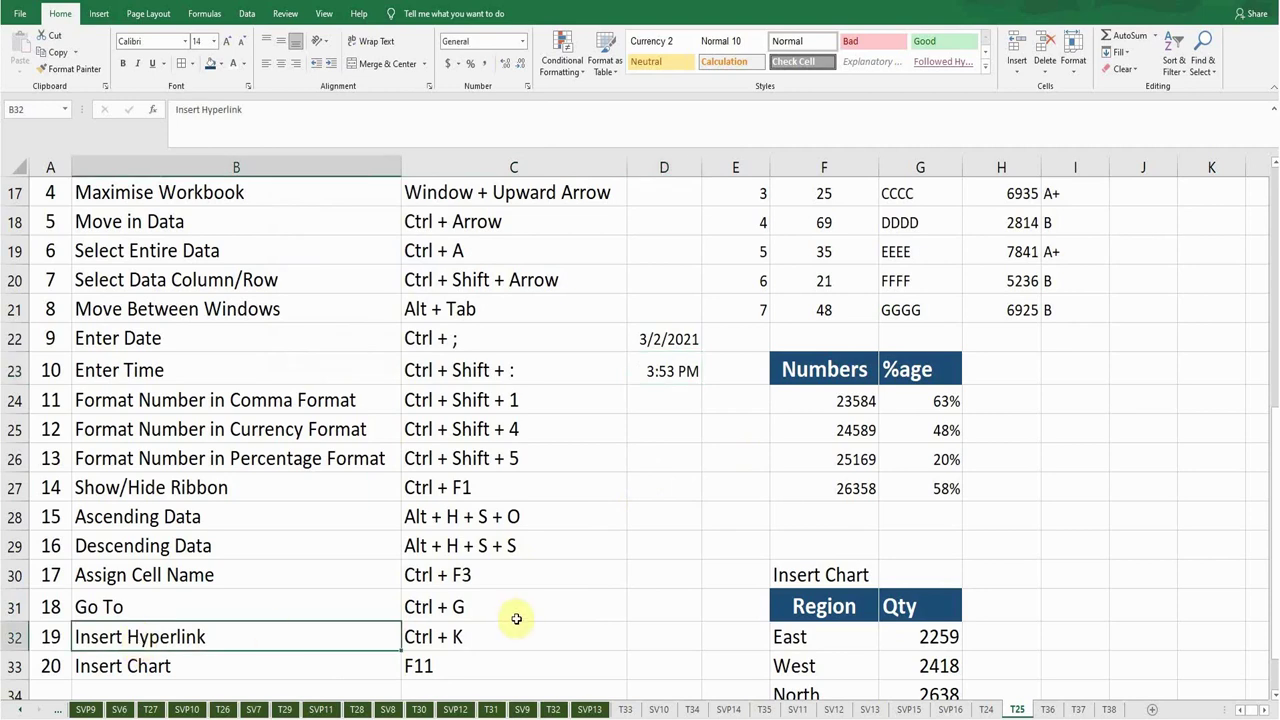
left_click(827, 402)
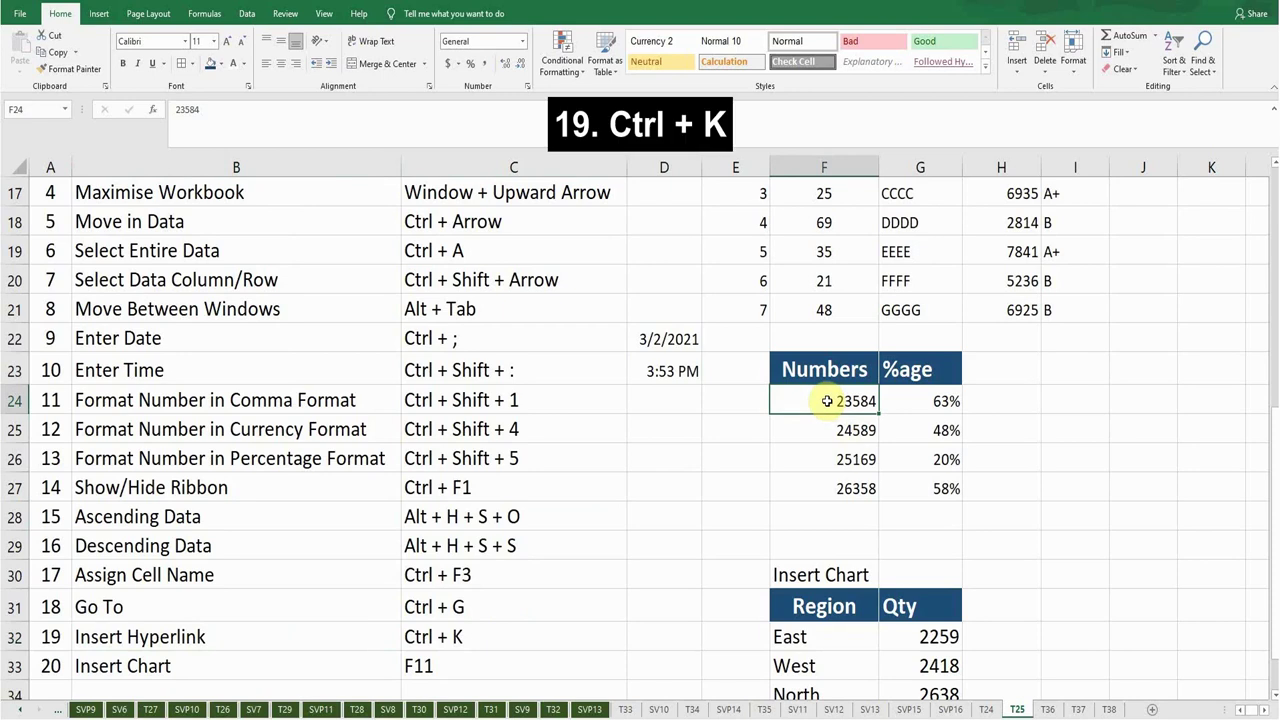
key("ctrl+k")
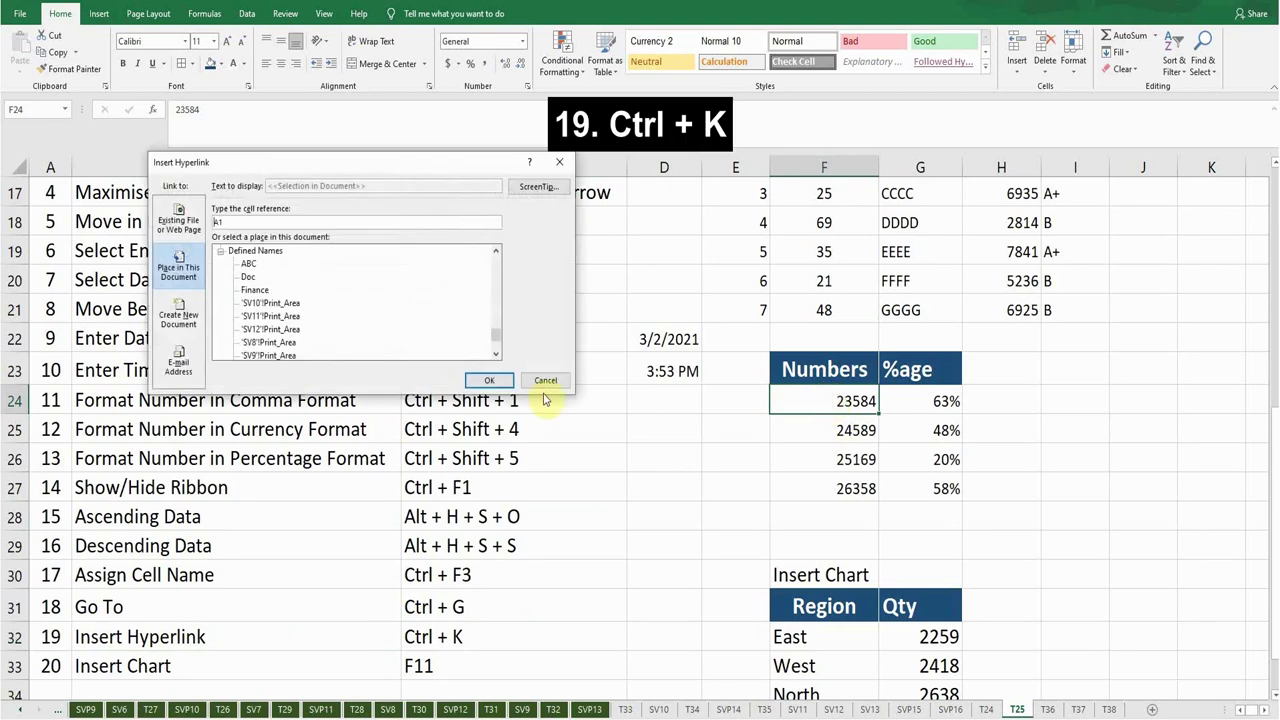
left_click_drag(499, 345, 443, 314)
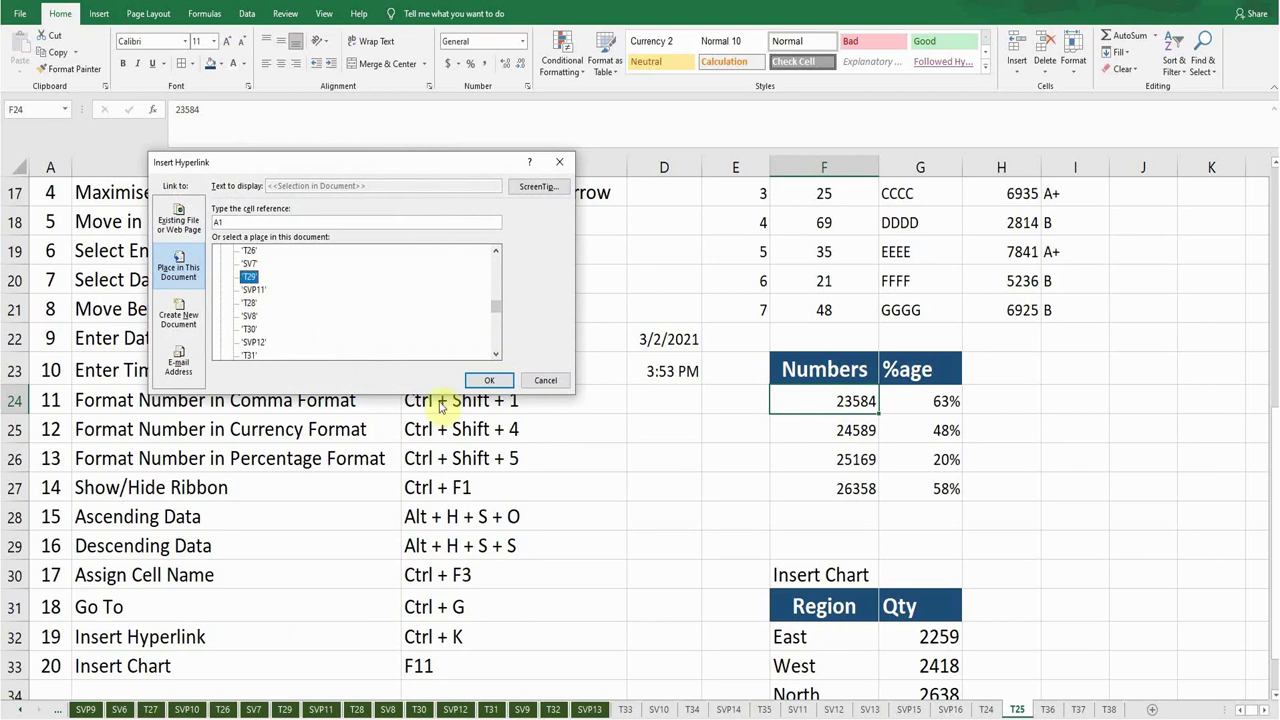
left_click(480, 381)
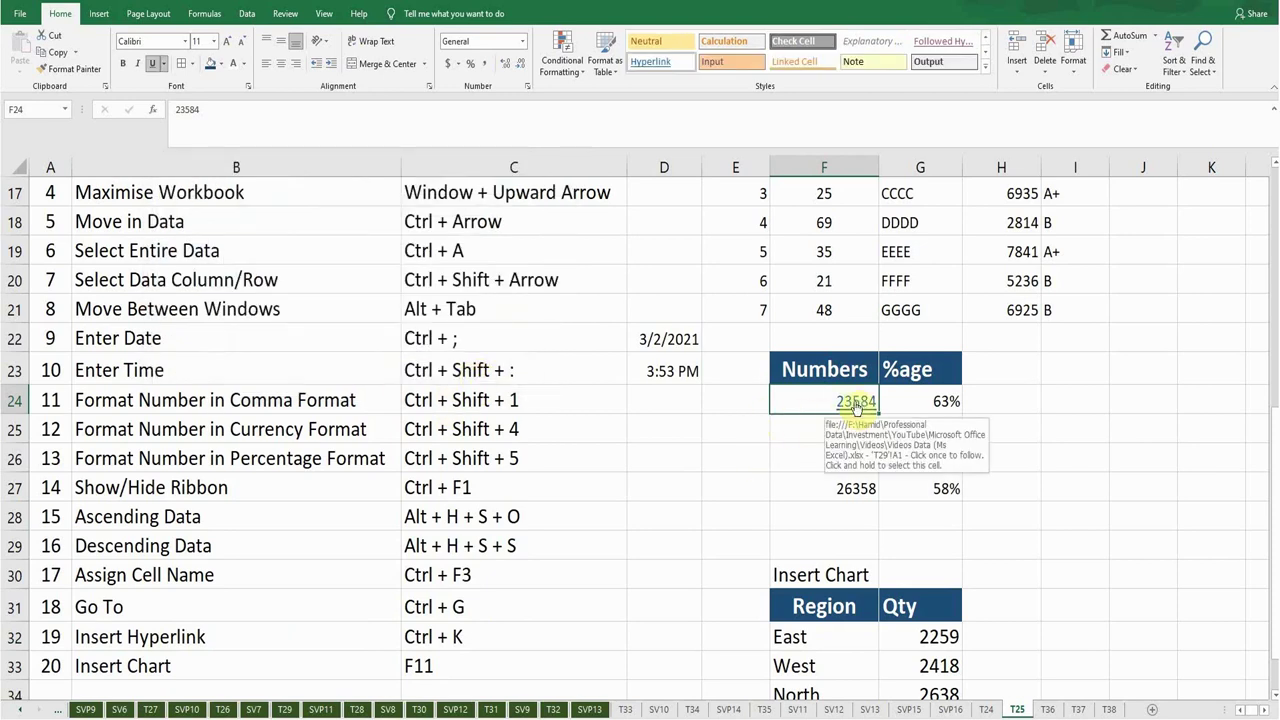
left_click(180, 667)
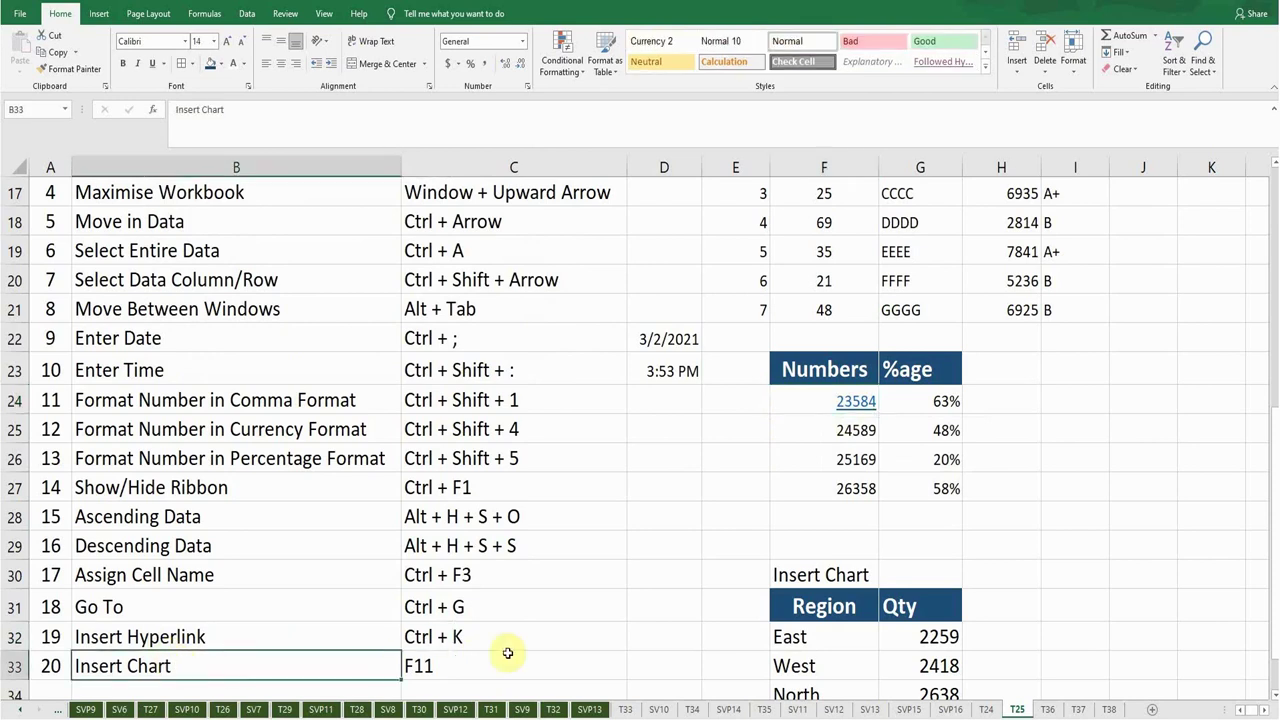
Chart the F32:G35 region quantities on a new Chart2 sheet with F11, then view sheet T24.
scroll(485, 652, "down", 2)
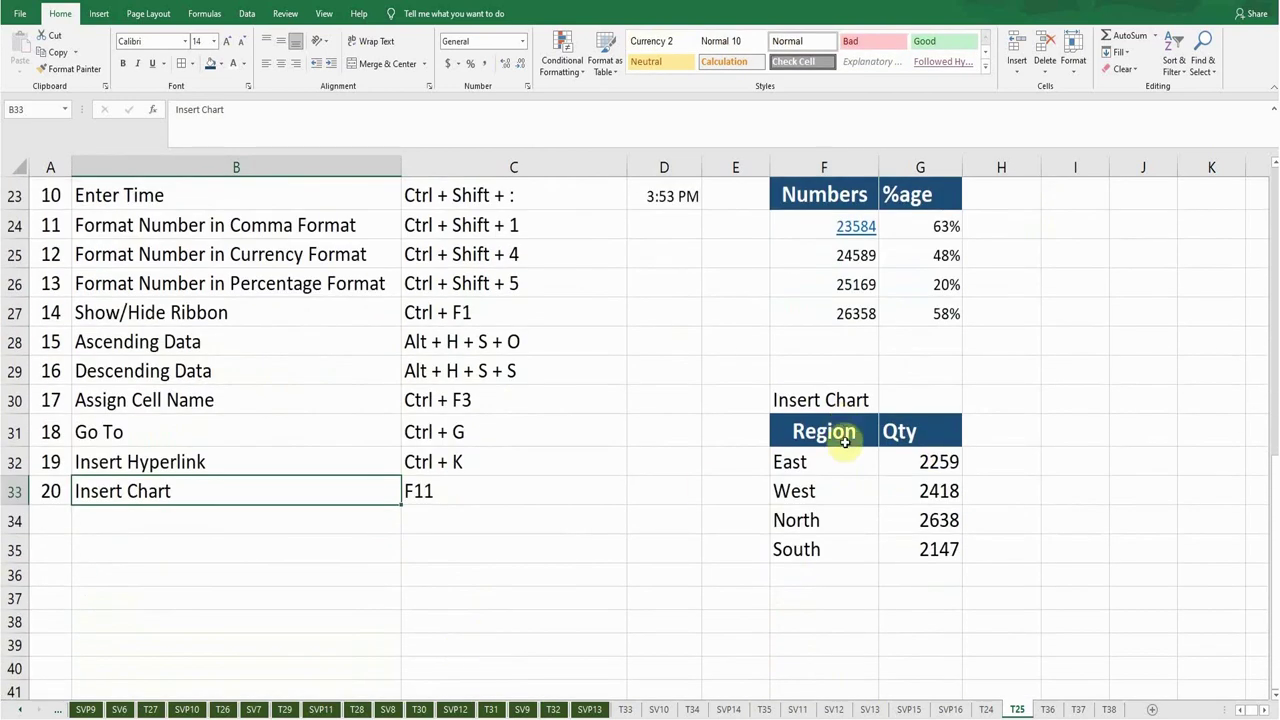
left_click_drag(826, 463, 905, 546)
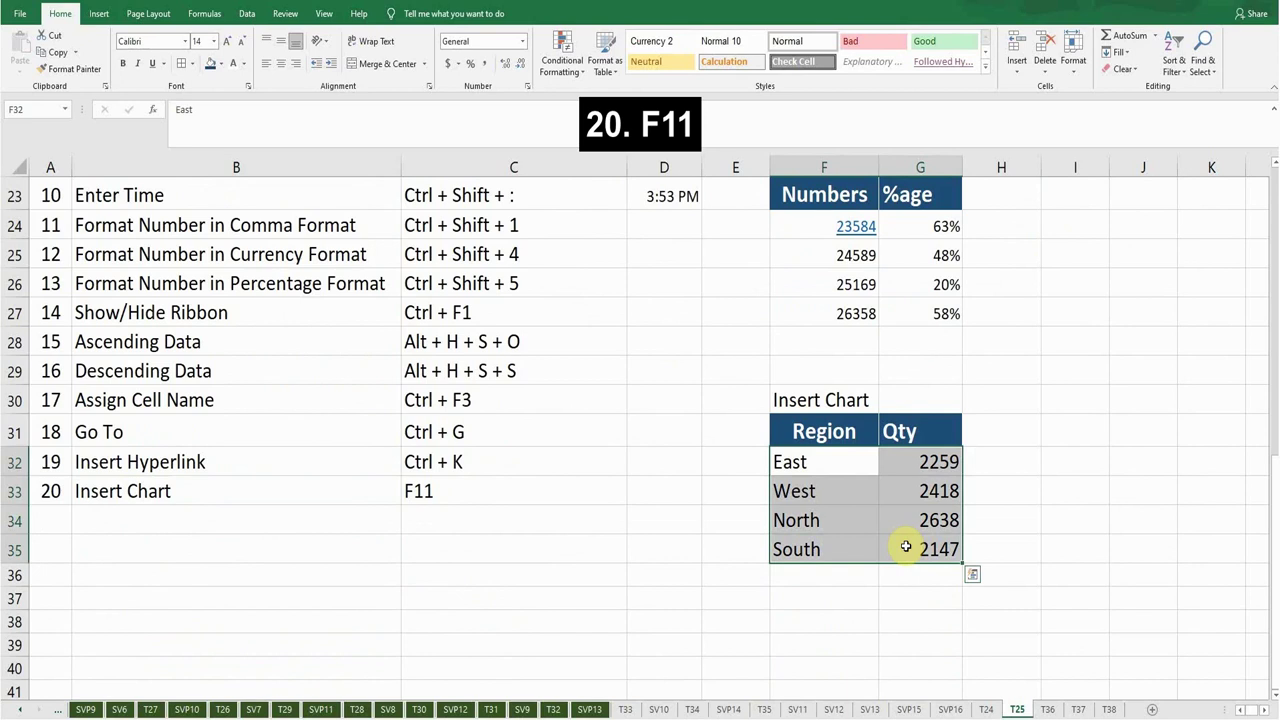
key("F11")
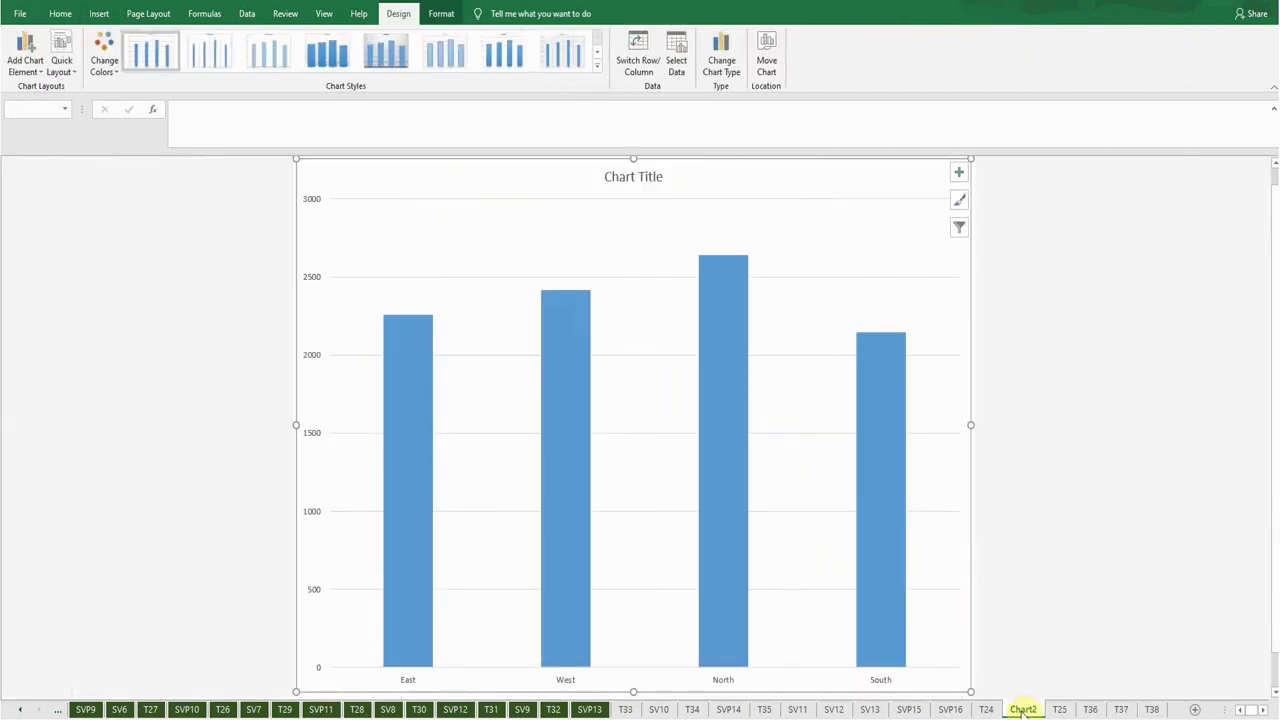
left_click(986, 709)
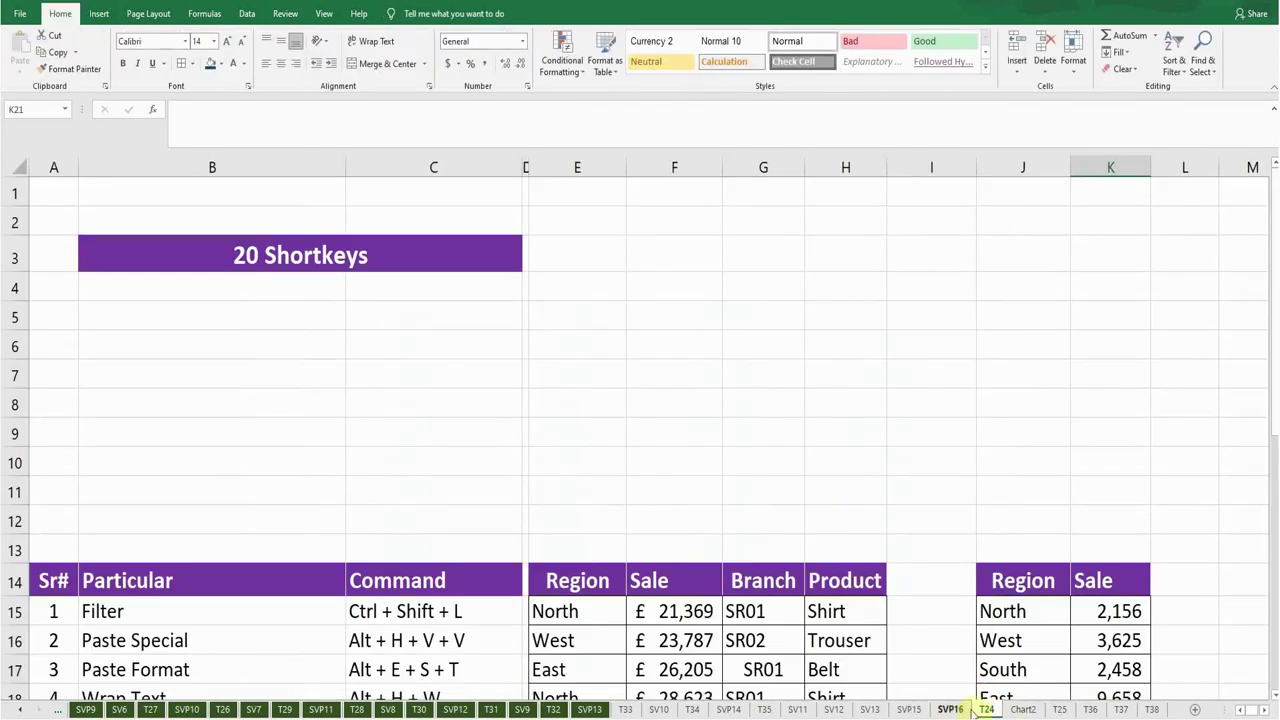
Go back to sheet T25, select cell F33 (West), and scroll up to the 20 Shortkeys title.
left_click(1058, 709)
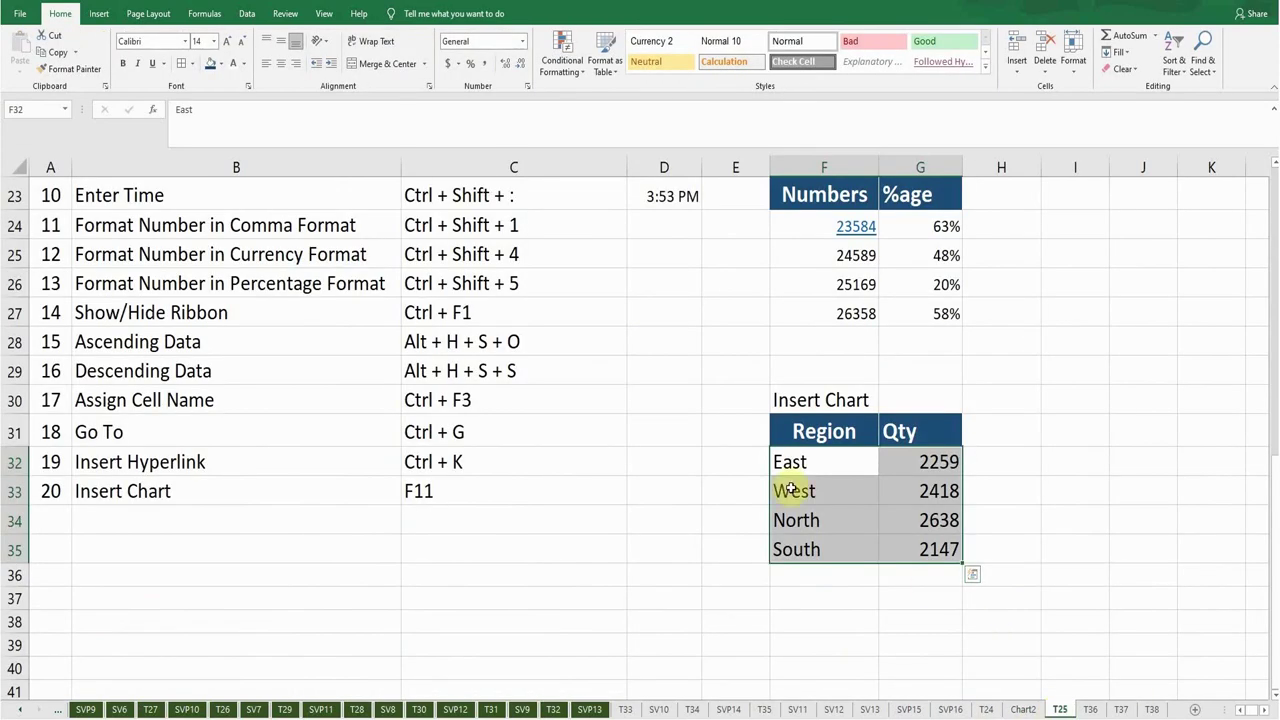
left_click(835, 488)
scroll(777, 470, "up", 1)
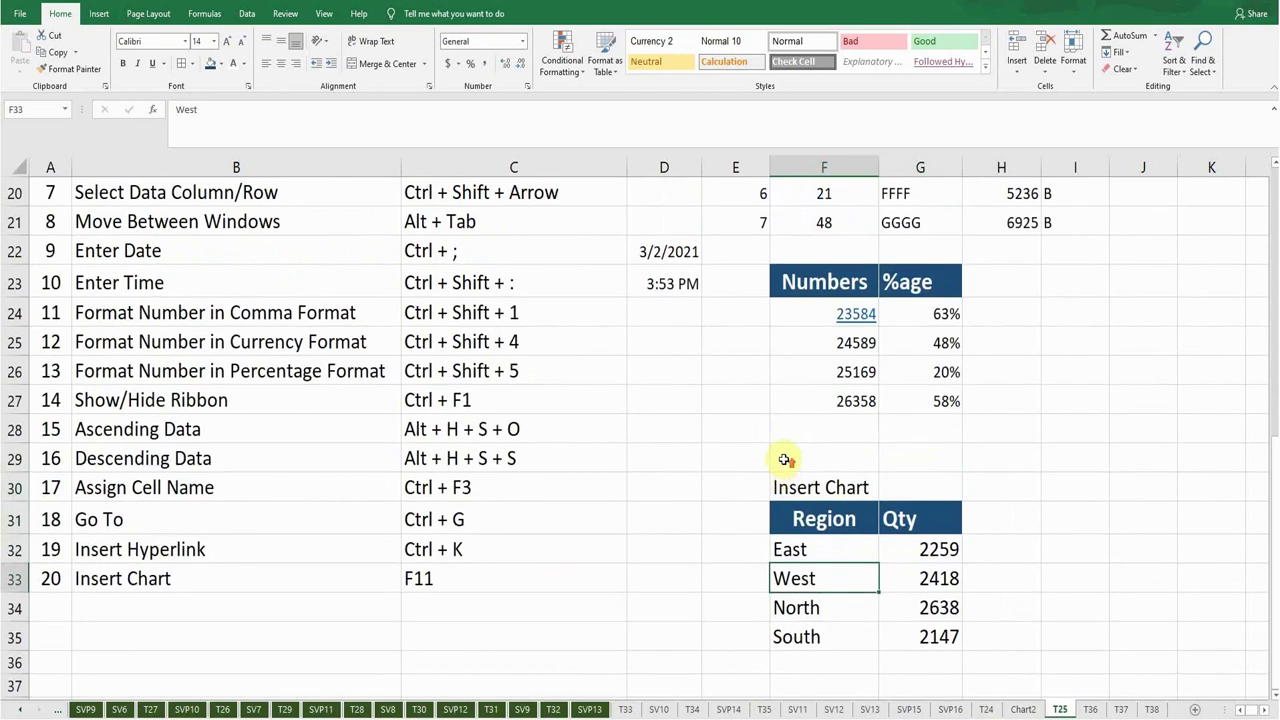
scroll(780, 457, "up", 1)
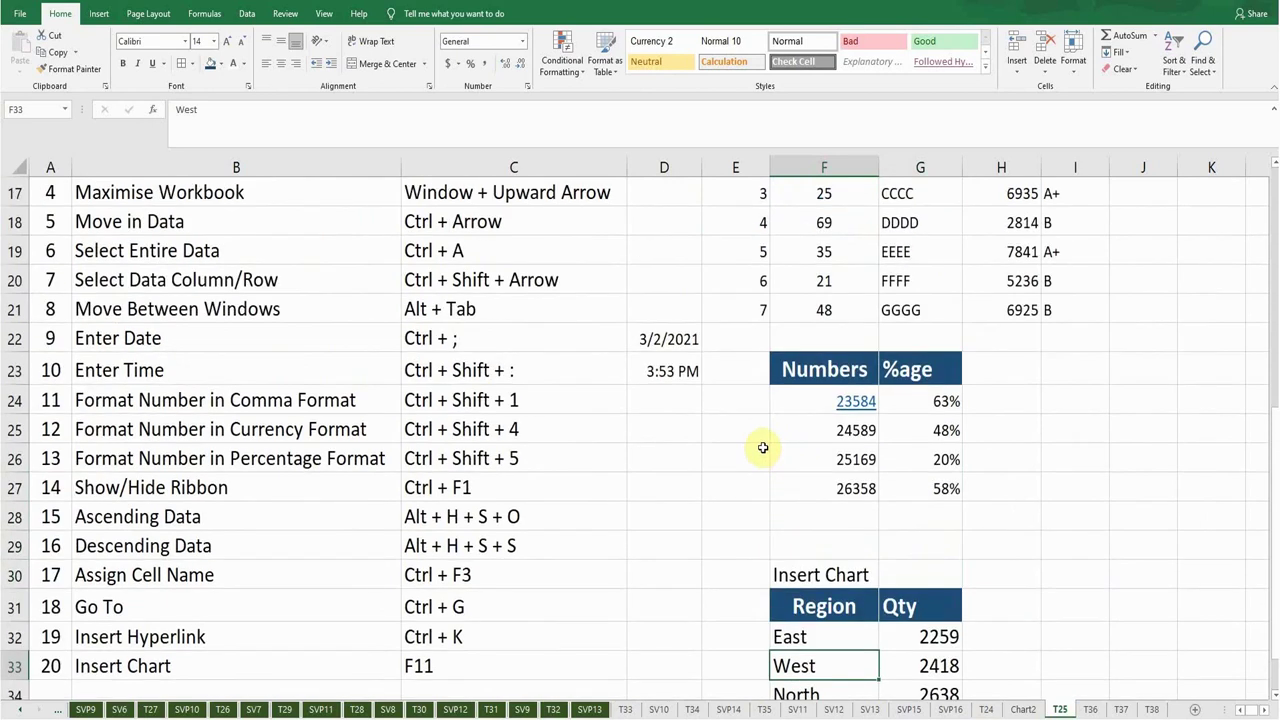
scroll(762, 447, "up", 2)
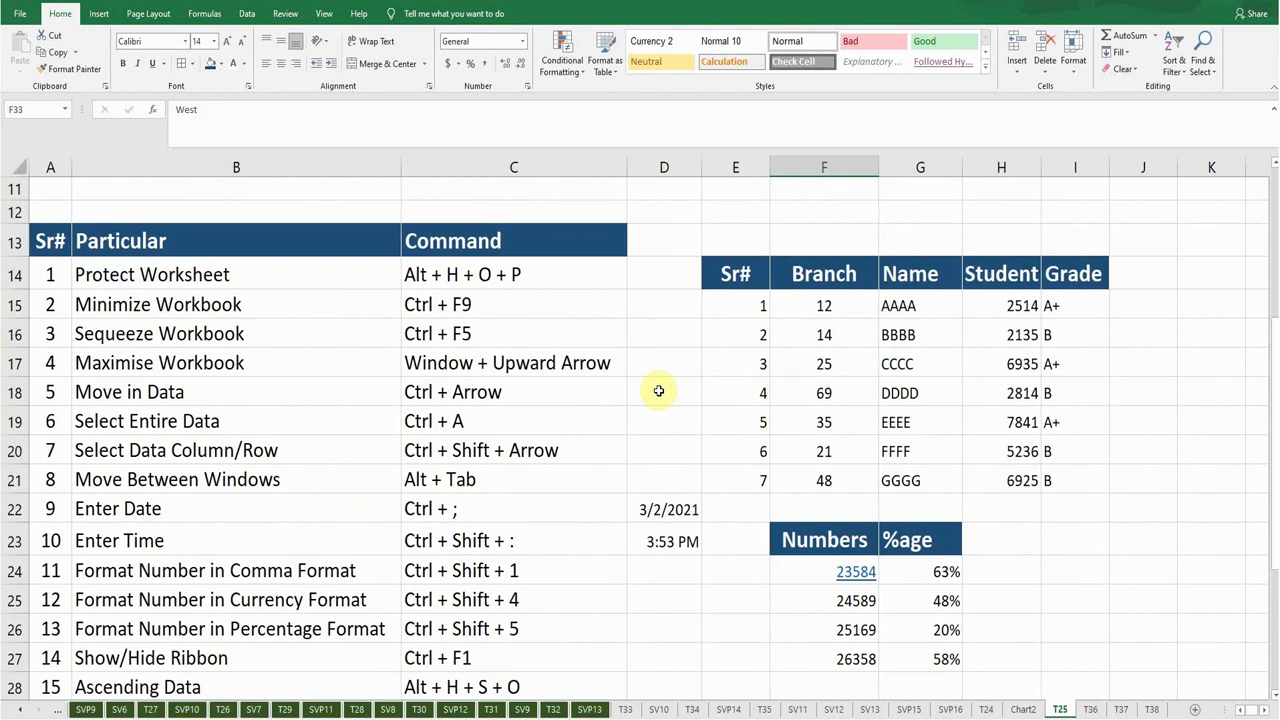
scroll(659, 391, "up", 4)
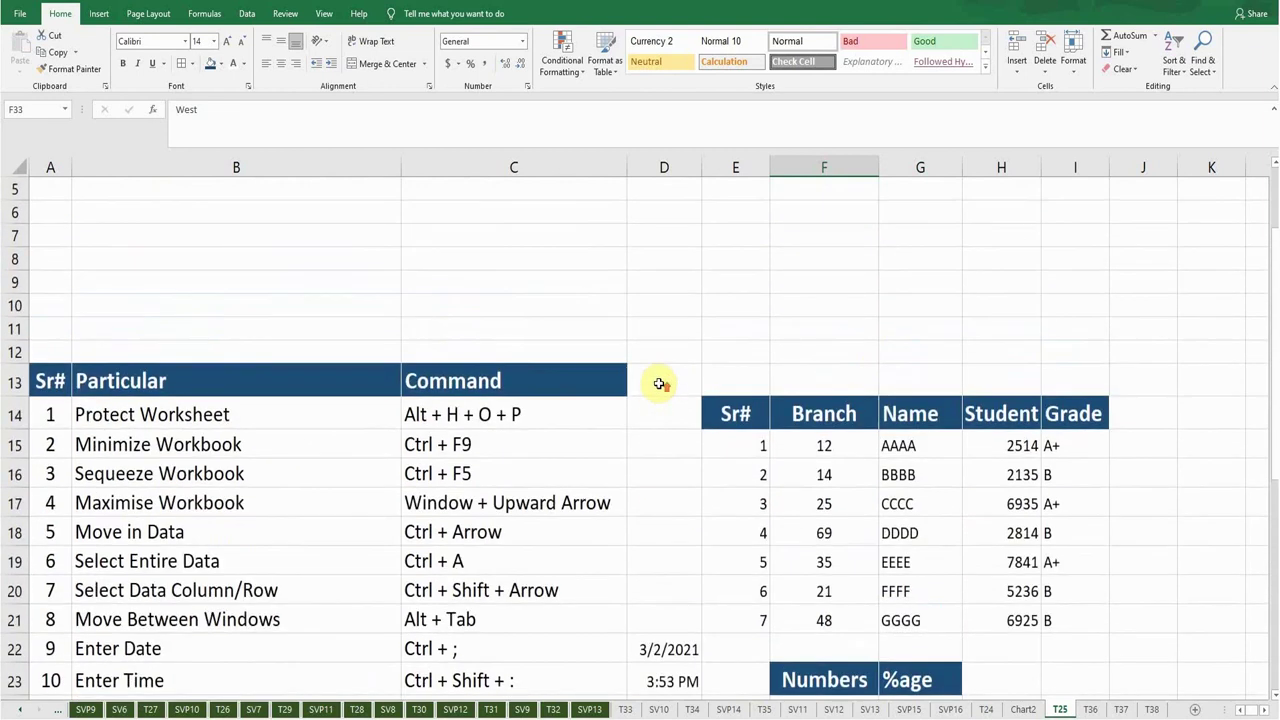